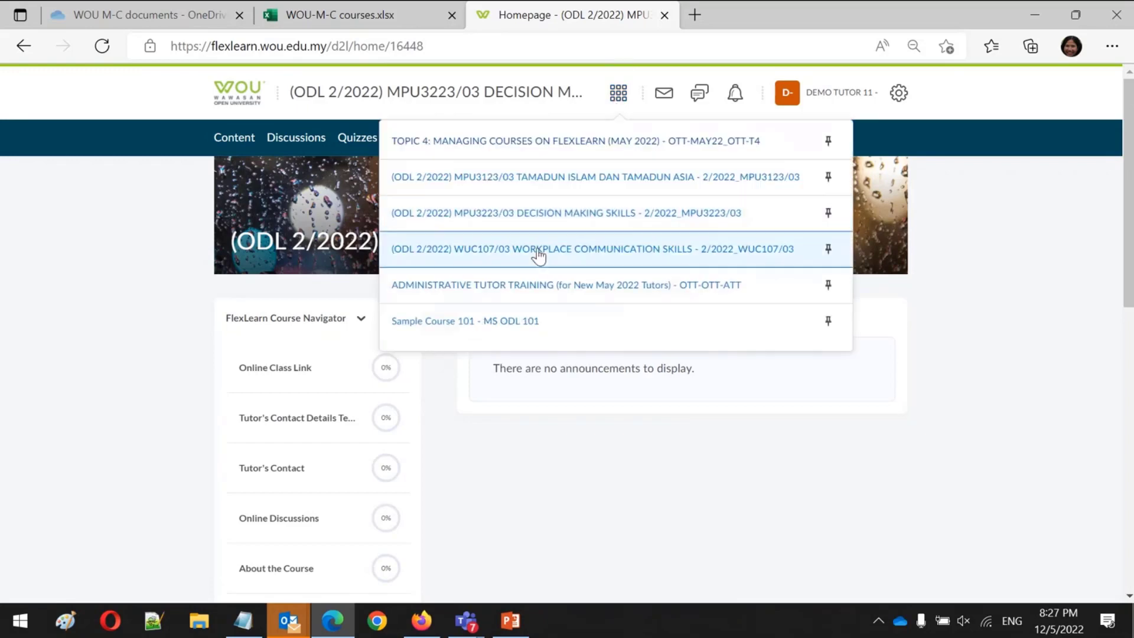
Open the WUC107/03 Workplace Communication Skills course and look through its homepage announcements, course navigator, calendar and library search
click(537, 255)
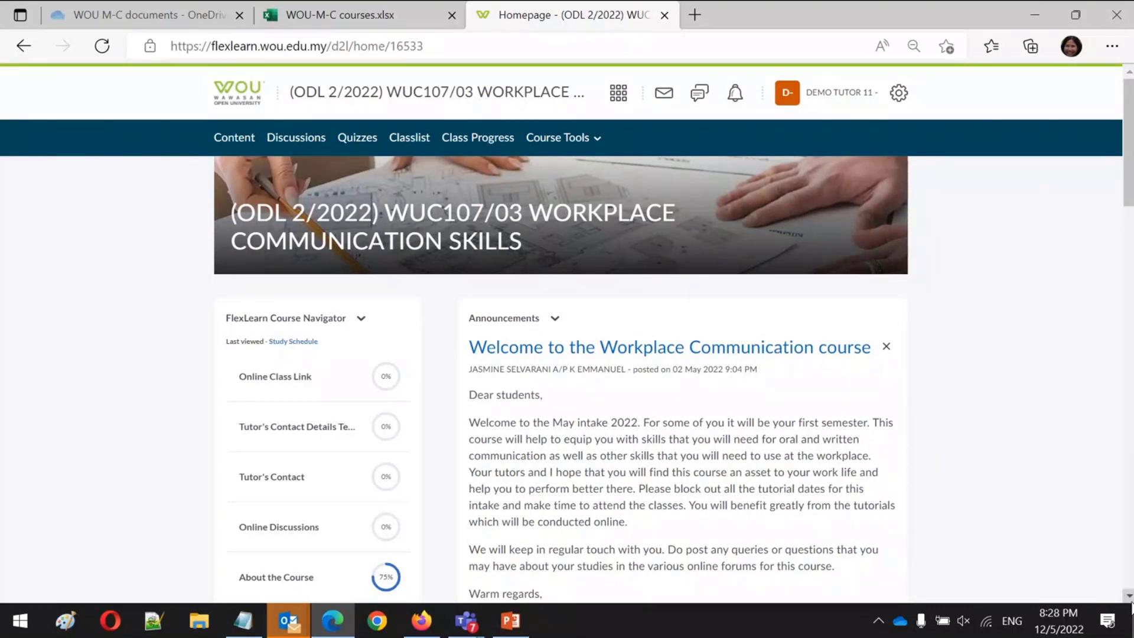
scroll(1131, 606, down, 4)
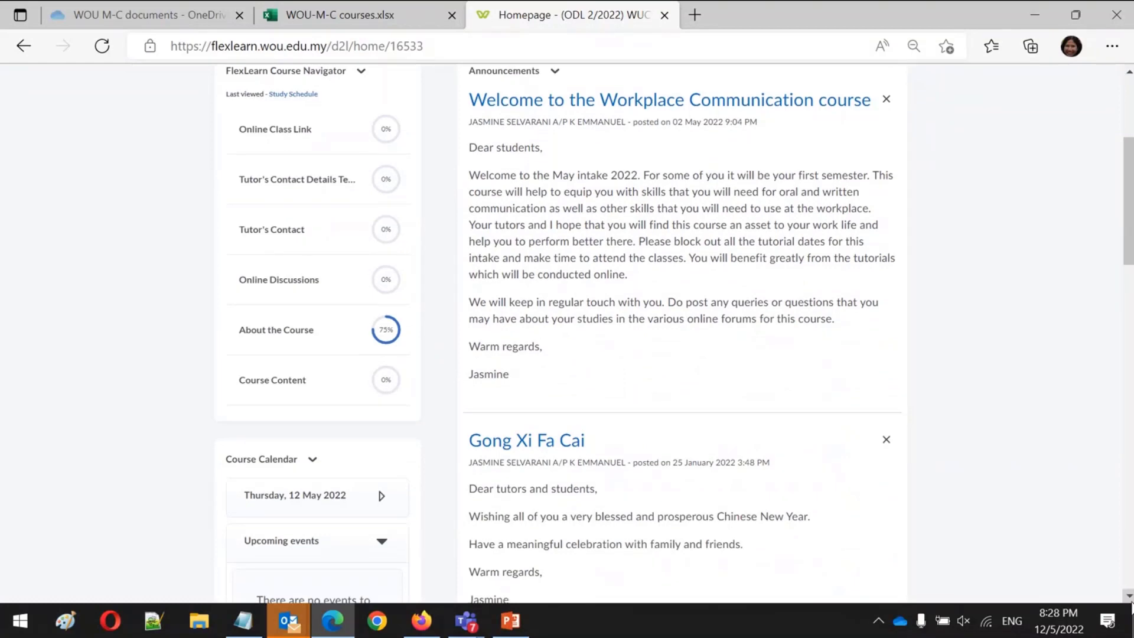
scroll(1132, 607, down, 5)
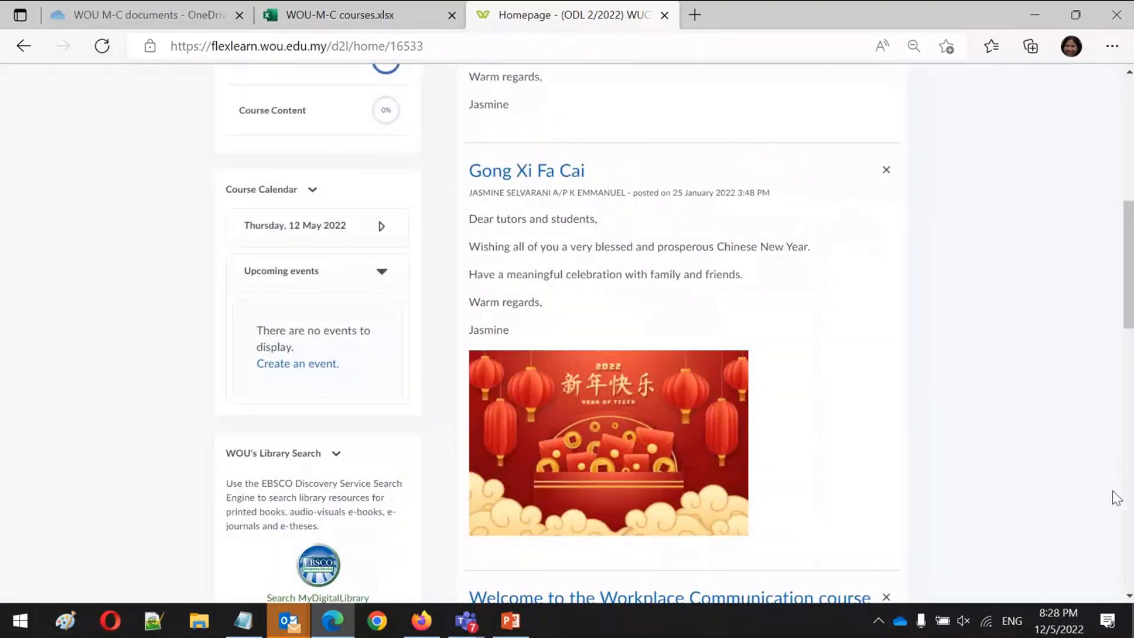
click(1126, 534)
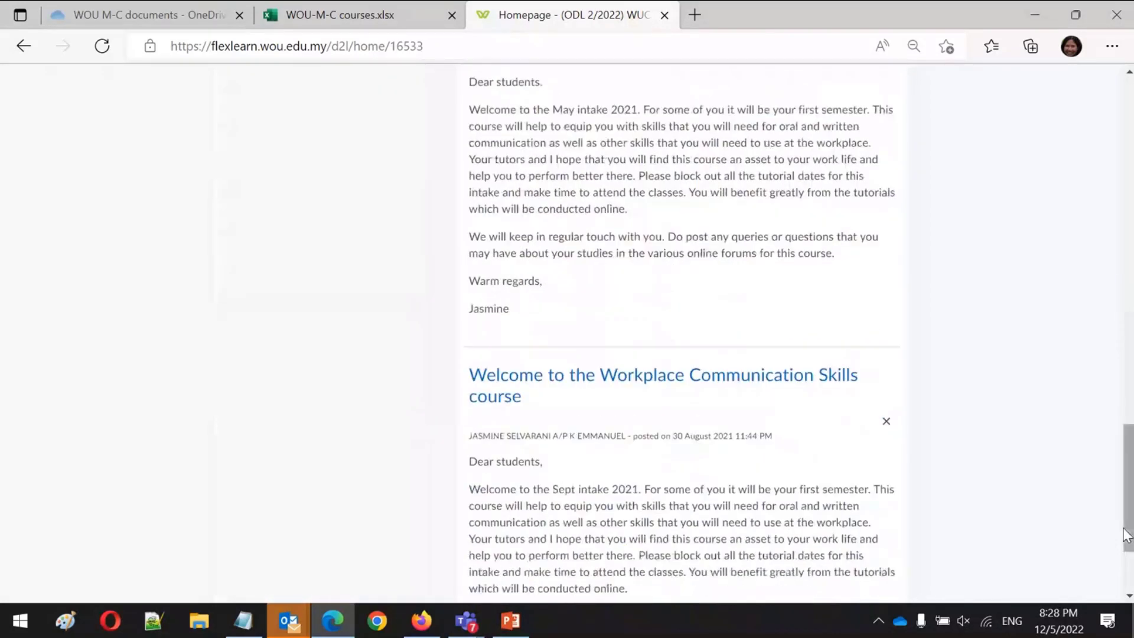
drag(1126, 534, 1128, 164)
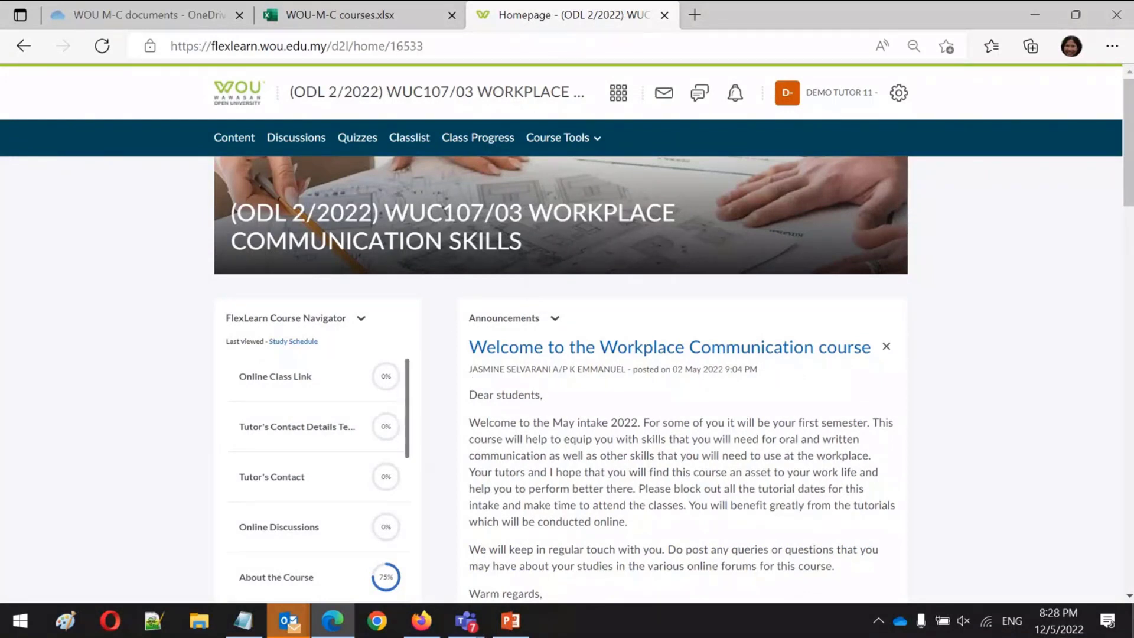
click(1130, 596)
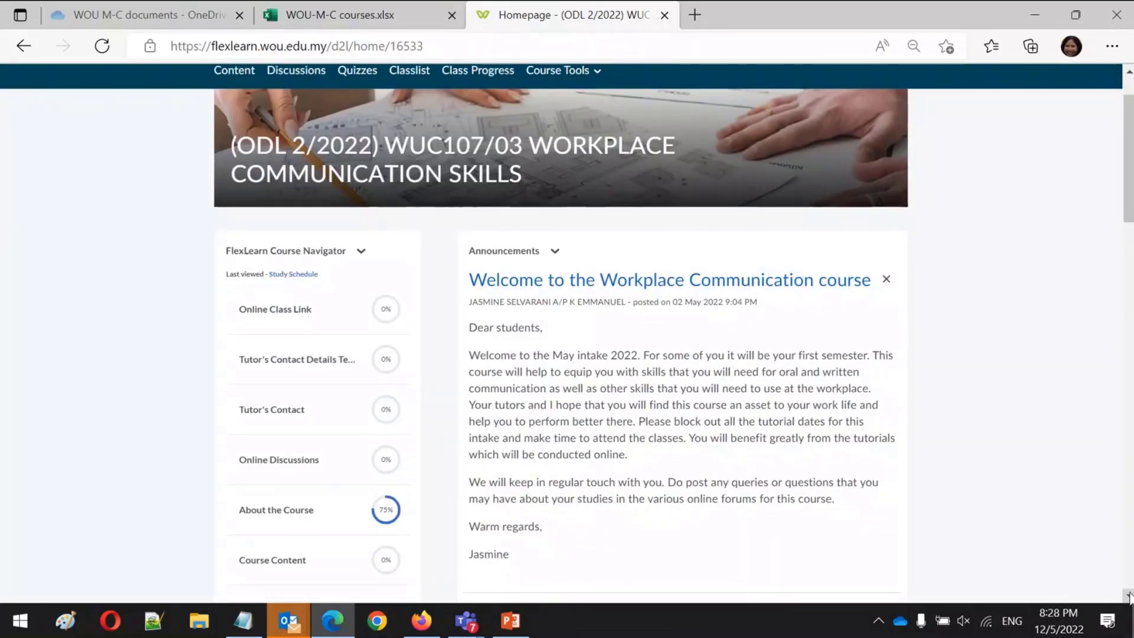
click(1129, 595)
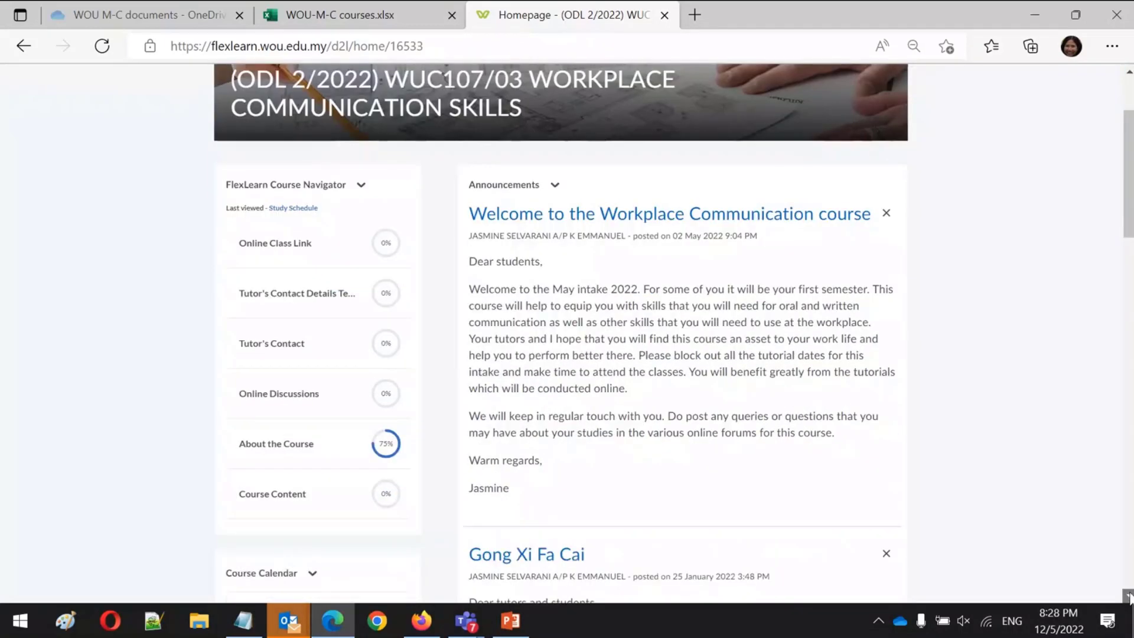
click(1129, 595)
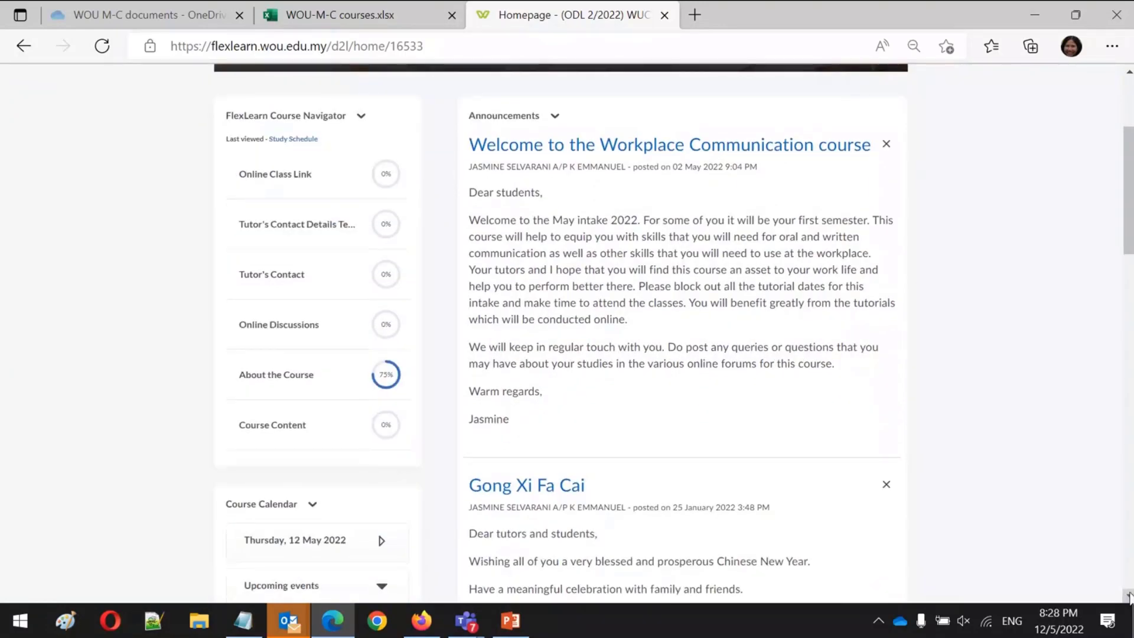
scroll(1129, 595, down, 3)
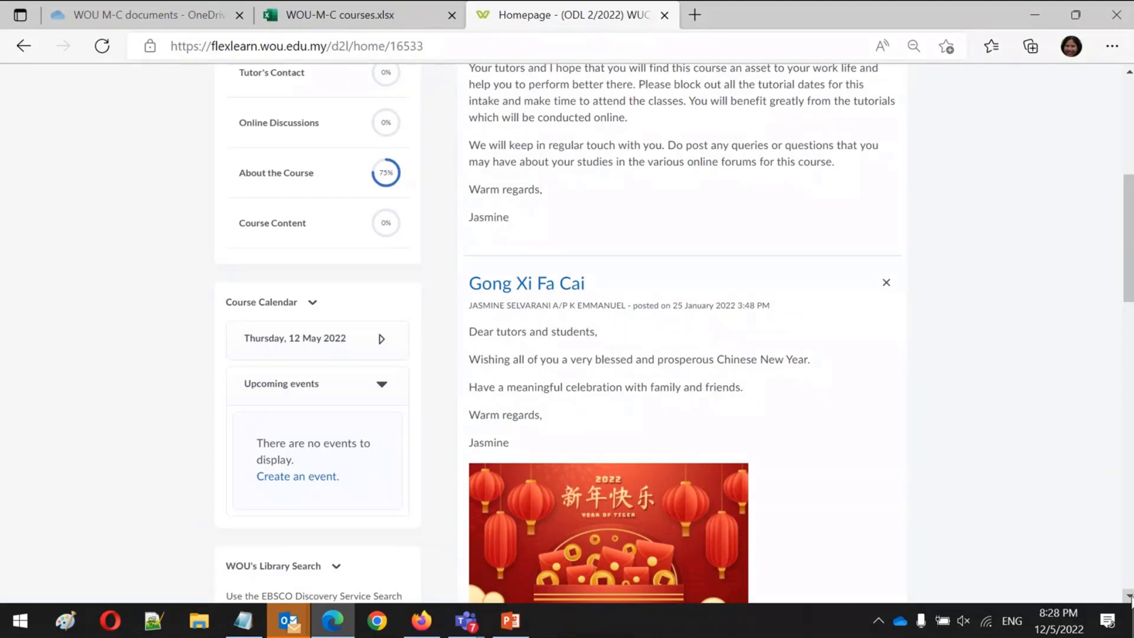
scroll(1130, 597, down, 3)
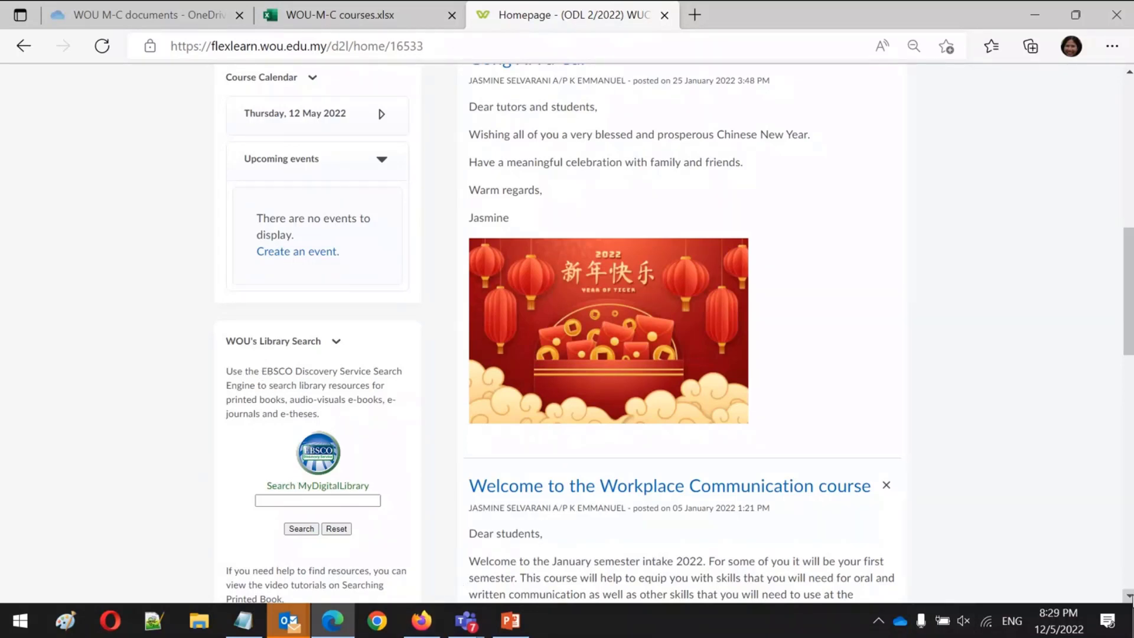
scroll(1129, 598, down, 3)
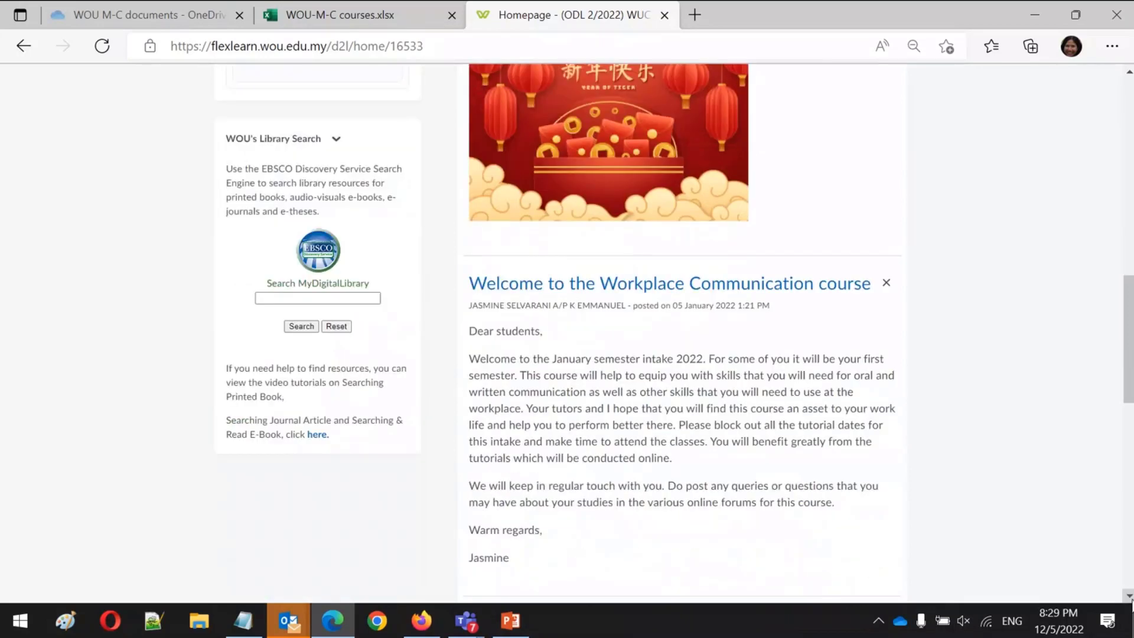
Search the digital library for "communications" from the course homepage, and close the search results
click(307, 298)
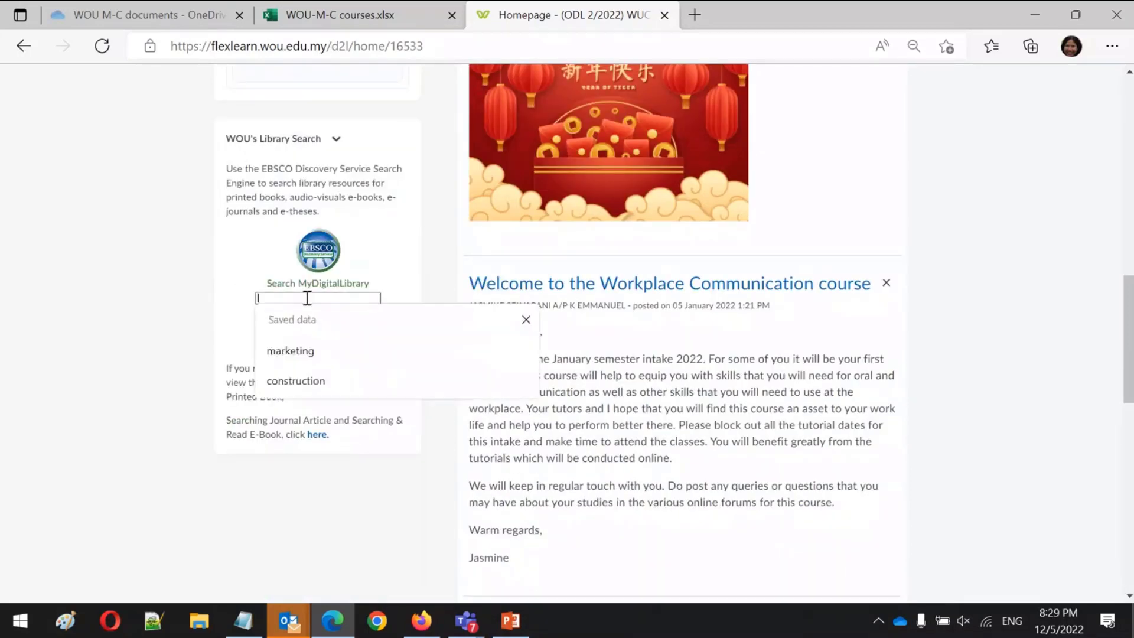
text(commu)
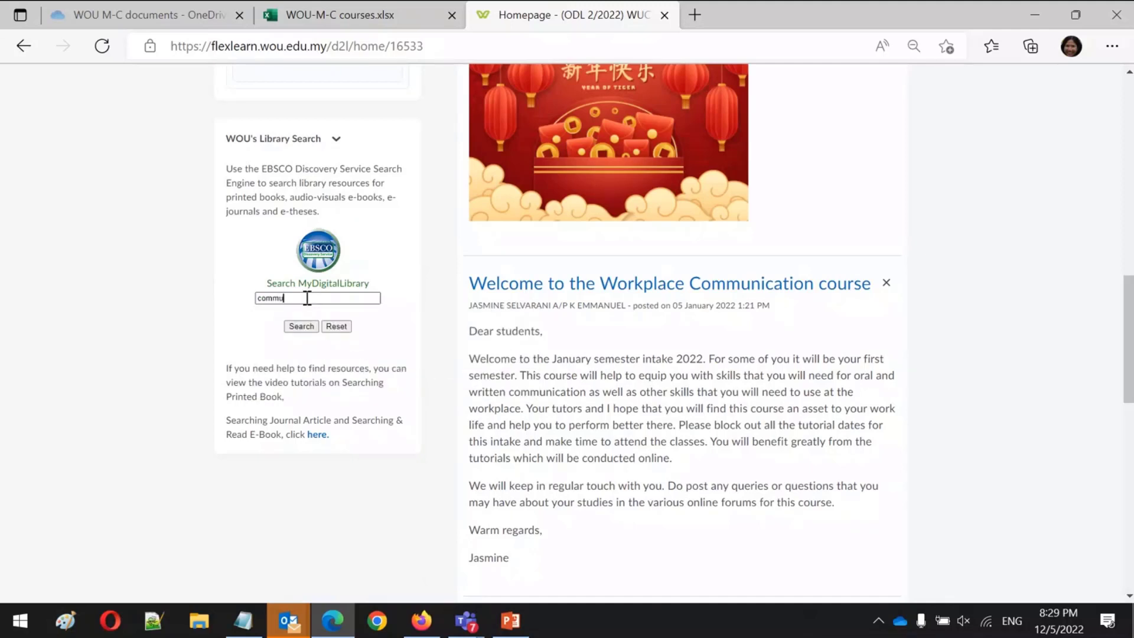
text(nications)
key(Return)
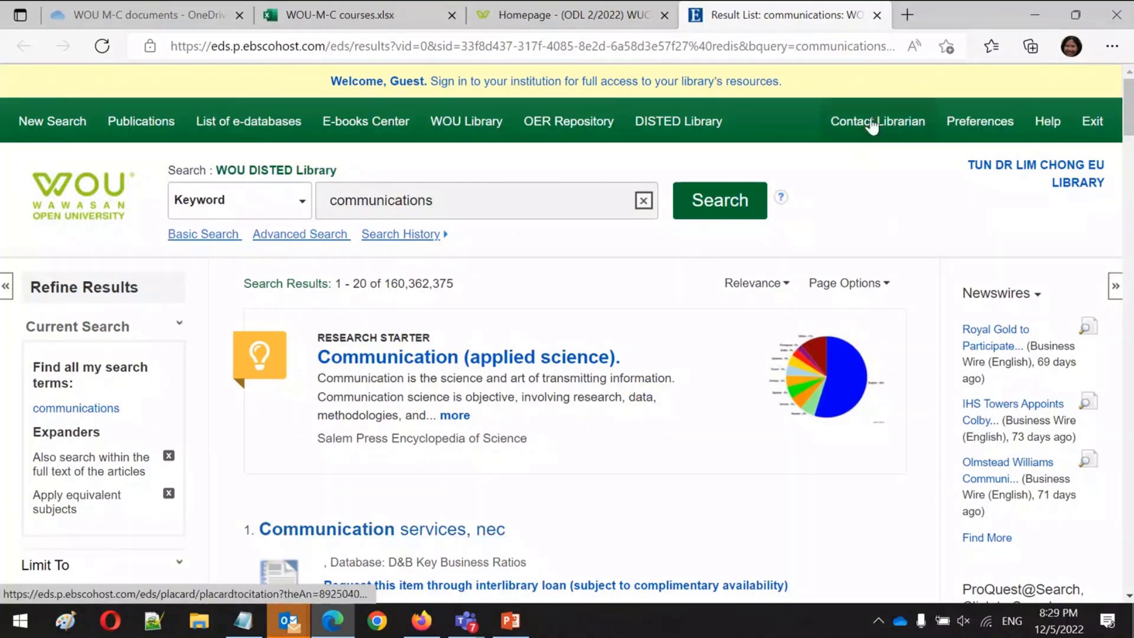
click(878, 15)
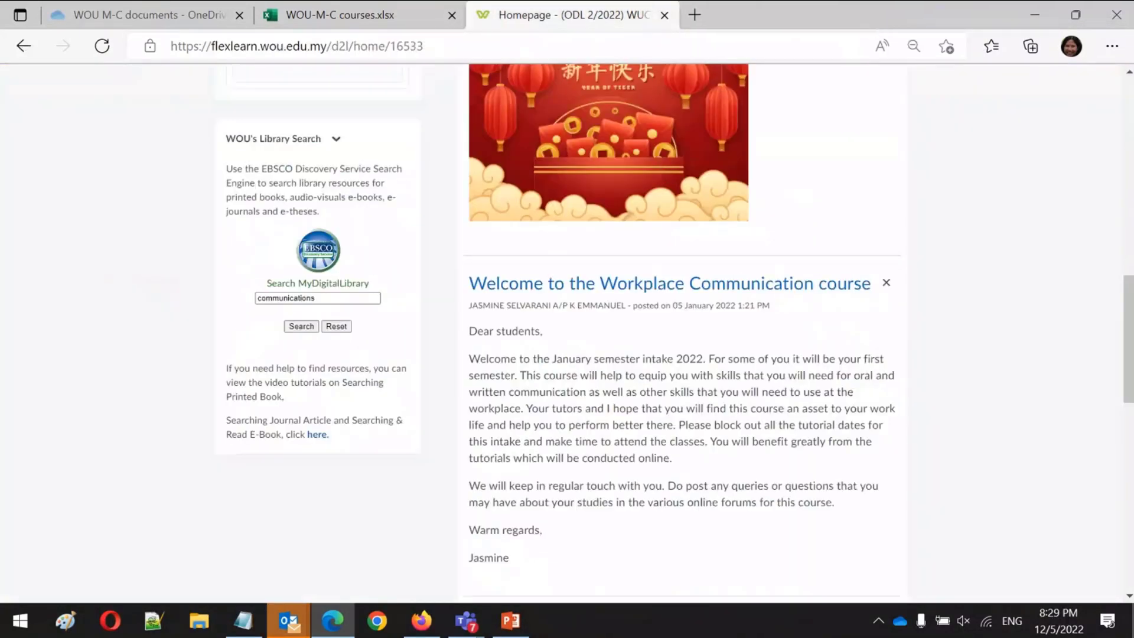
Open the second Tutor's Contact topic from the Workplace Communication Skills course navigator
scroll(1119, 121, up, 6)
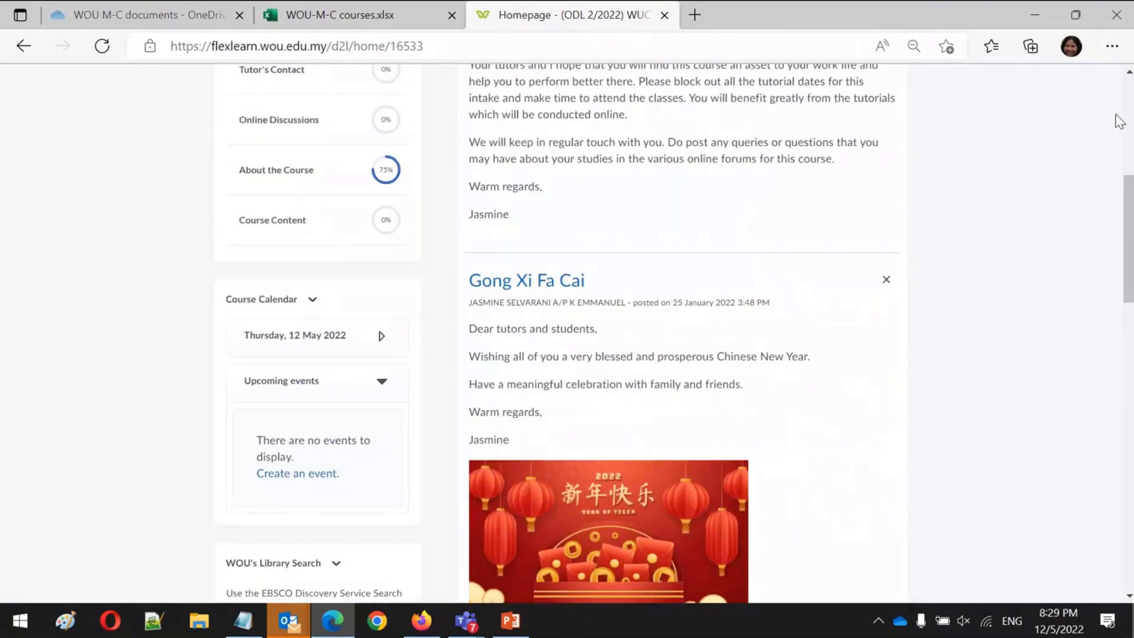
scroll(1120, 121, up, 5)
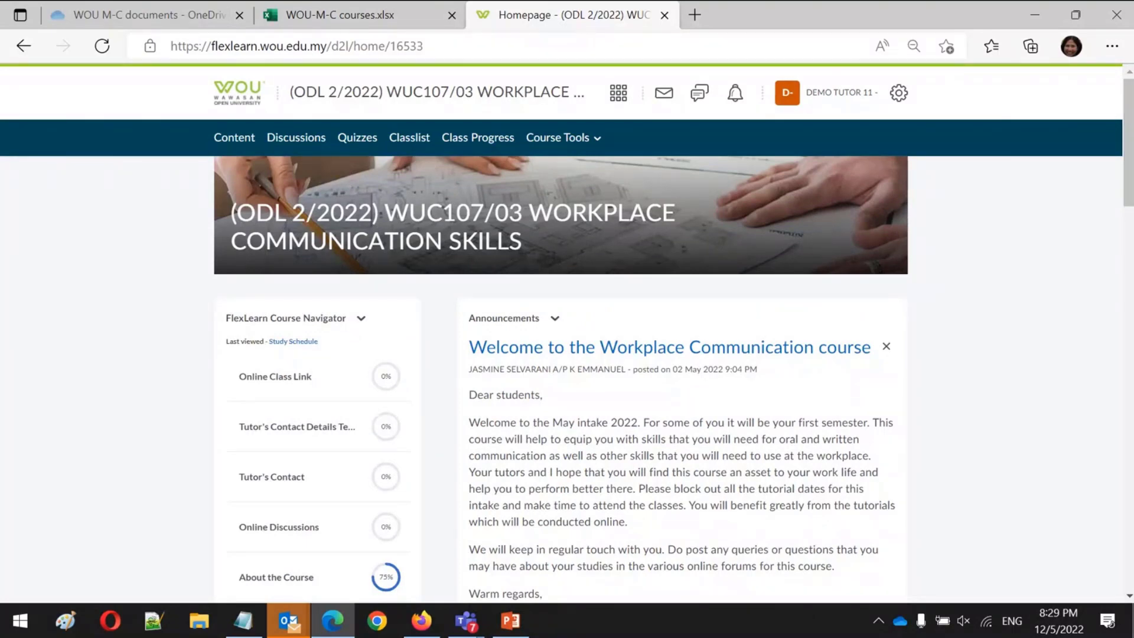
scroll(567, 331, down, 6)
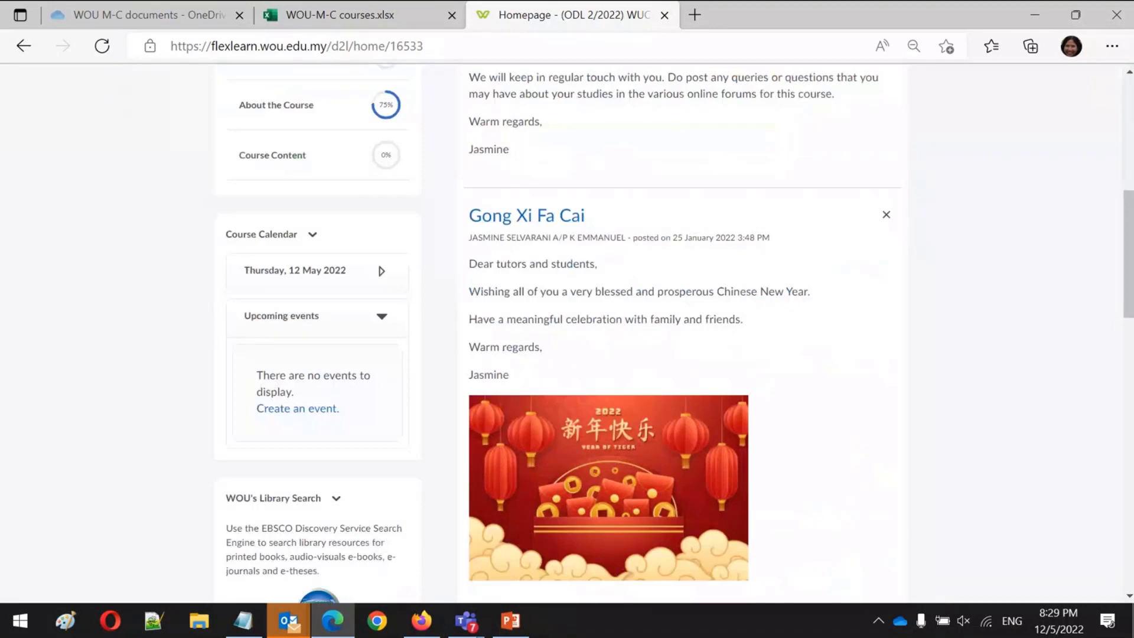
click(1129, 495)
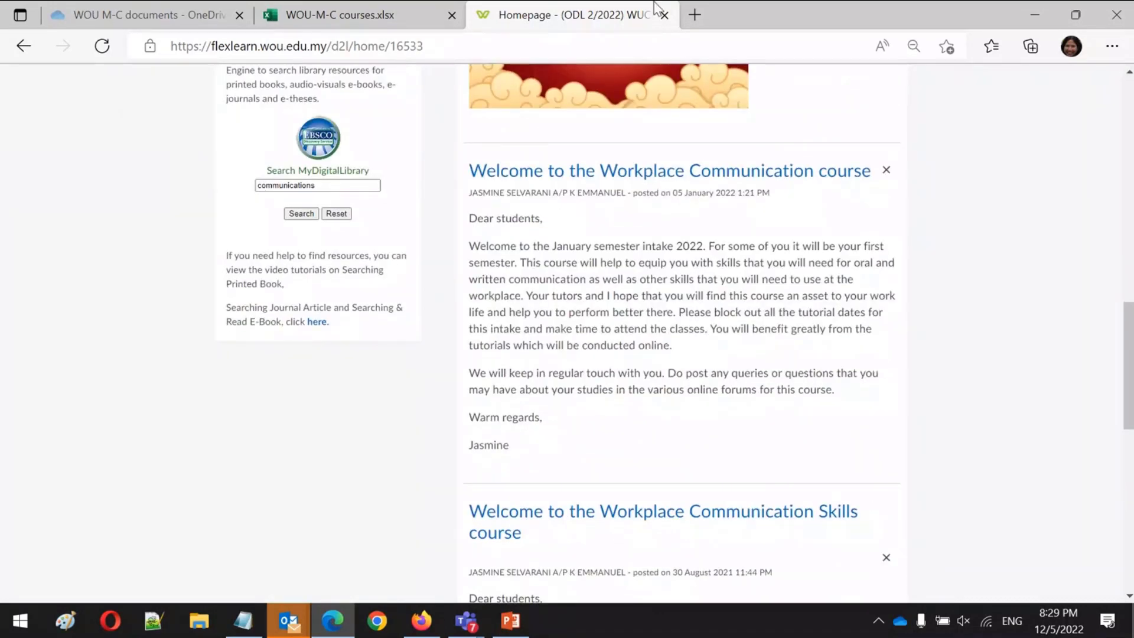
key(Home)
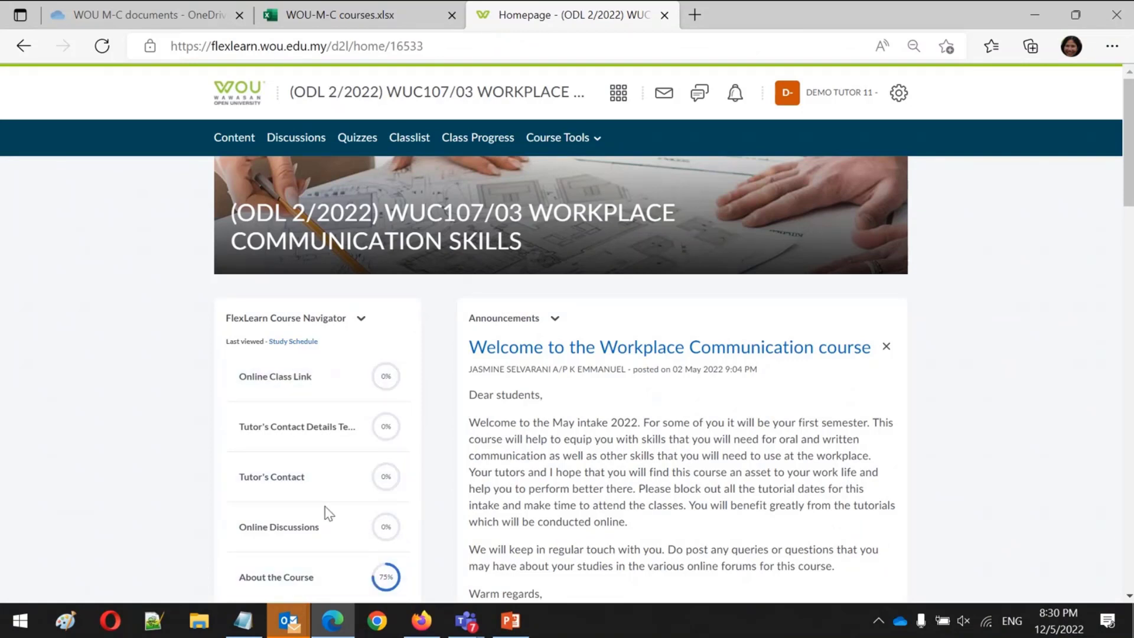
click(277, 491)
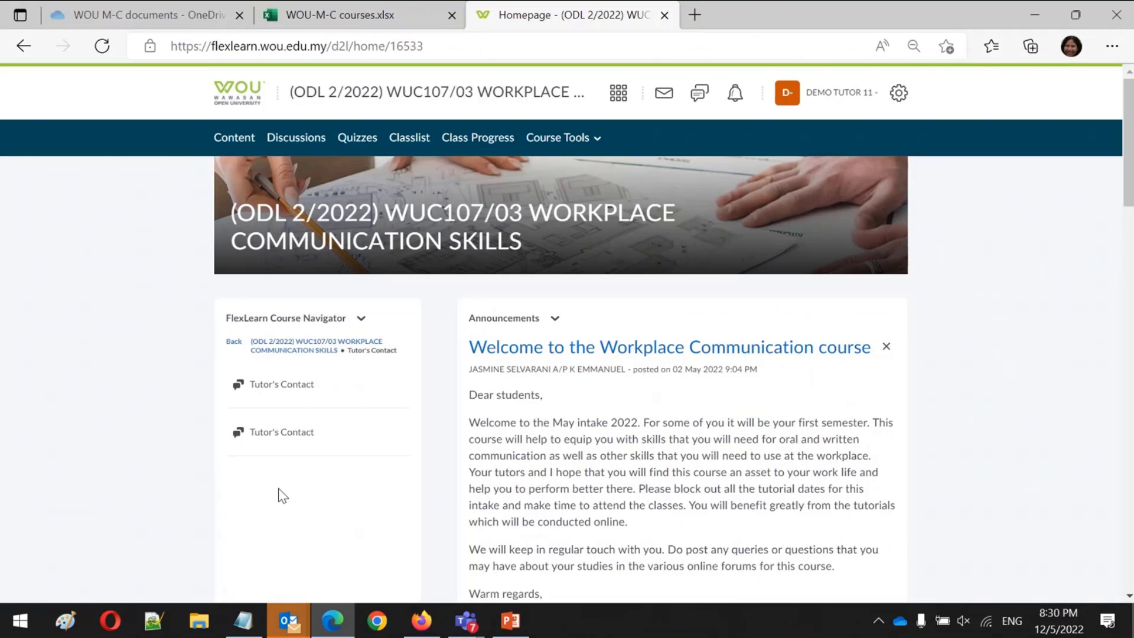
click(282, 433)
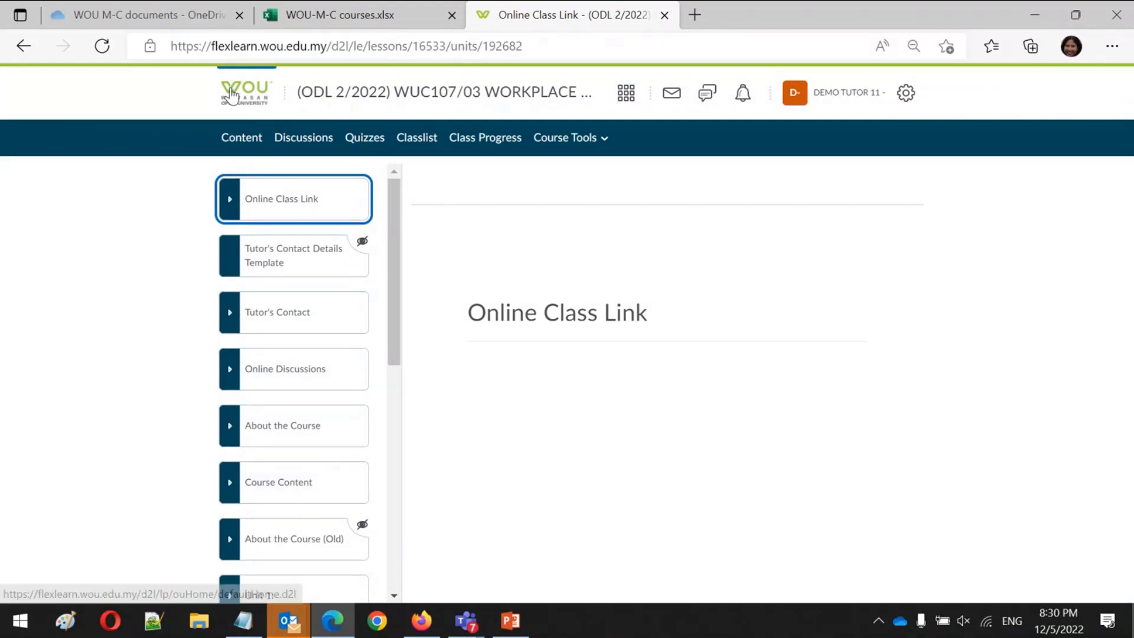
Return to the main homepage, show all enrolled courses and open Sample Course 101
click(231, 96)
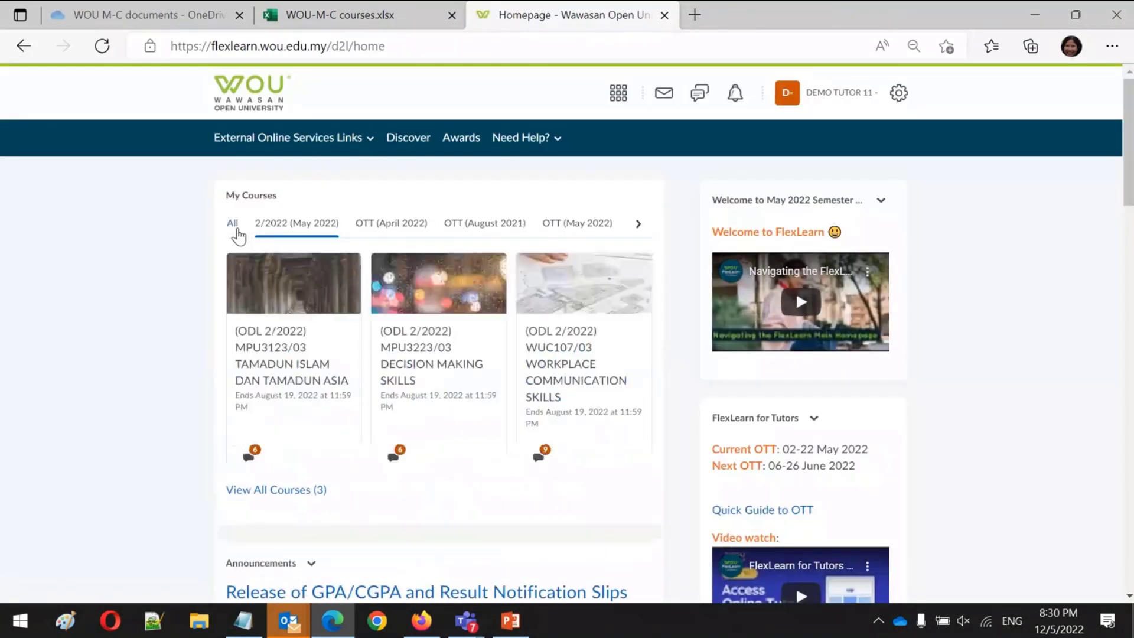
click(238, 231)
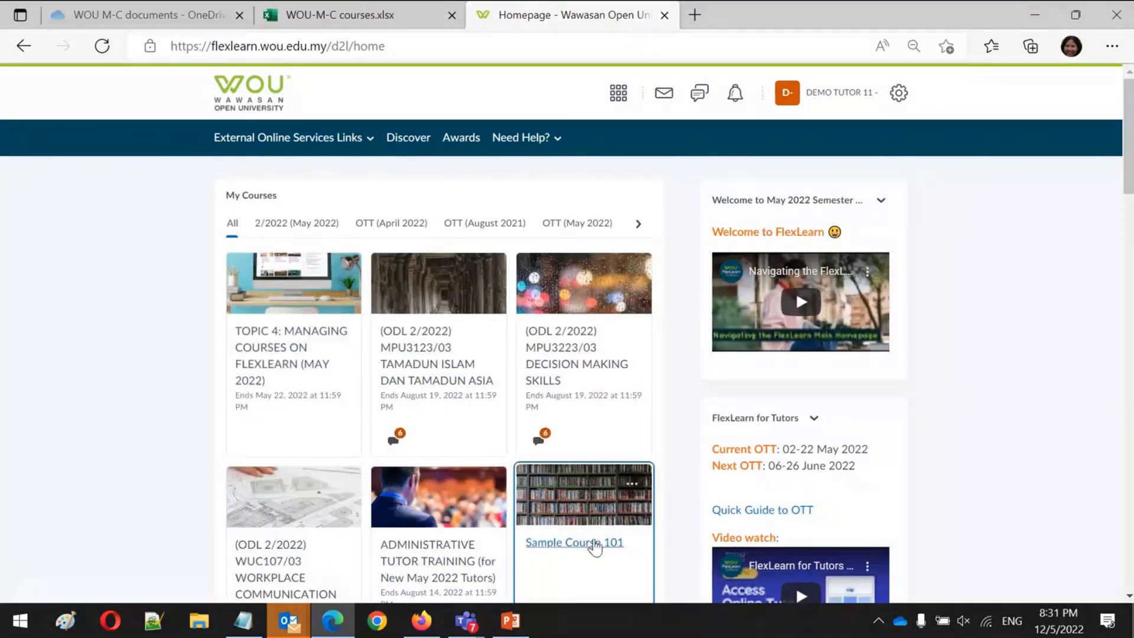
click(595, 548)
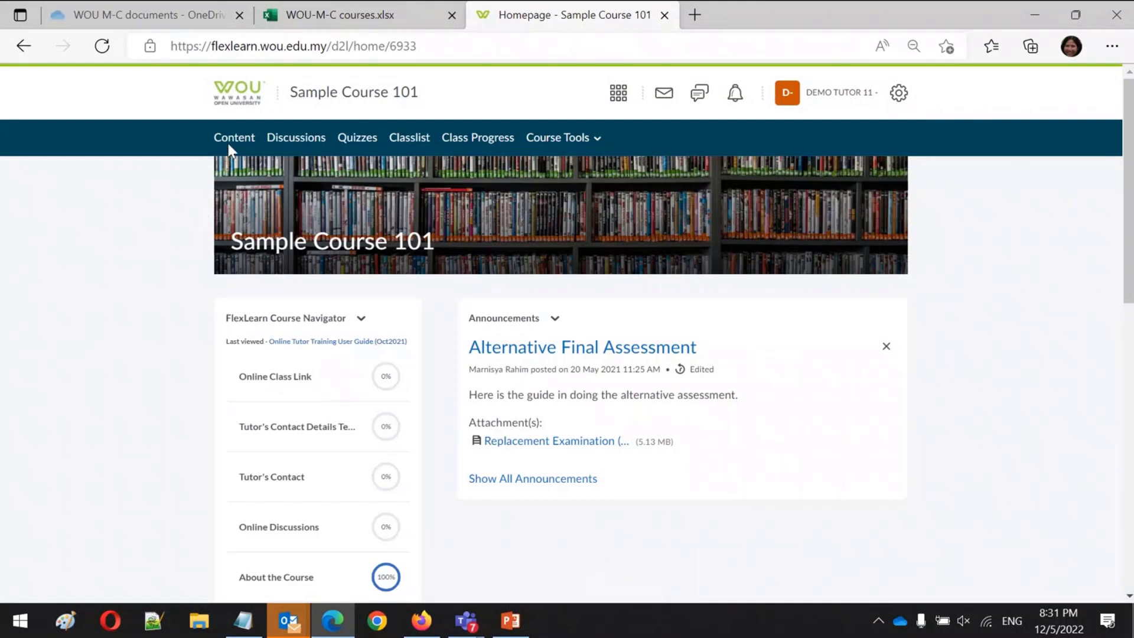
Open the Tutor's Contact discussion of Sample Course 101 from the course navigator
click(295, 493)
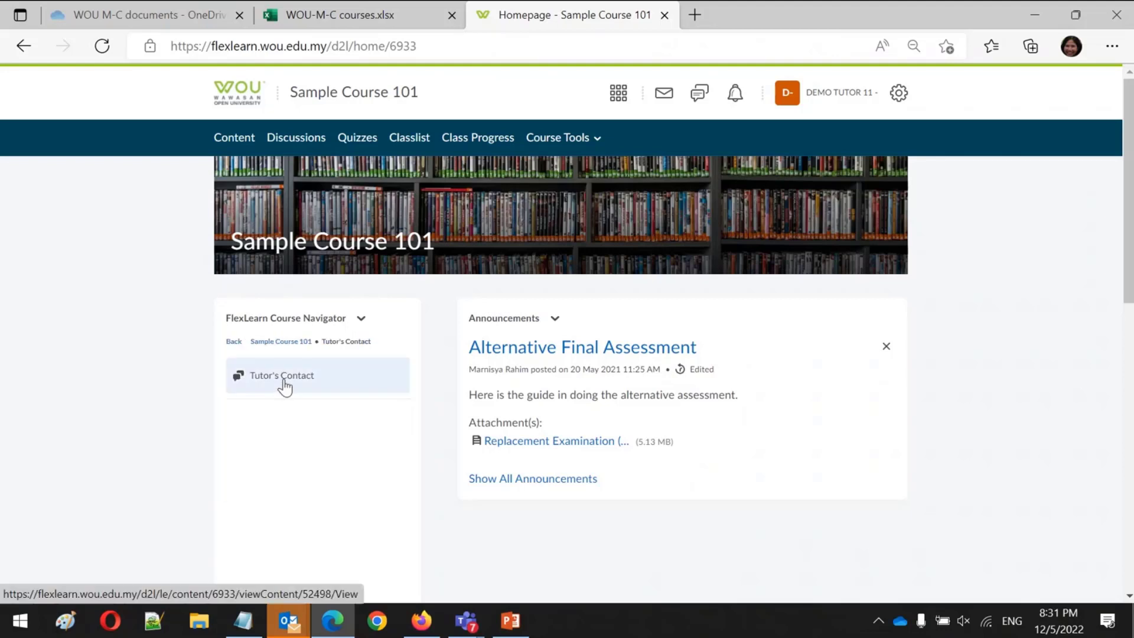
click(285, 383)
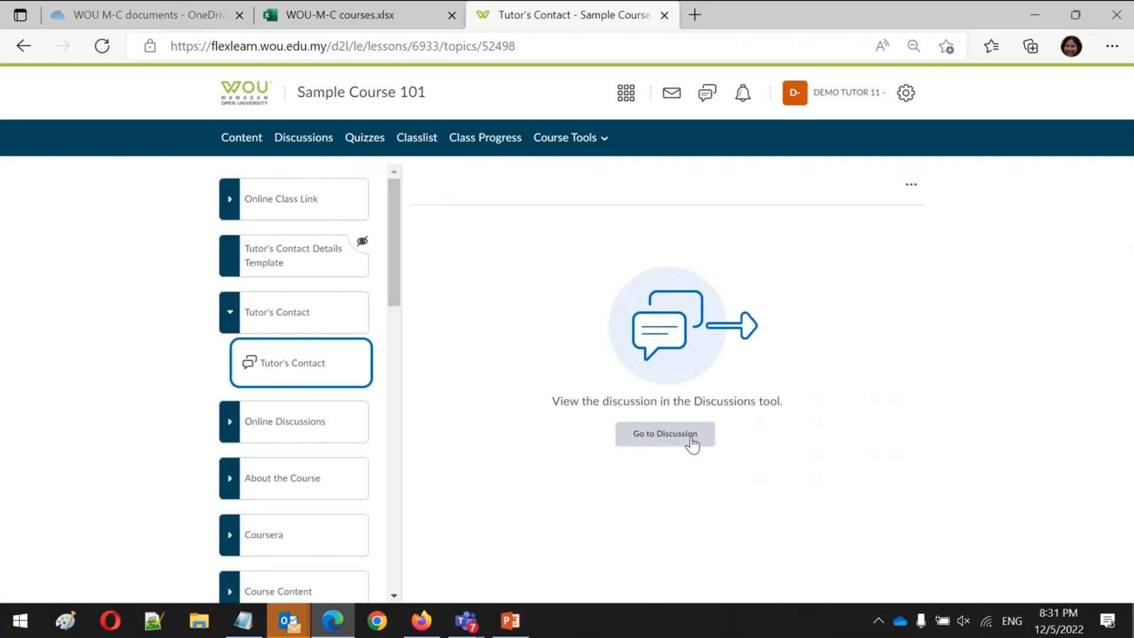
click(692, 444)
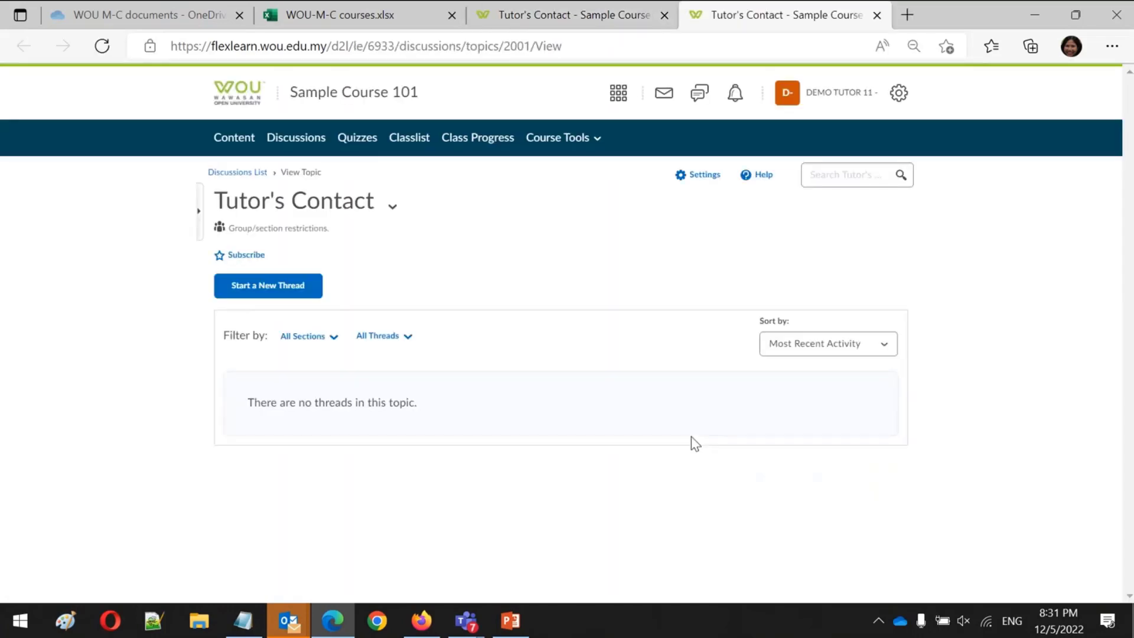
Start a new thread in Tutor's Contact addressed to All Sections Assigned to Me
click(279, 295)
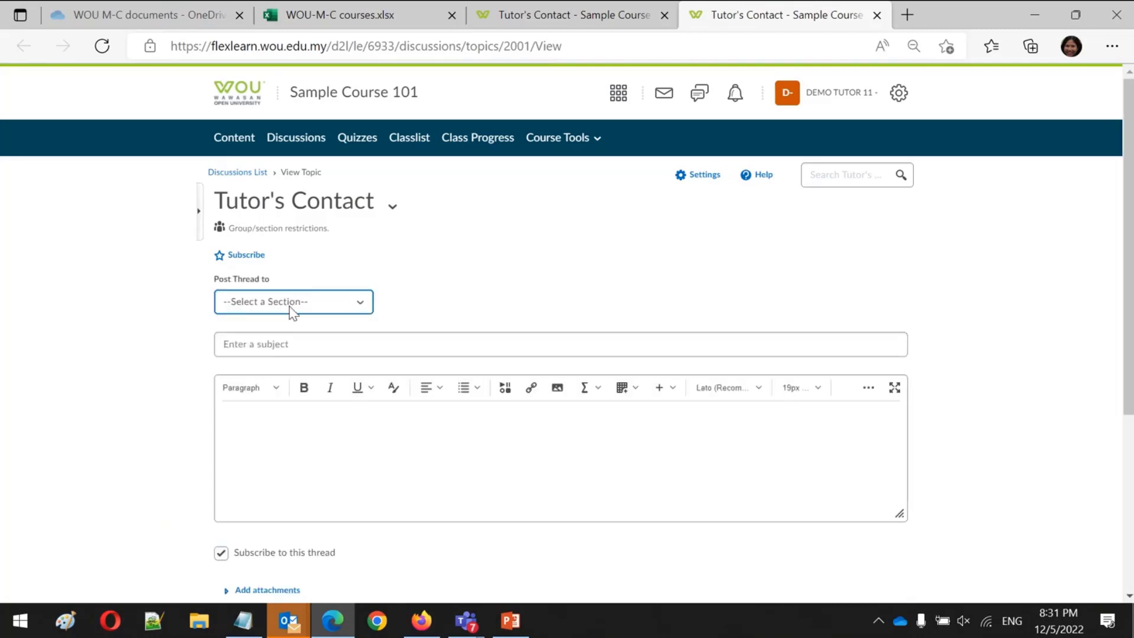
click(287, 302)
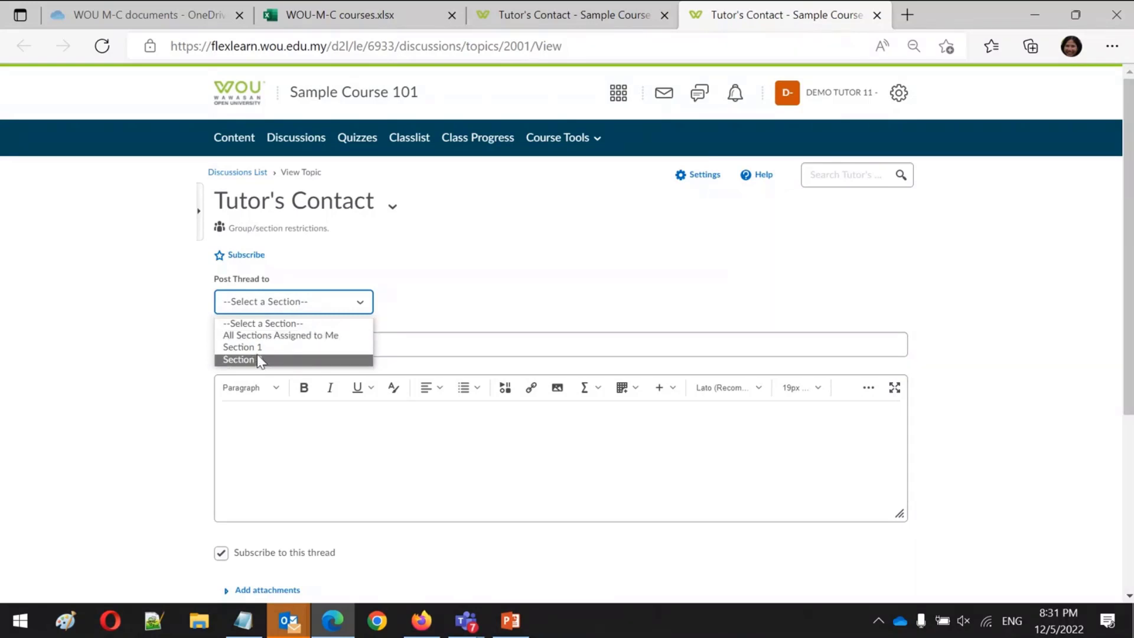
click(259, 335)
click(302, 348)
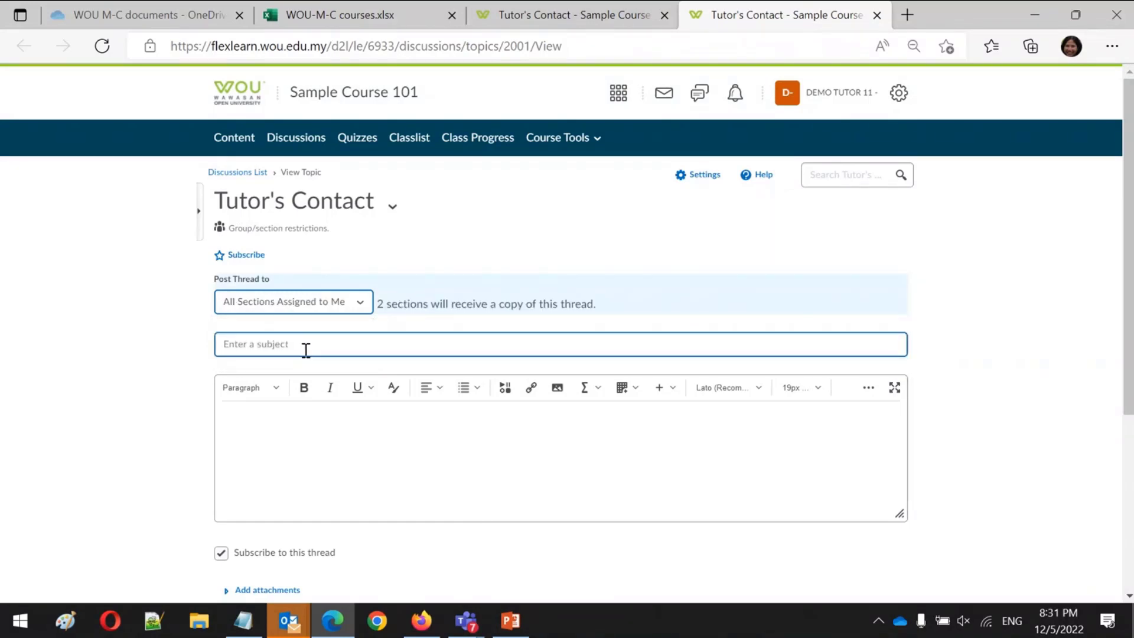
click(322, 310)
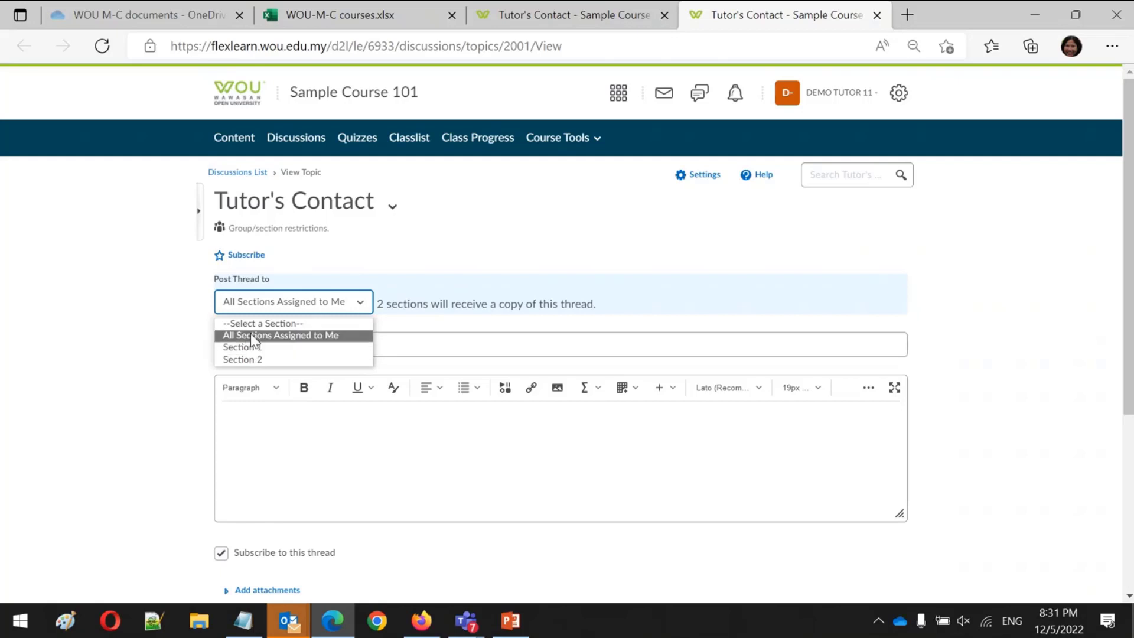
click(250, 334)
click(252, 340)
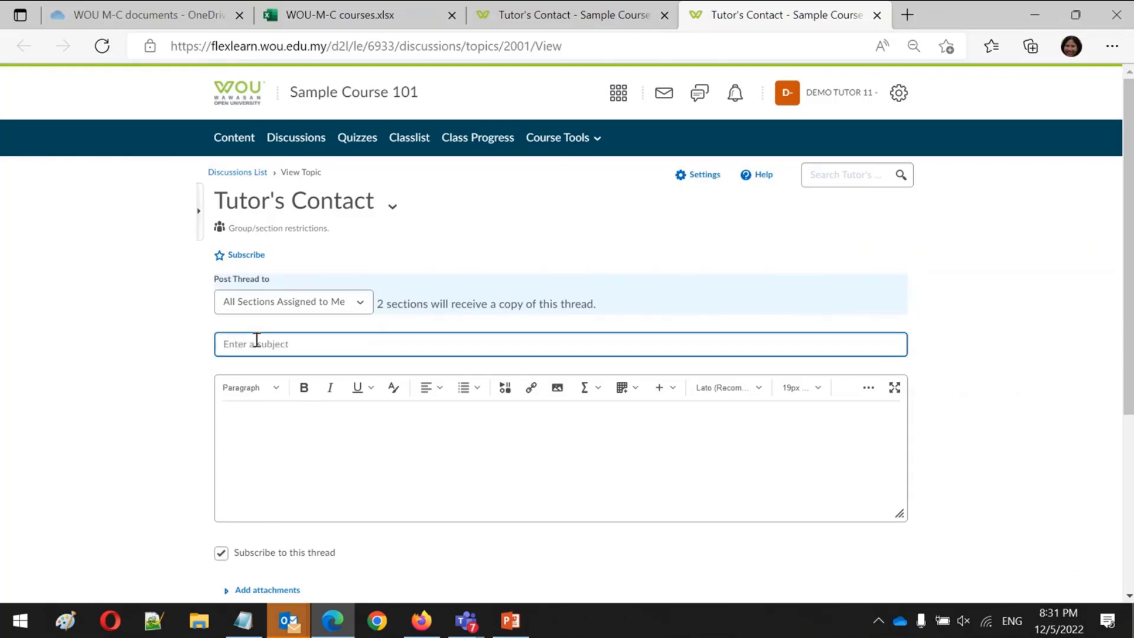
Enter "My Contact" as the thread subject and write "Here is my number :" followed by the phone number in the message
text(My Contact)
click(309, 458)
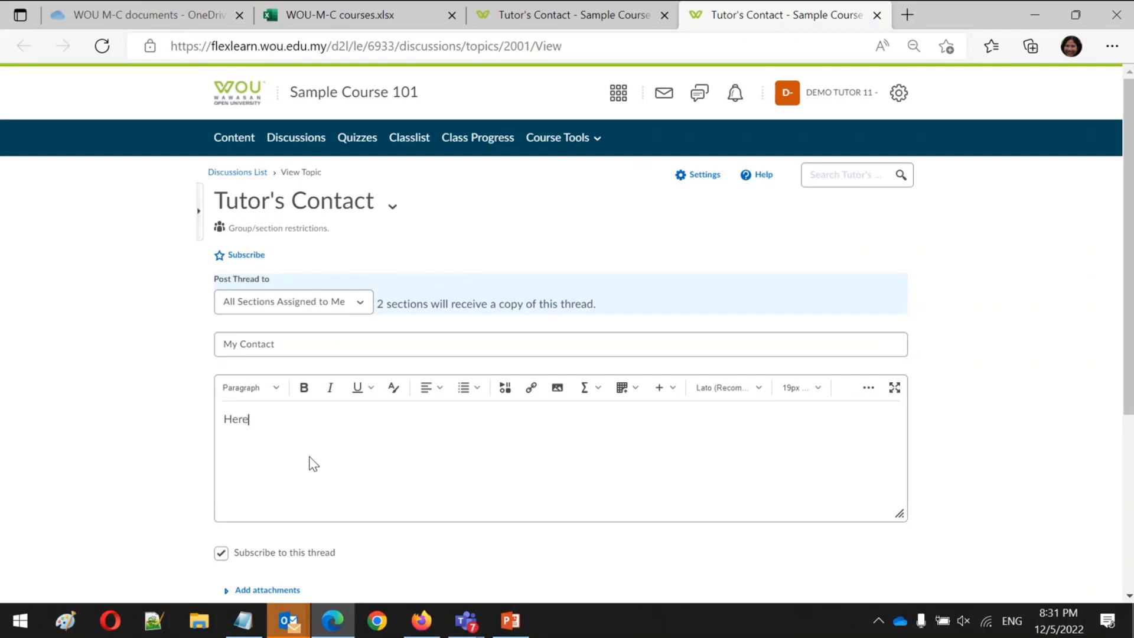
text(Here is my number : 012345678)
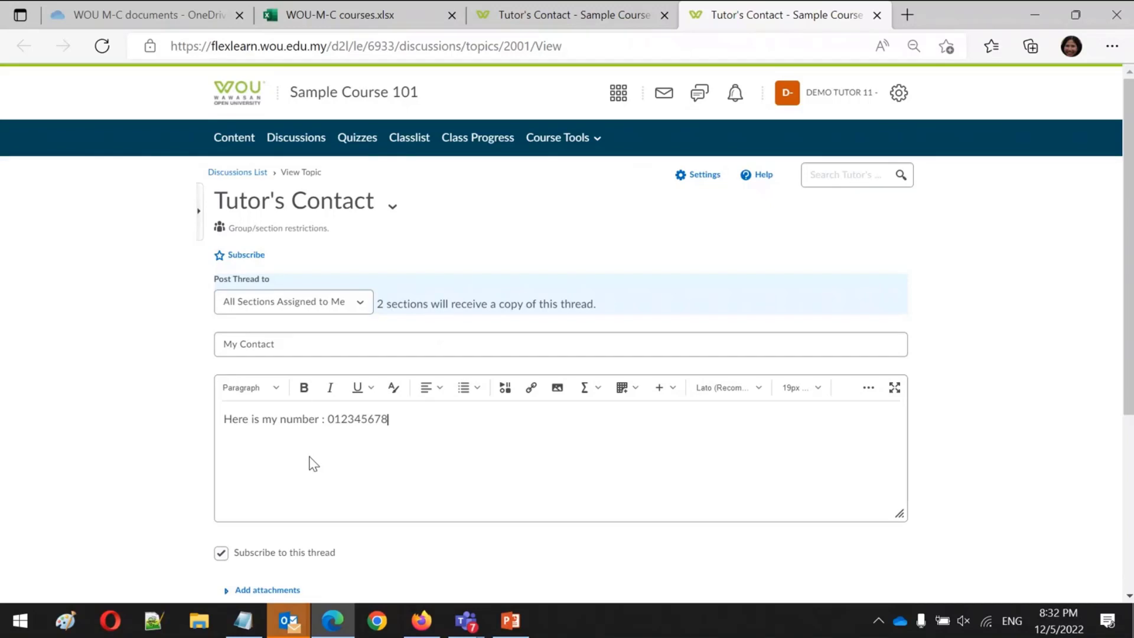
Complete the phone number in the message, turn off Subscribe to this thread and show the attachment options
text(9)
scroll(314, 464, down, 3)
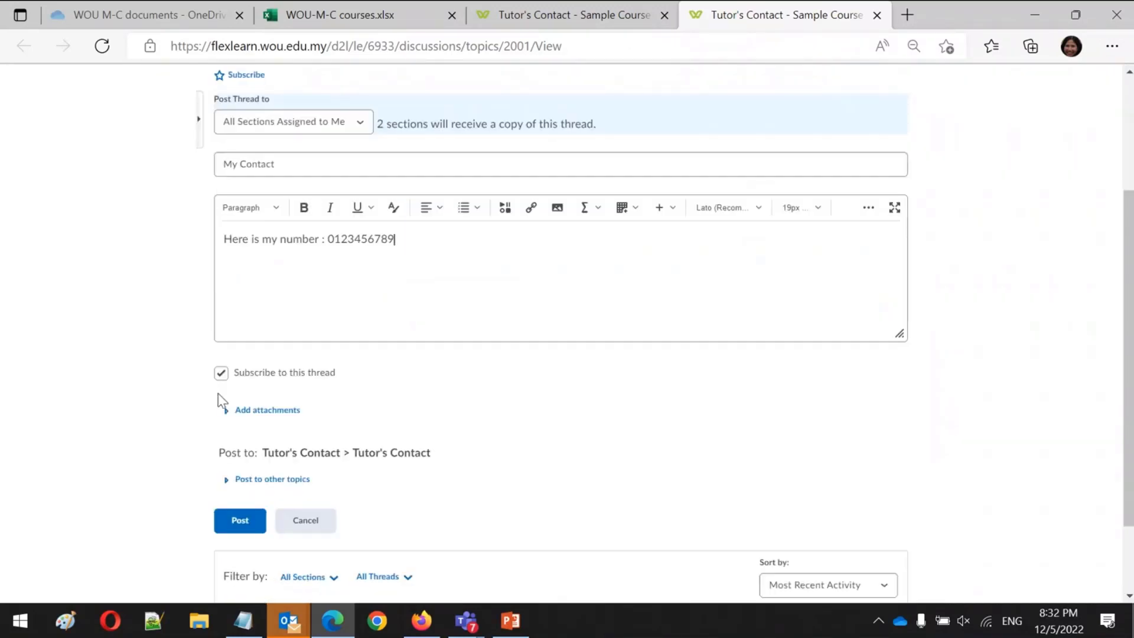
click(222, 375)
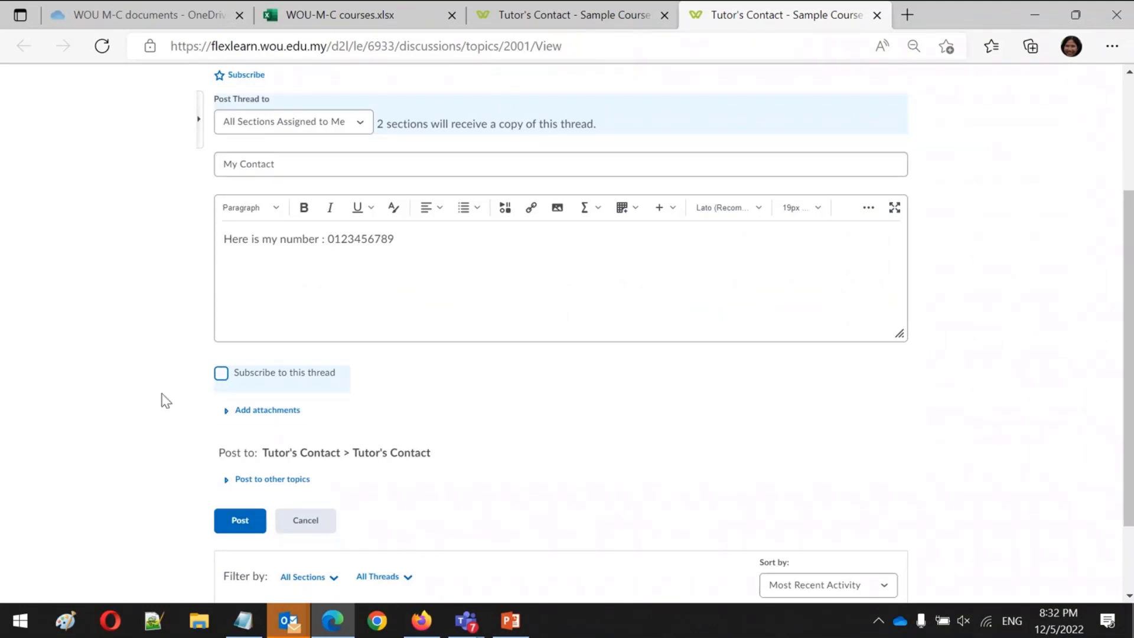
click(217, 412)
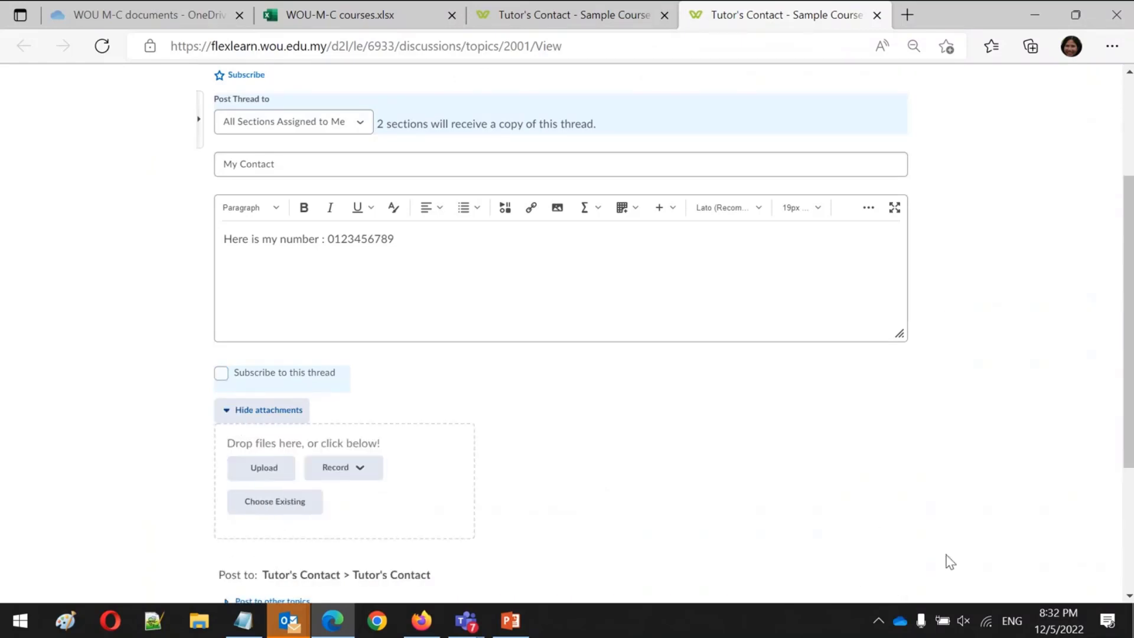
Post the My Contact thread and review the copies posted to the sections in Tutor's Contact
scroll(233, 294, down, 4)
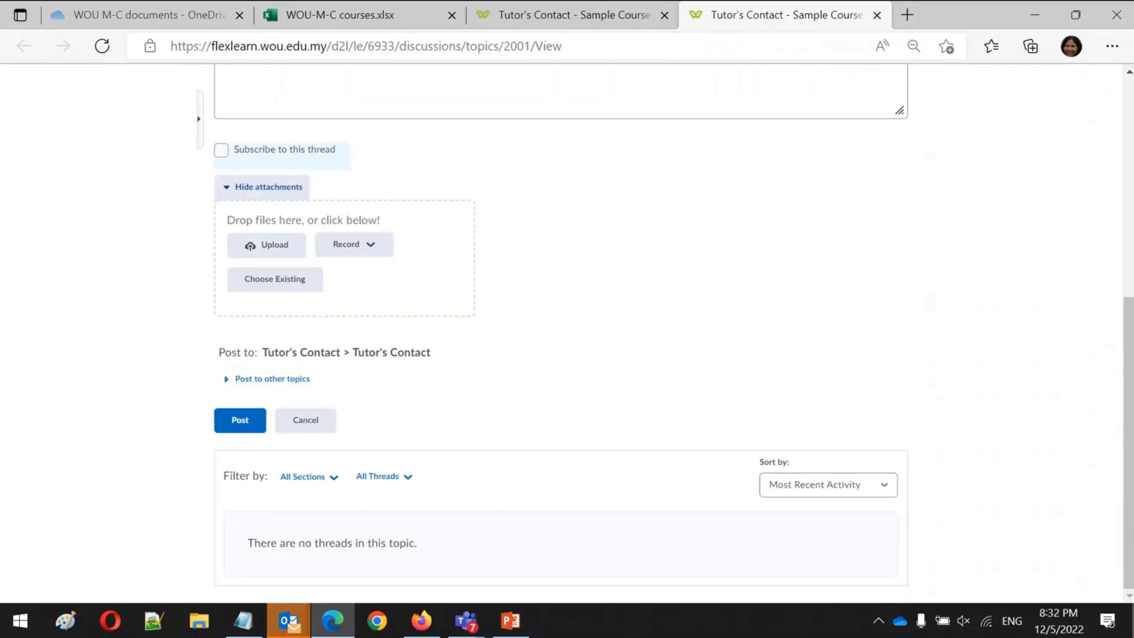
click(241, 421)
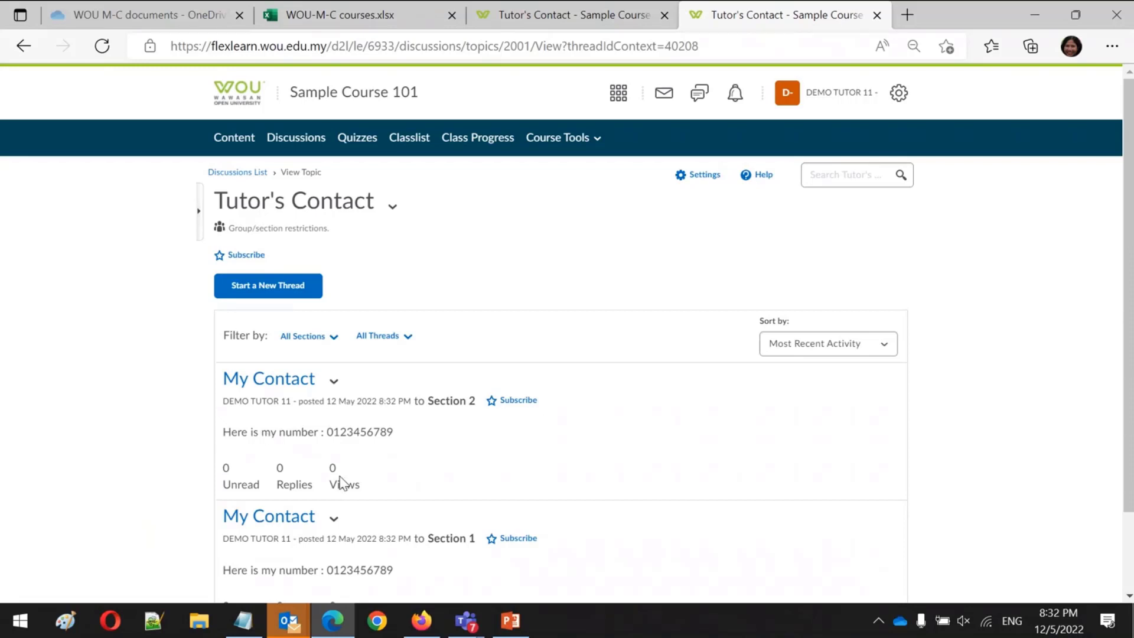
click(1130, 597)
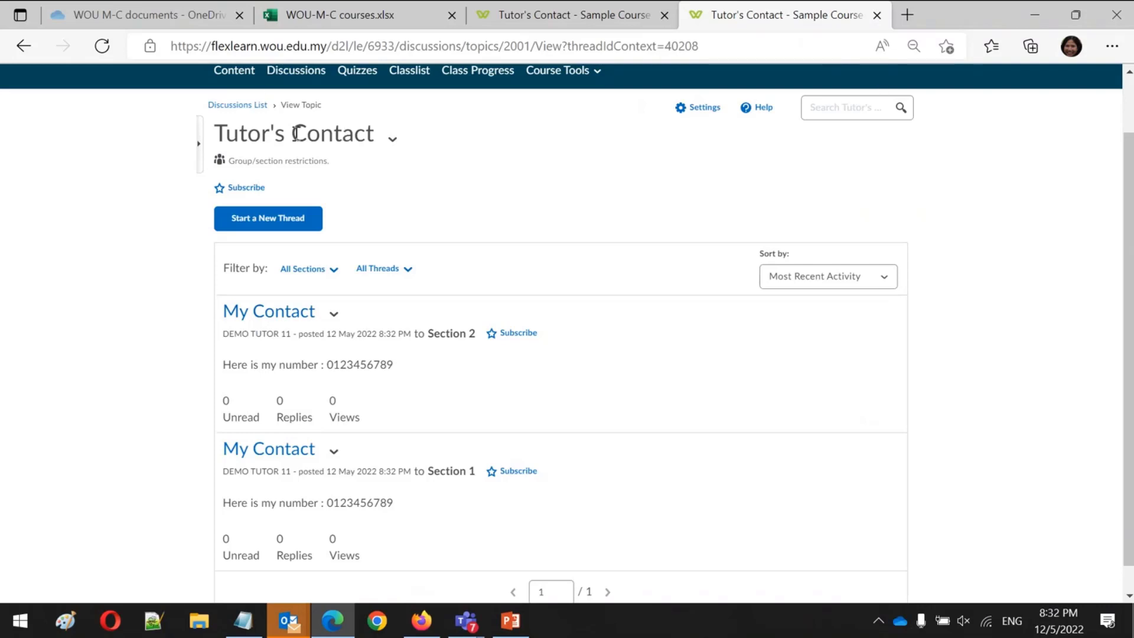
scroll(1132, 158, up, 1)
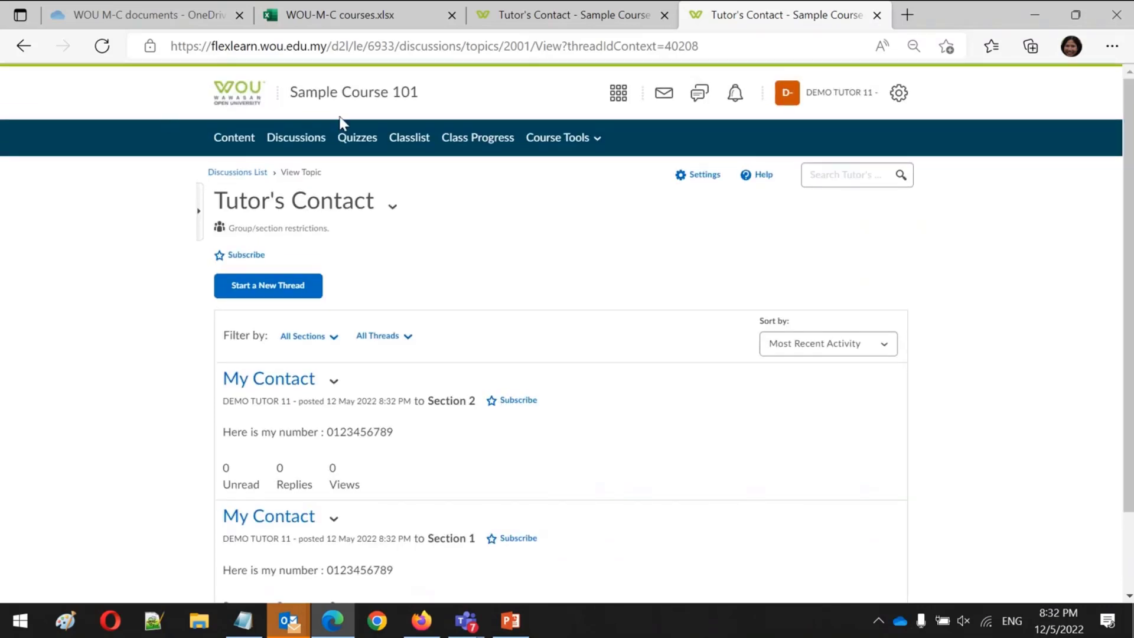
Return to the Sample Course 101 homepage and look over its course navigator and announcements
click(365, 104)
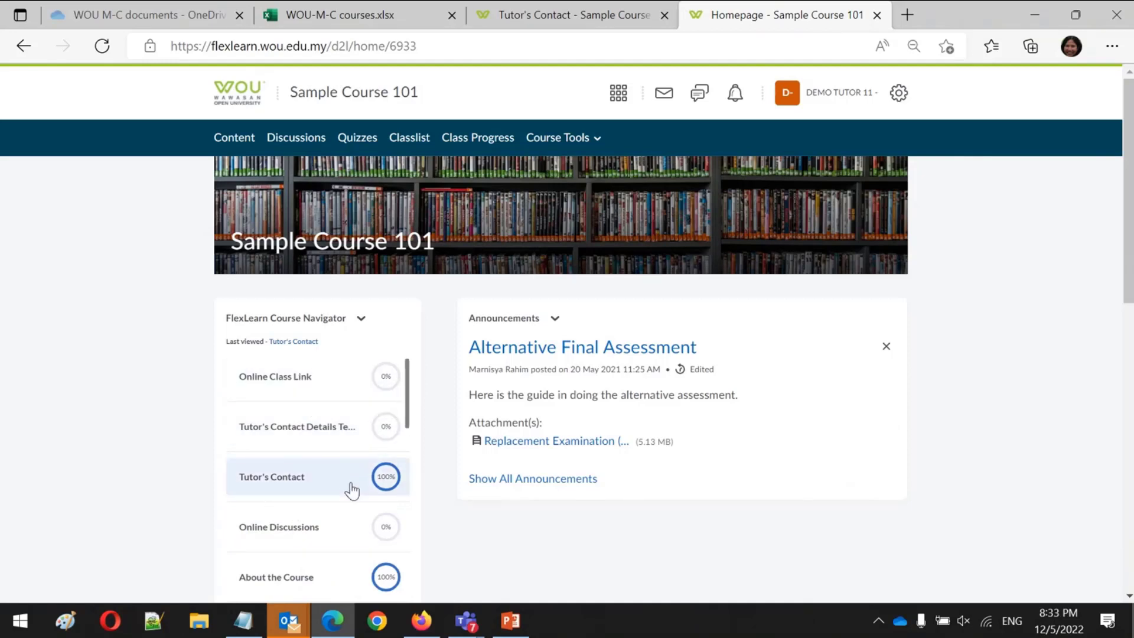
click(1128, 597)
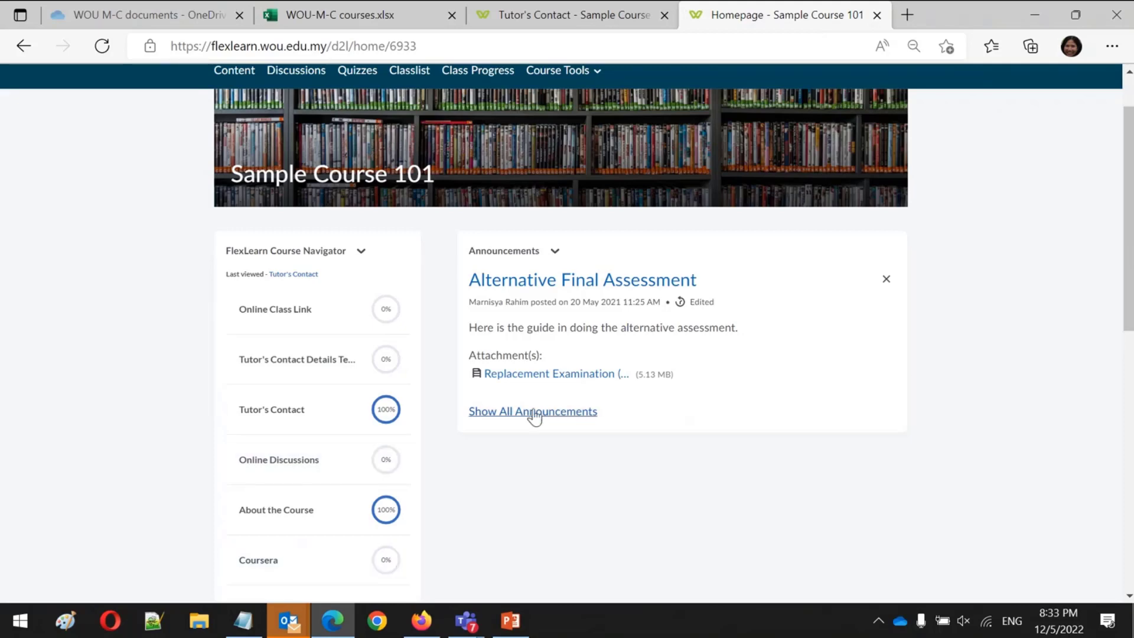
scroll(567, 236, up, 2)
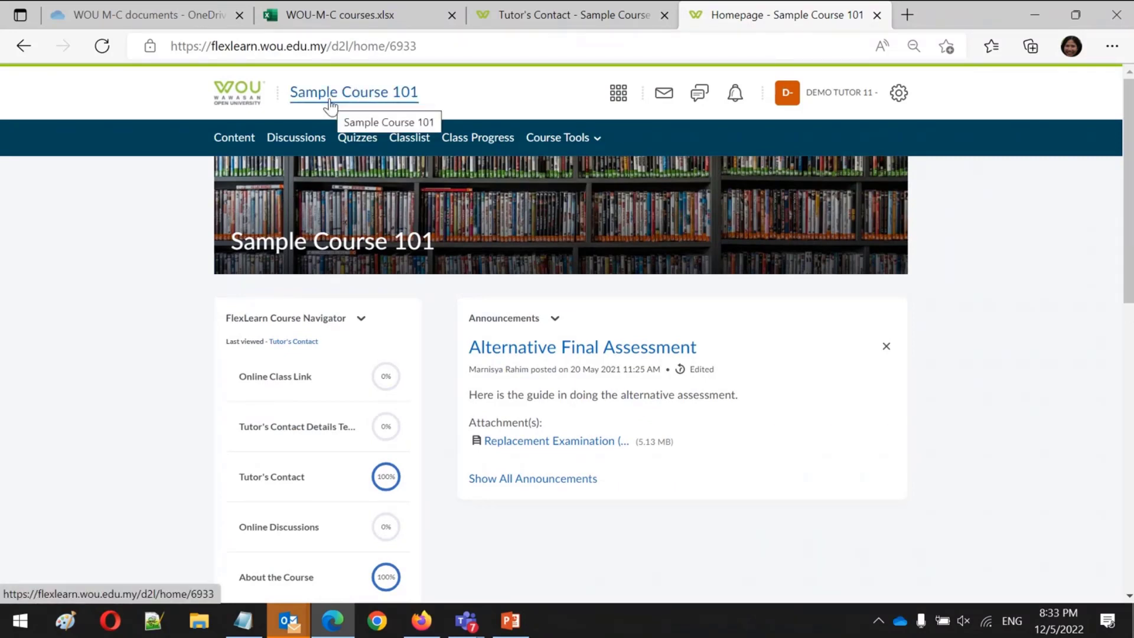
Open the content of Sample Course 101 and expand Unit 1
click(235, 142)
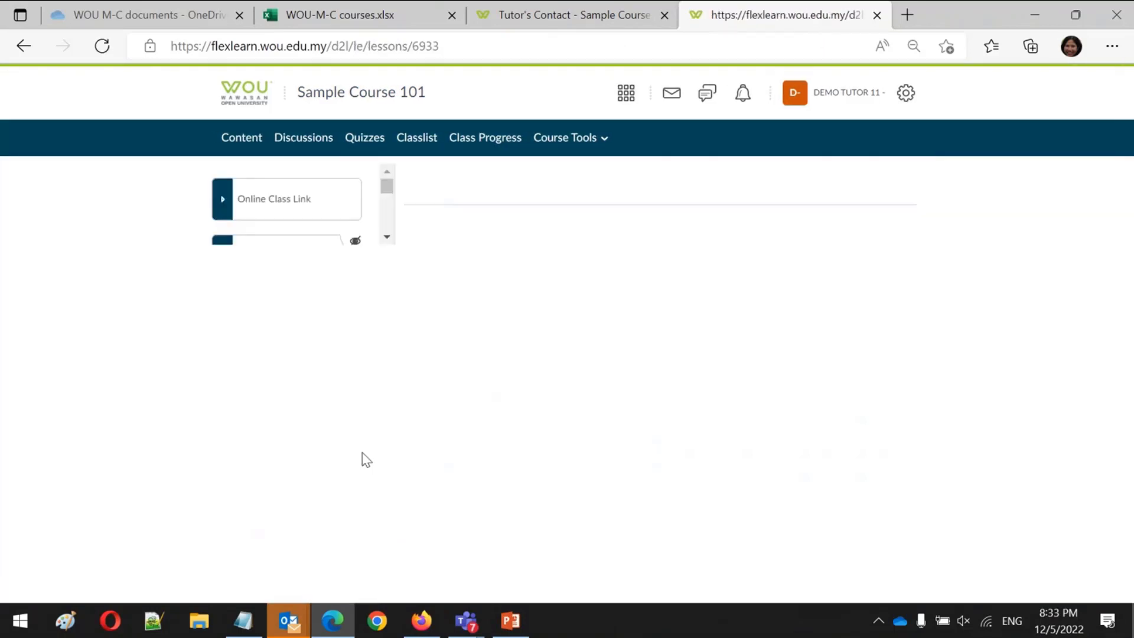
scroll(394, 512, down, 5)
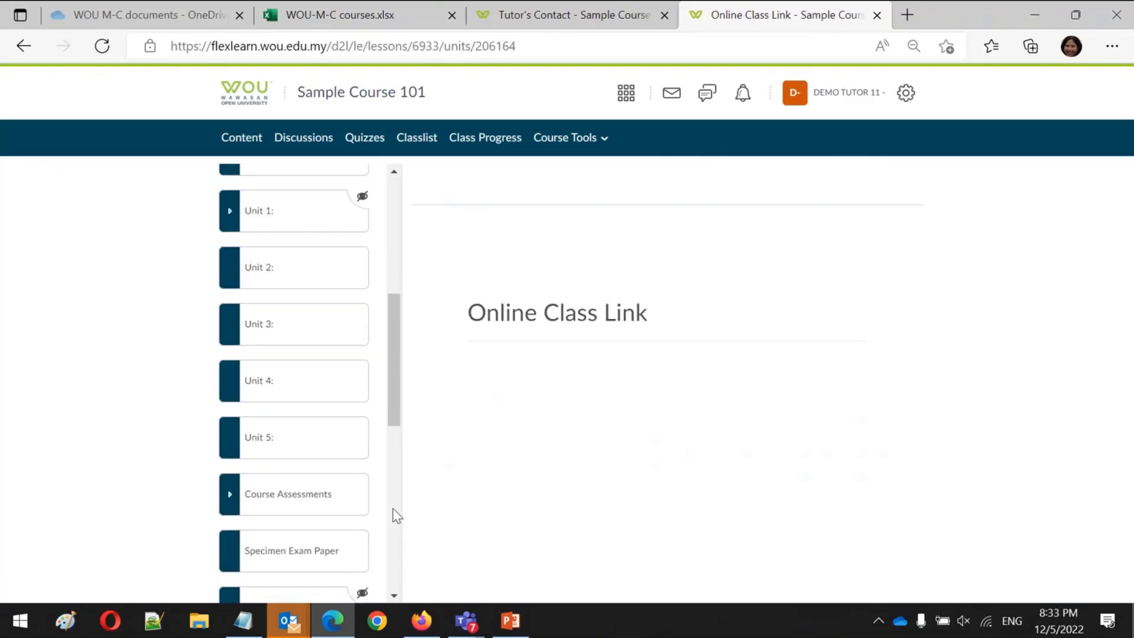
click(313, 220)
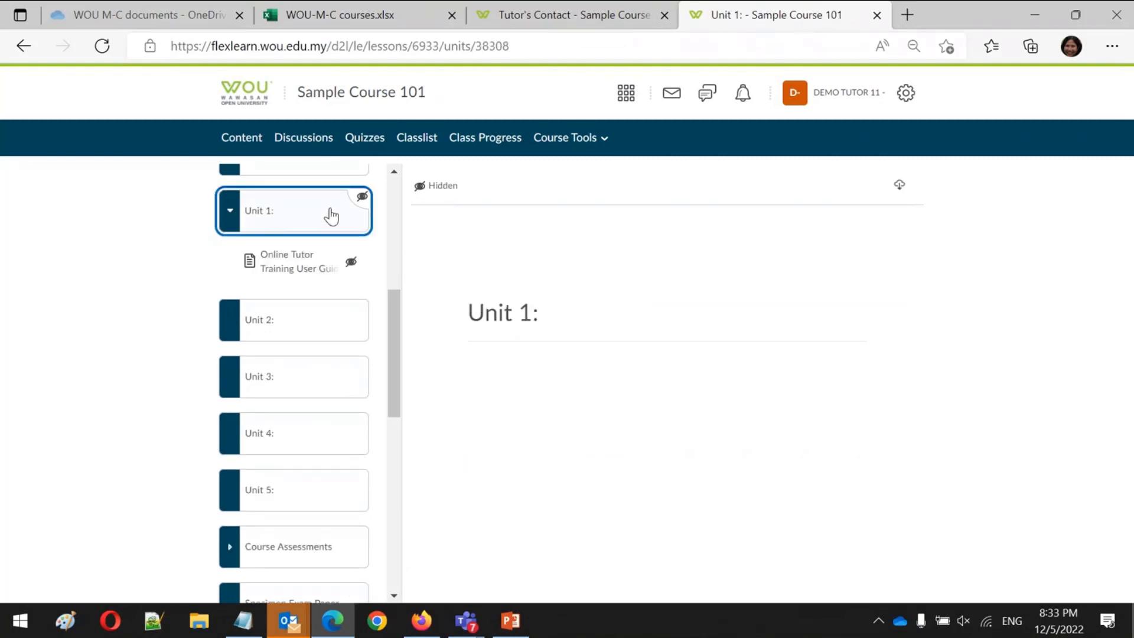
click(394, 172)
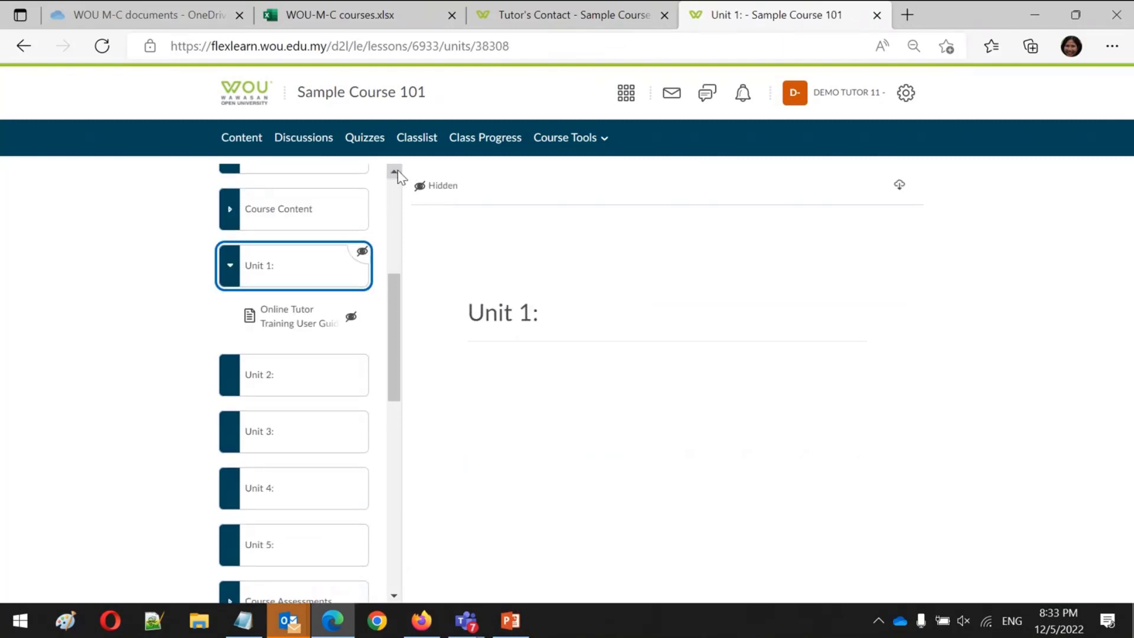
scroll(283, 329, up, 3)
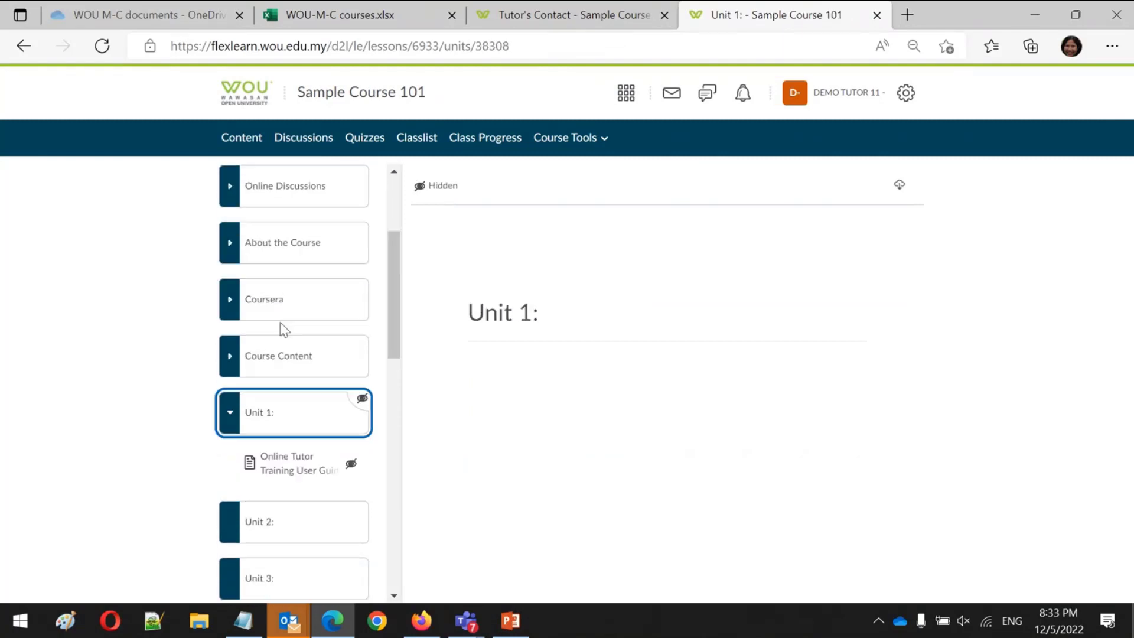
Expand U1: Communication for Career Success under Course Content and view its introduction and topics 1.1 and 1.2
click(303, 348)
click(296, 422)
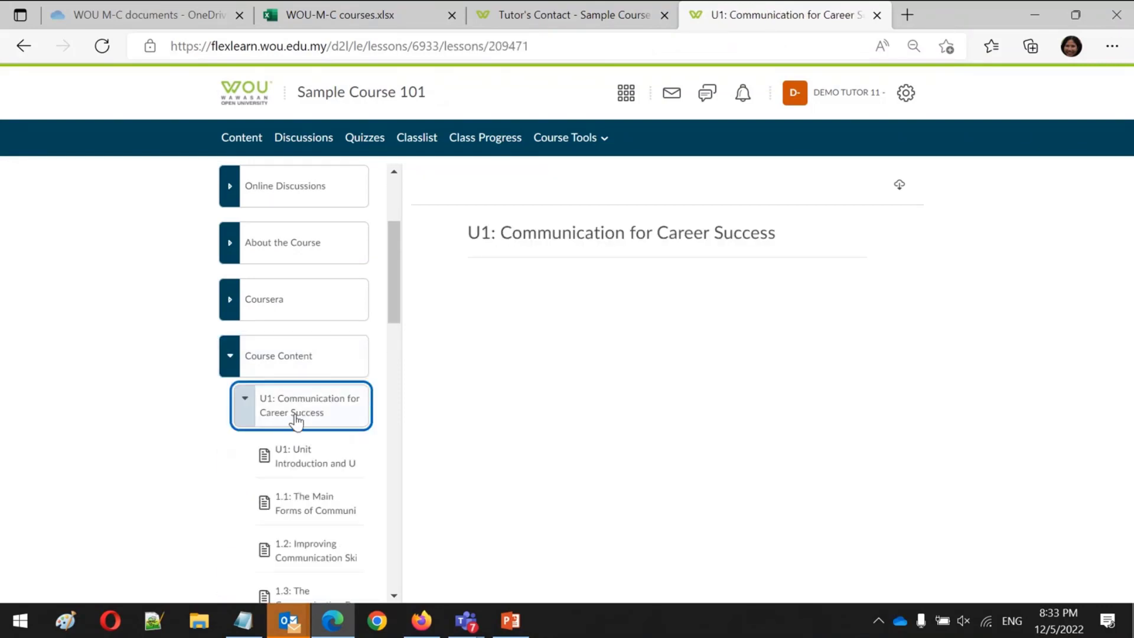
click(294, 462)
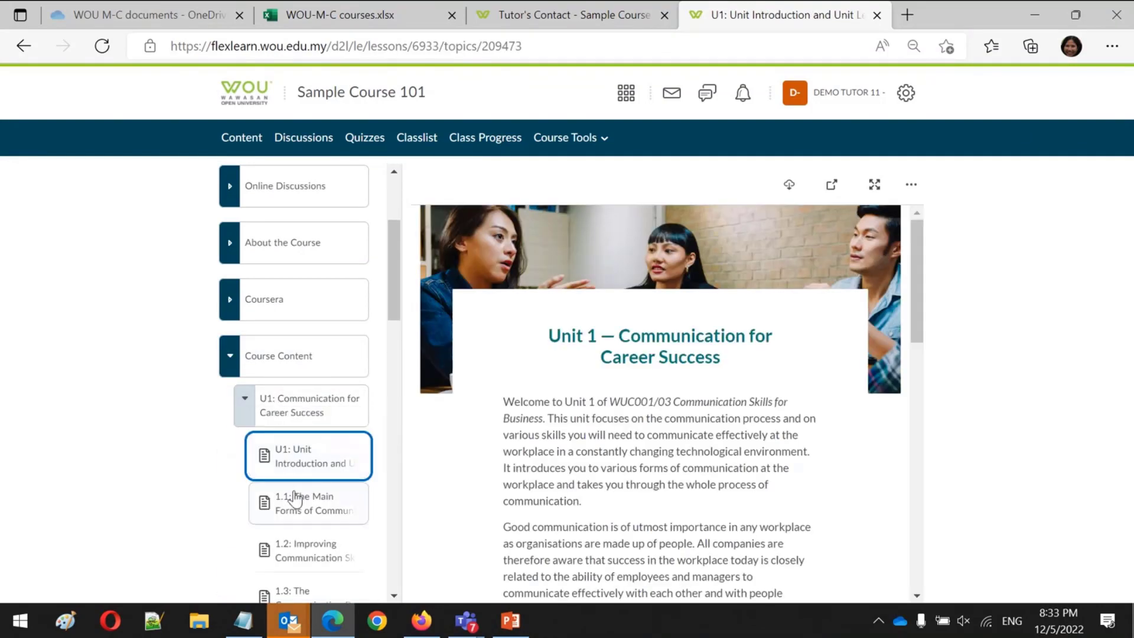
click(295, 499)
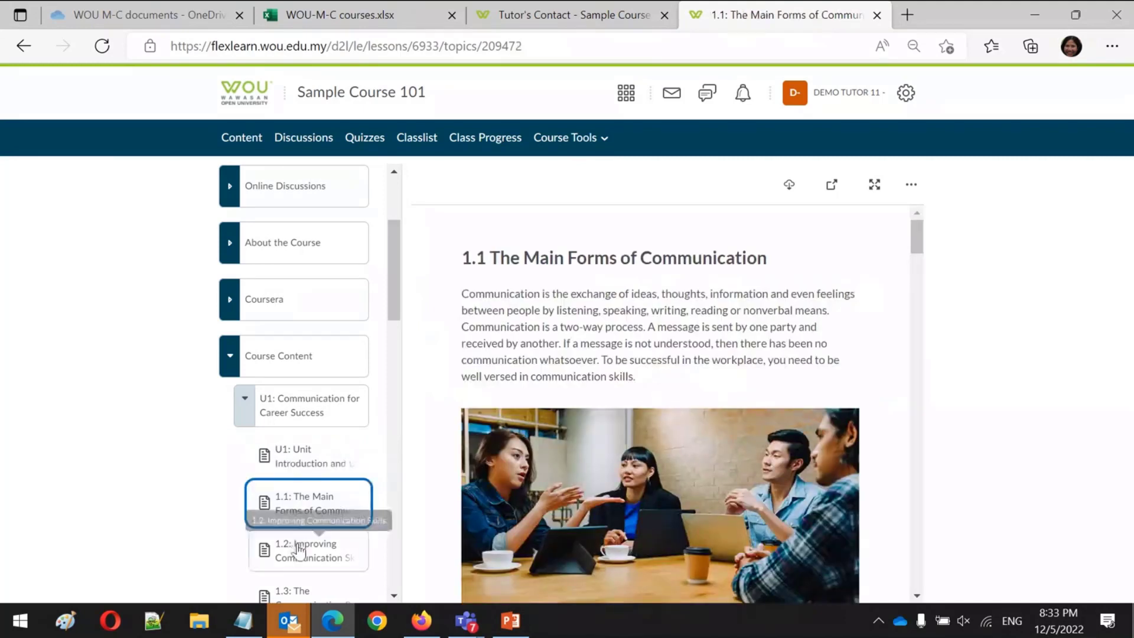
click(298, 549)
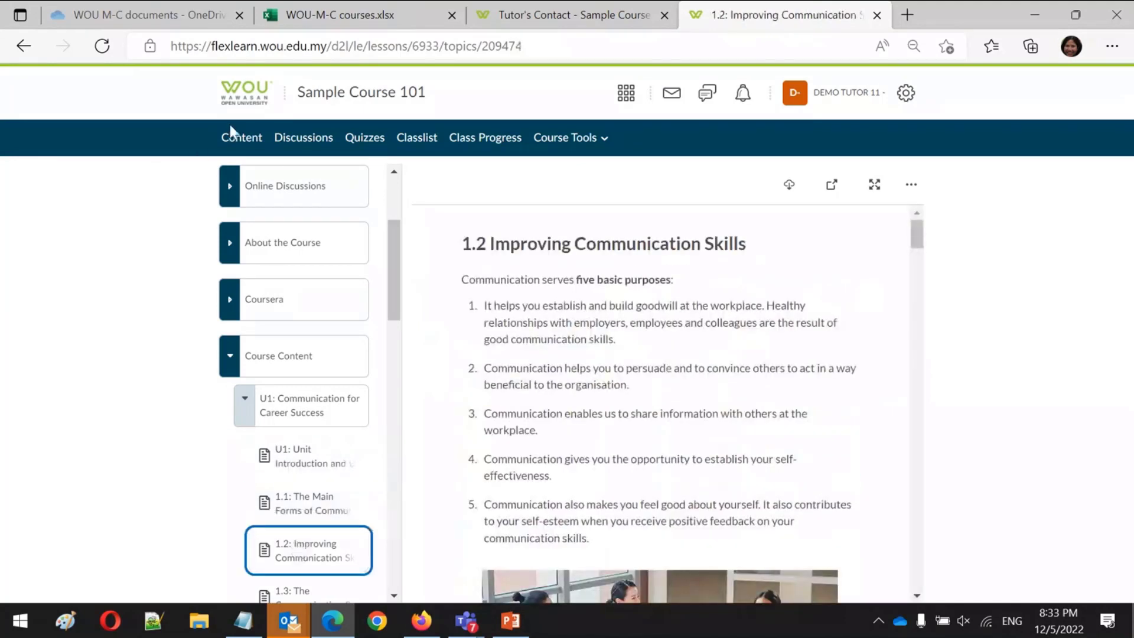
Examine the completion percentages in the course navigator on the Sample Course 101 homepage, and reopen the course content
click(384, 98)
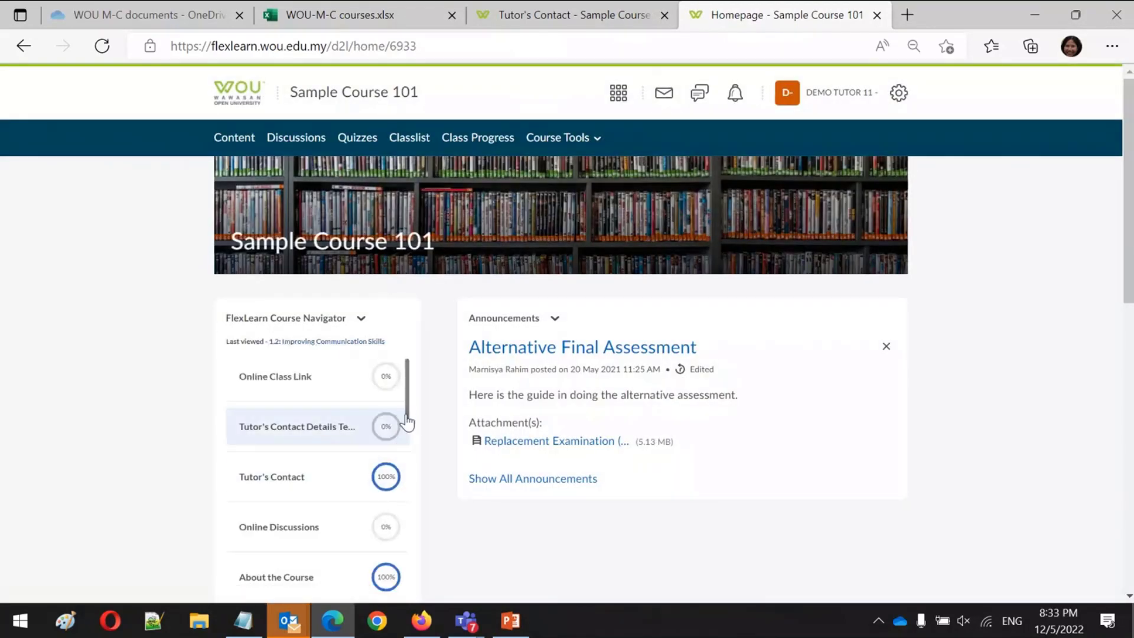
scroll(407, 421, down, 1)
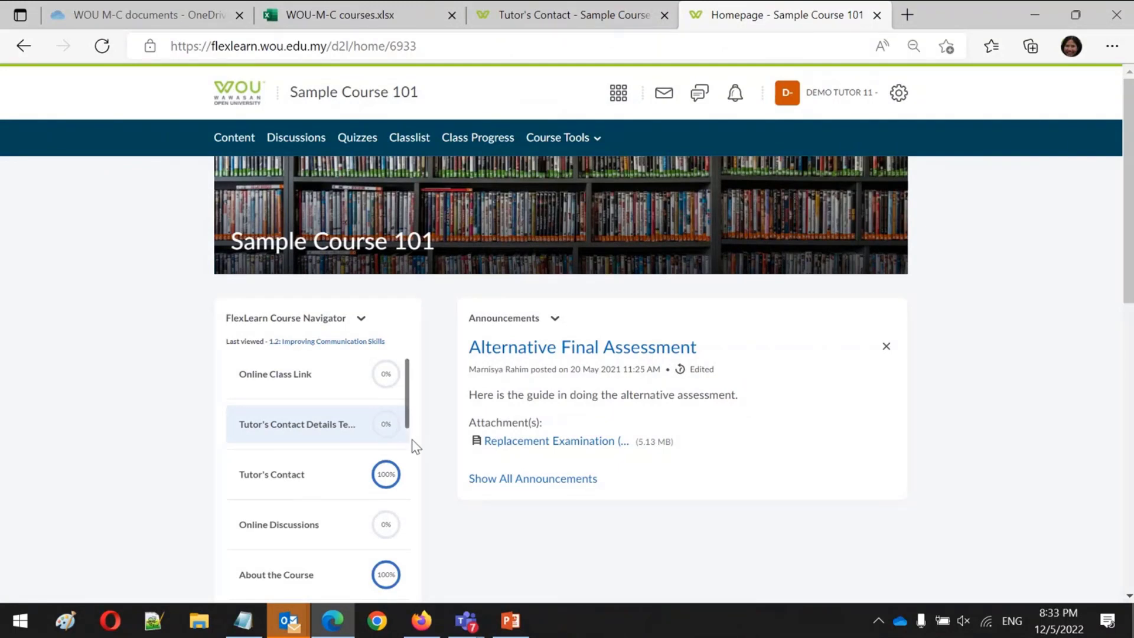
scroll(397, 407, up, 1)
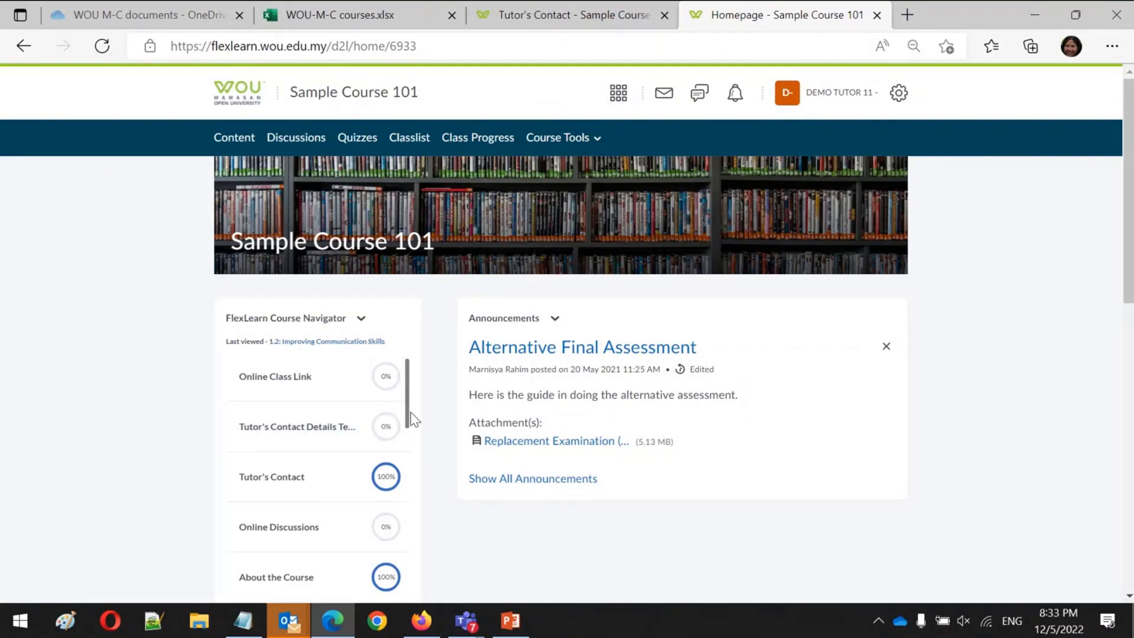
scroll(404, 437, down, 3)
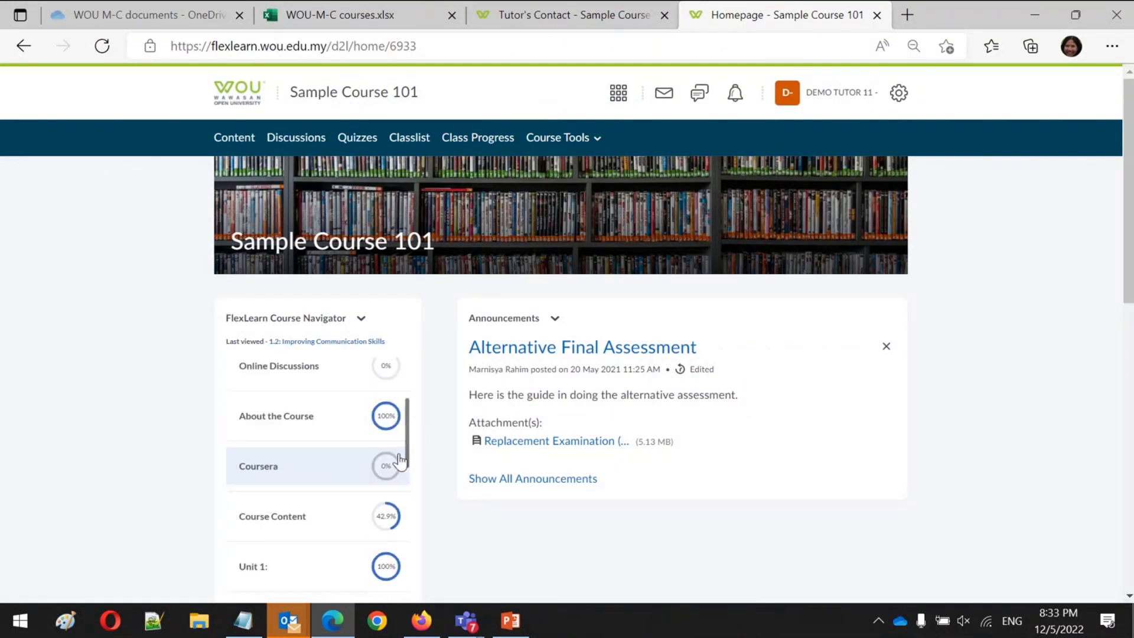
scroll(400, 459, down, 1)
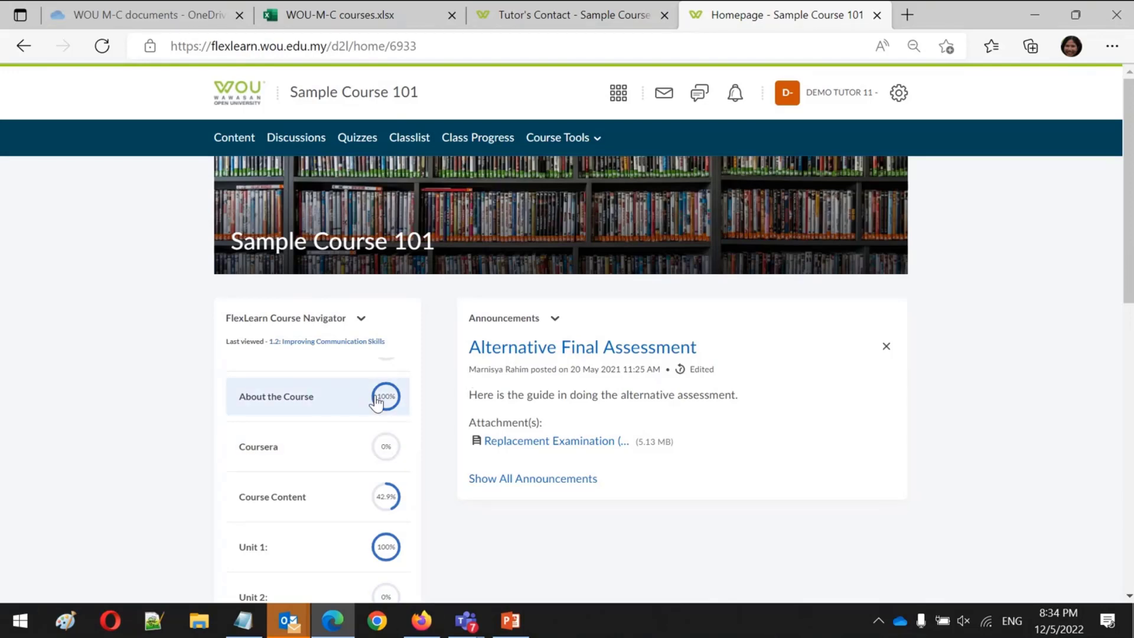
click(243, 145)
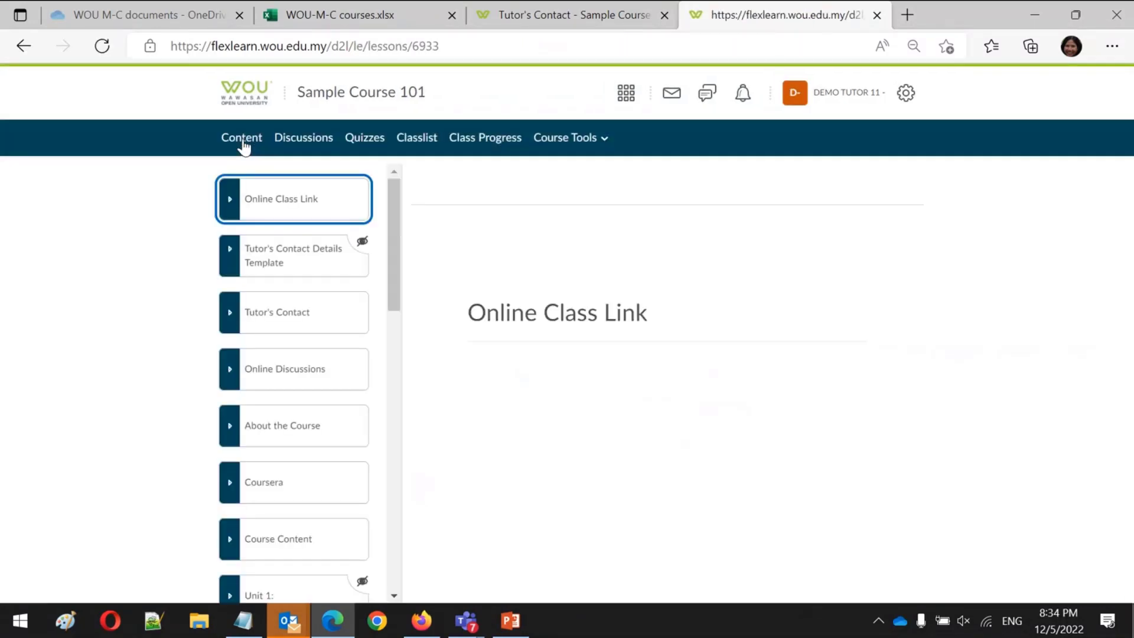
Go to the main FlexLearn homepage and open (ODL 2/2022) WUC107/03 WORKPLACE COMMUNICATION SKILLS using the course selector
click(243, 104)
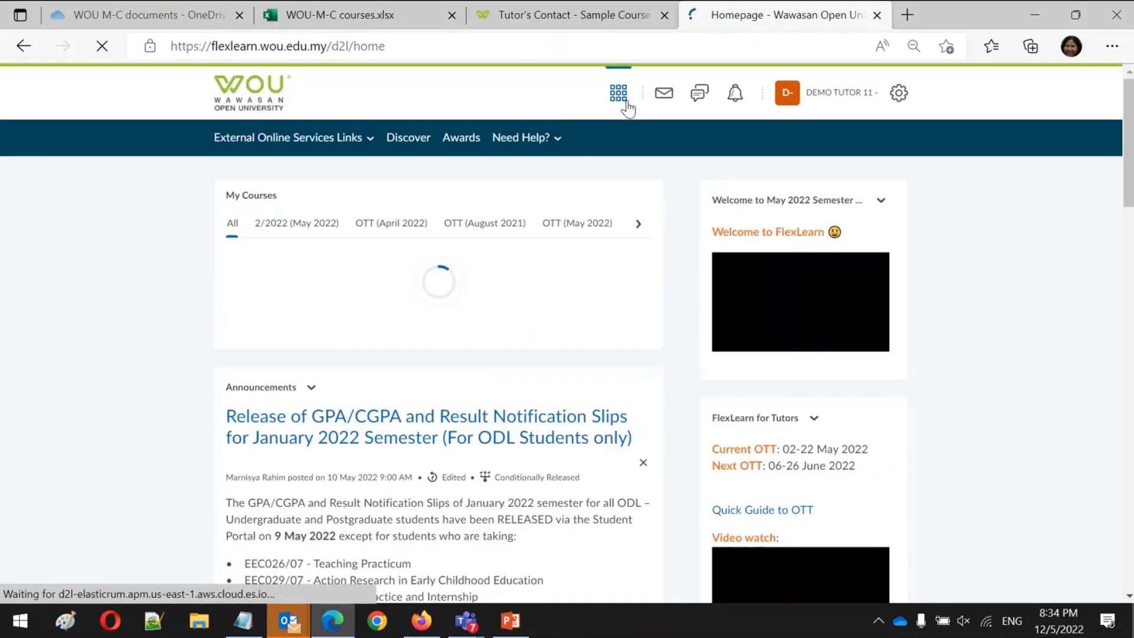
click(622, 99)
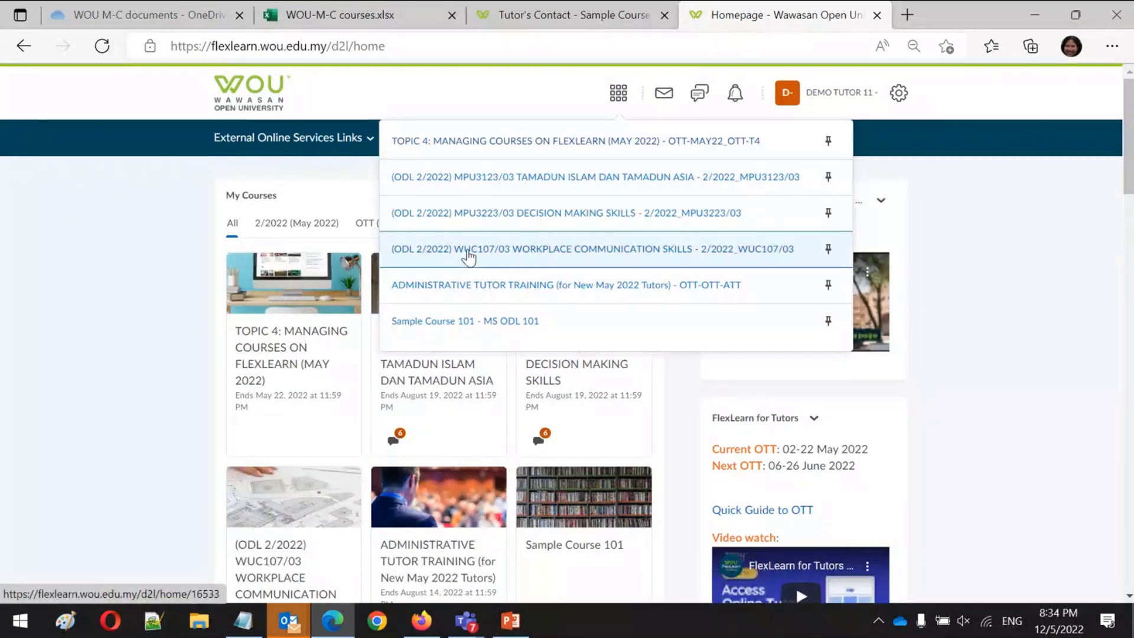
click(469, 258)
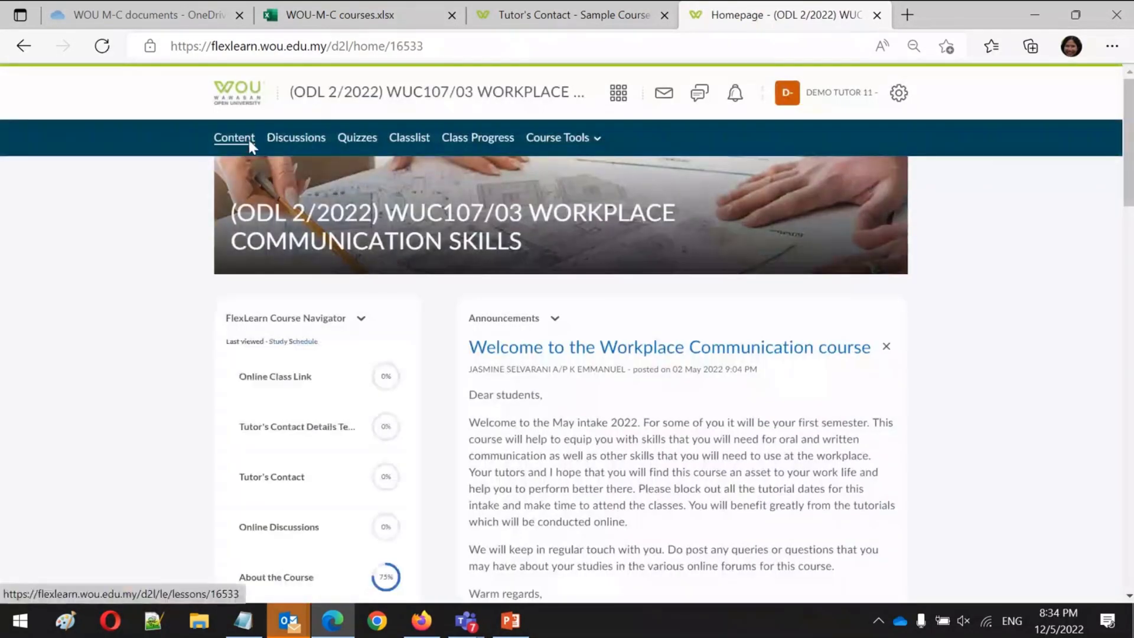
Open the content of the WUC107/03 course and expand Course Assessments
click(248, 141)
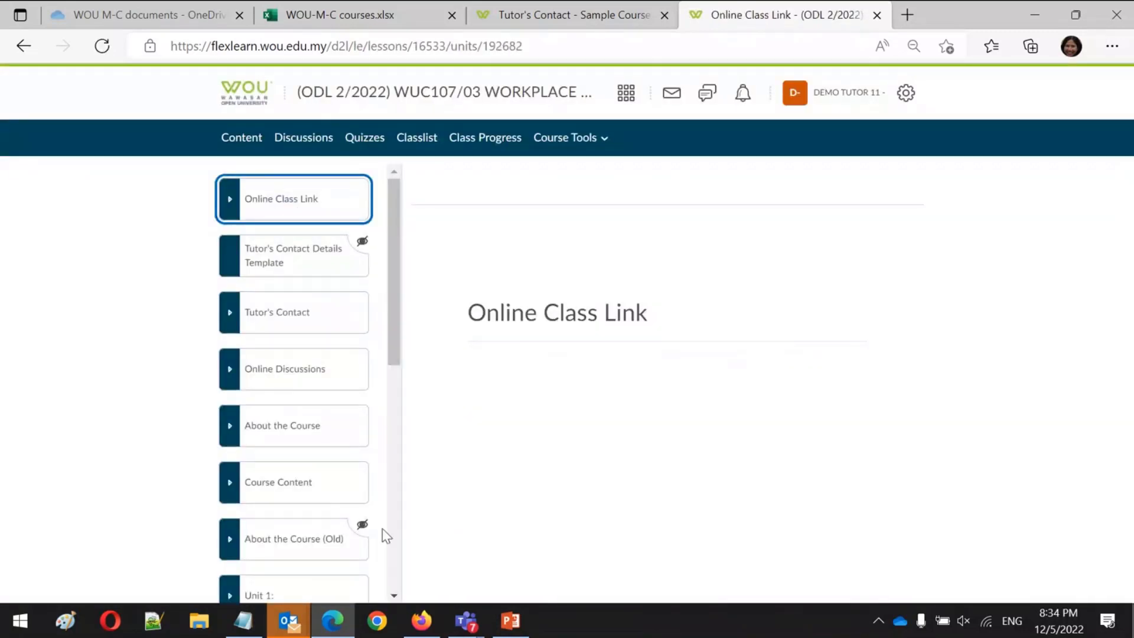
scroll(399, 560, down, 5)
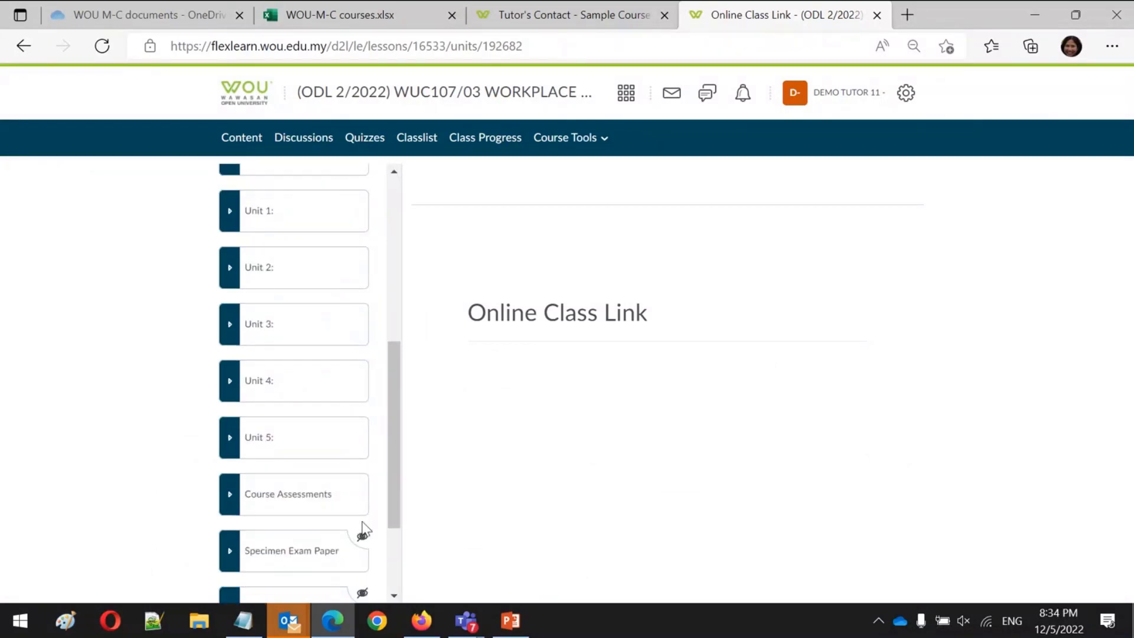
click(325, 507)
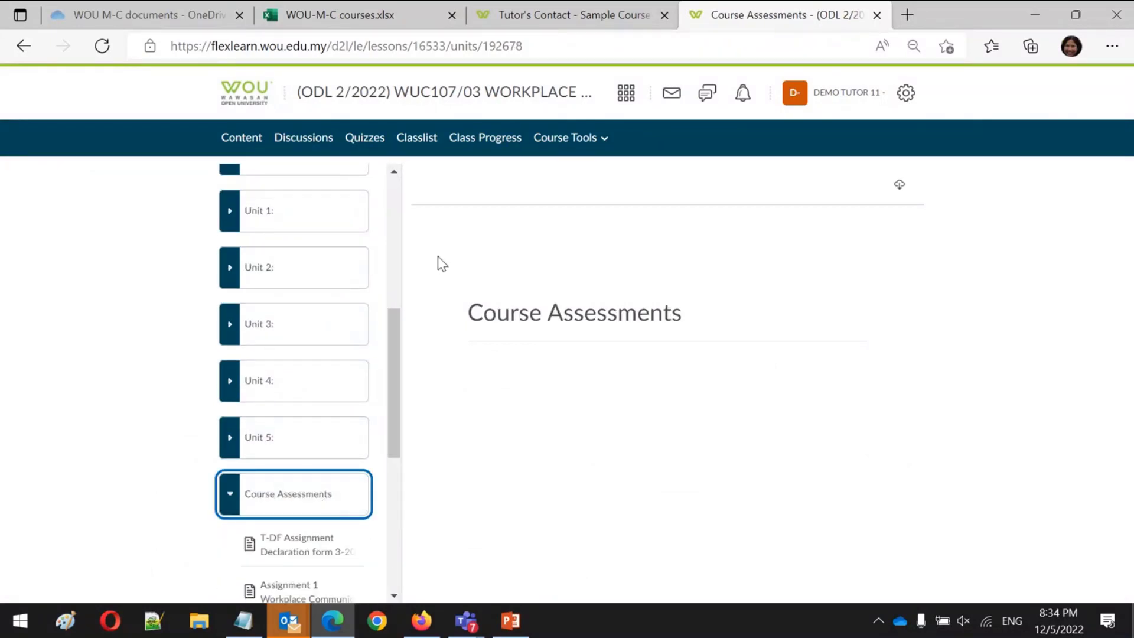
scroll(397, 175, up, 7)
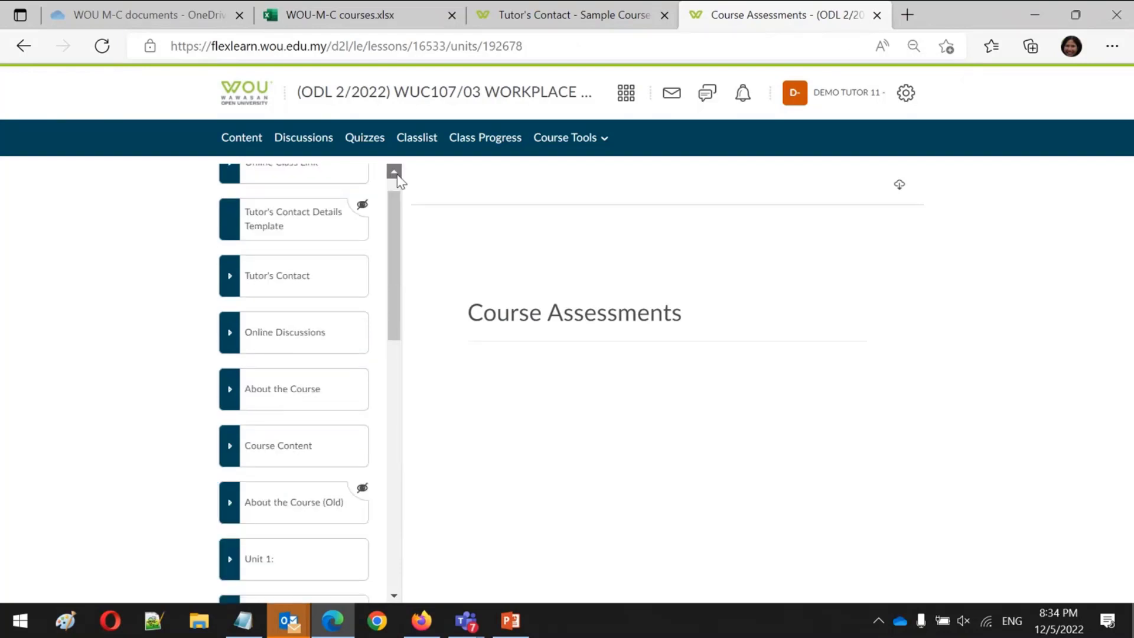
Expand the Online Class Link, Tutor's Contact and Online Discussions units in the WUC107/03 course content
click(327, 205)
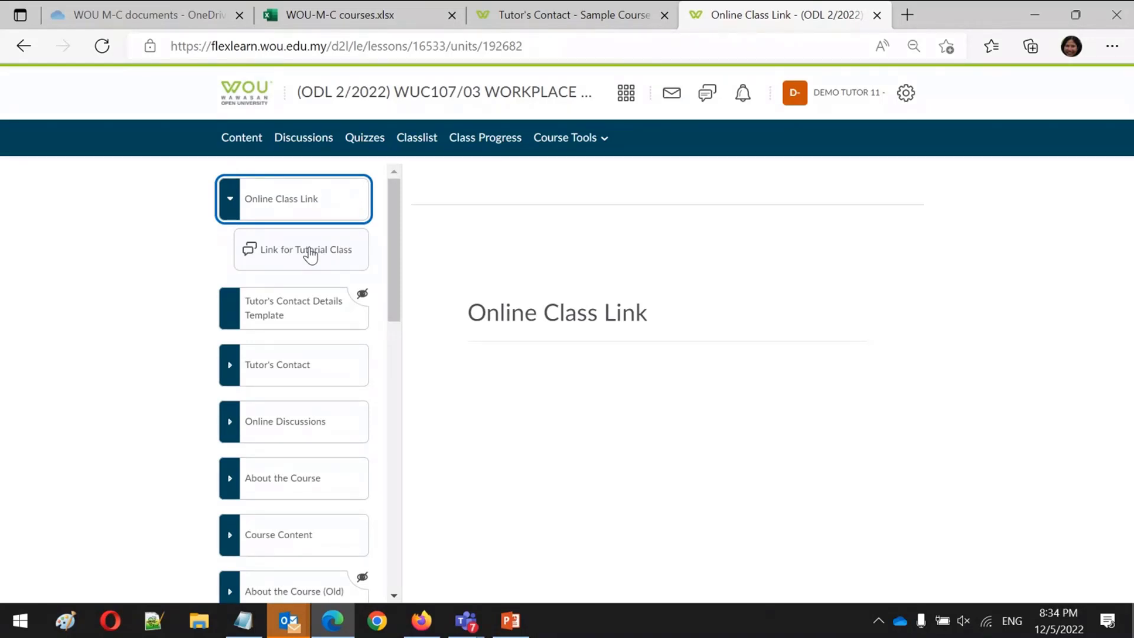
click(290, 371)
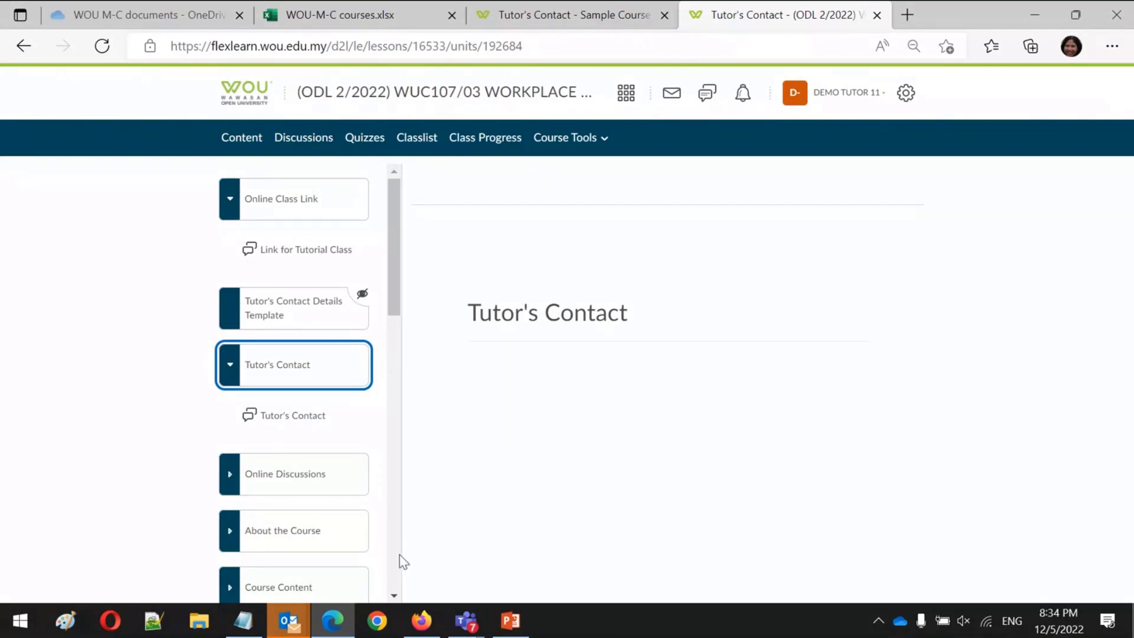
click(330, 475)
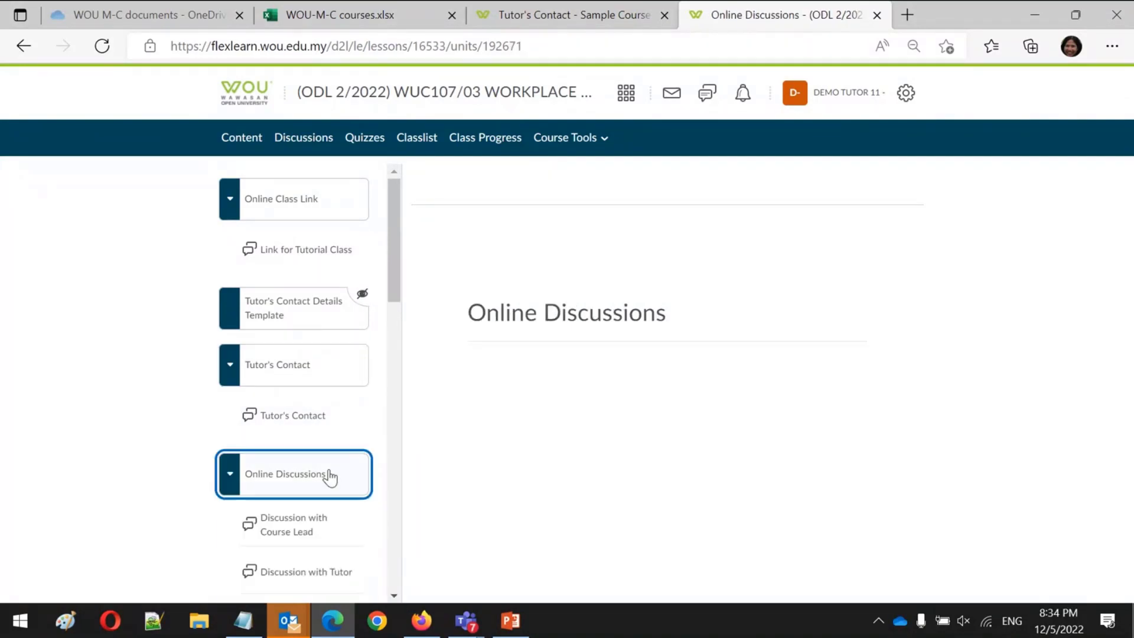
Expand About the Course and view its welcome note, Study Schedule, and Student Learning Time and Assessment Methods topics
click(395, 595)
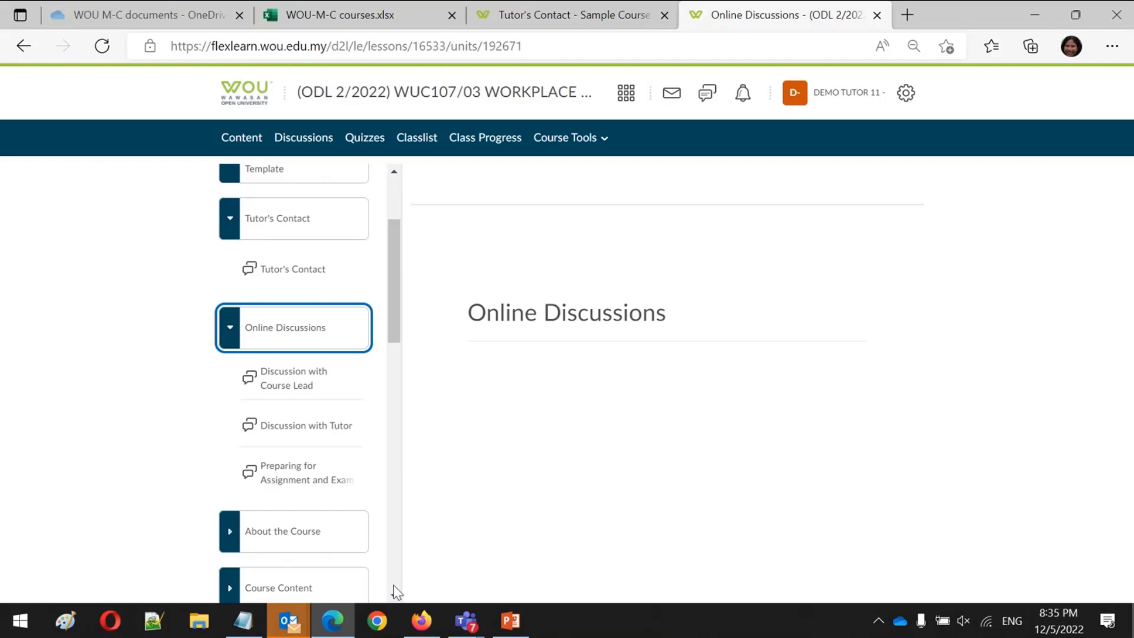
click(340, 534)
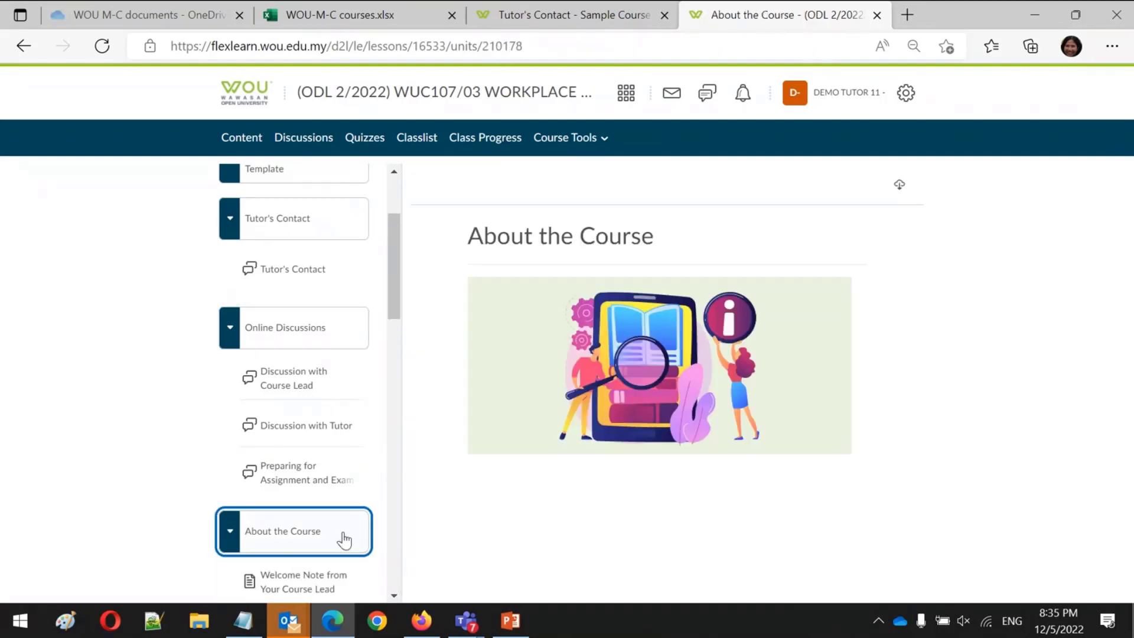
click(394, 595)
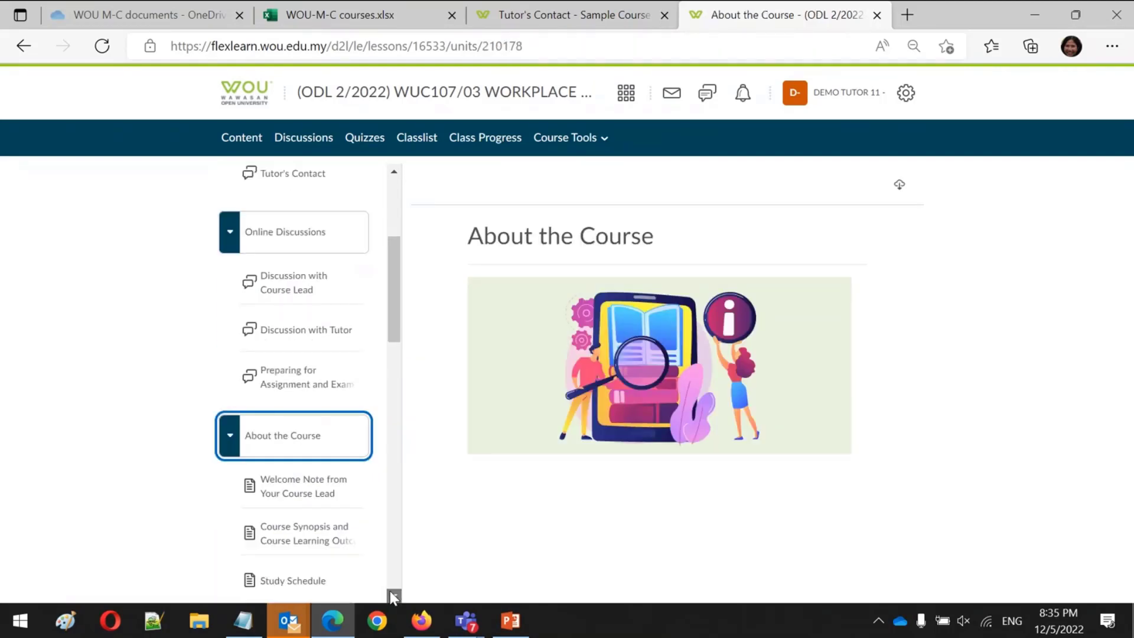
scroll(390, 591, down, 3)
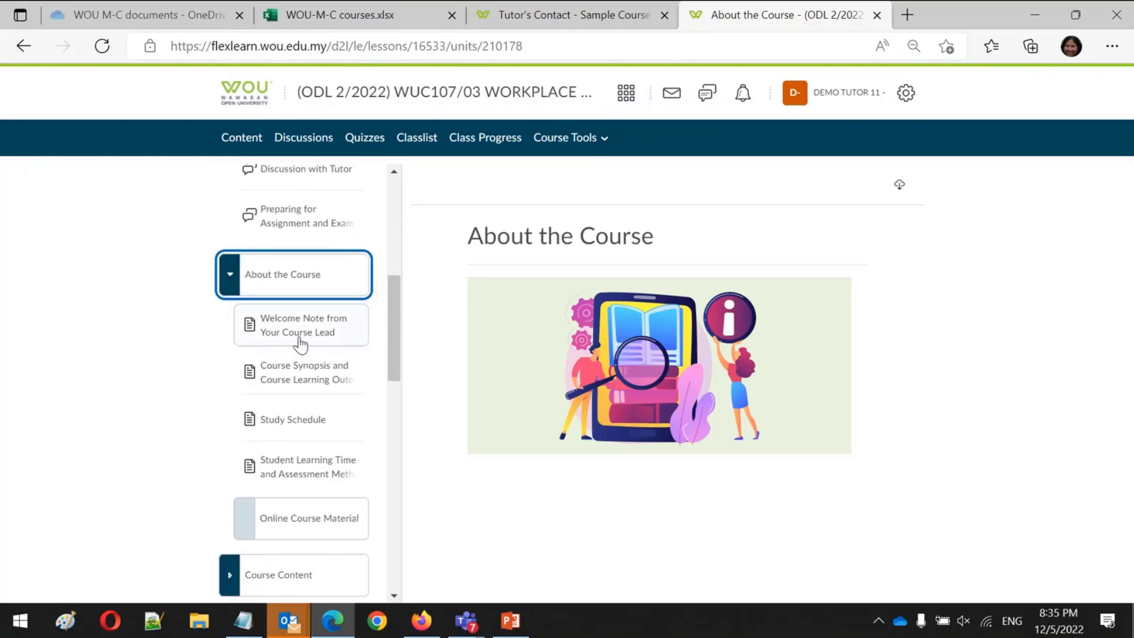
click(300, 340)
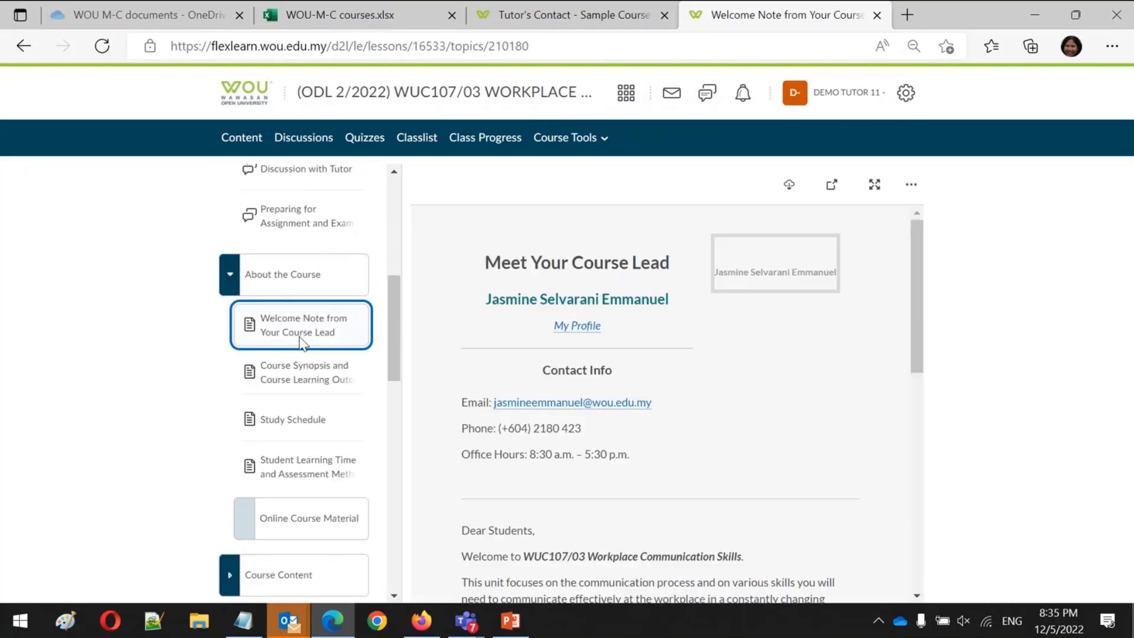
click(287, 394)
click(290, 440)
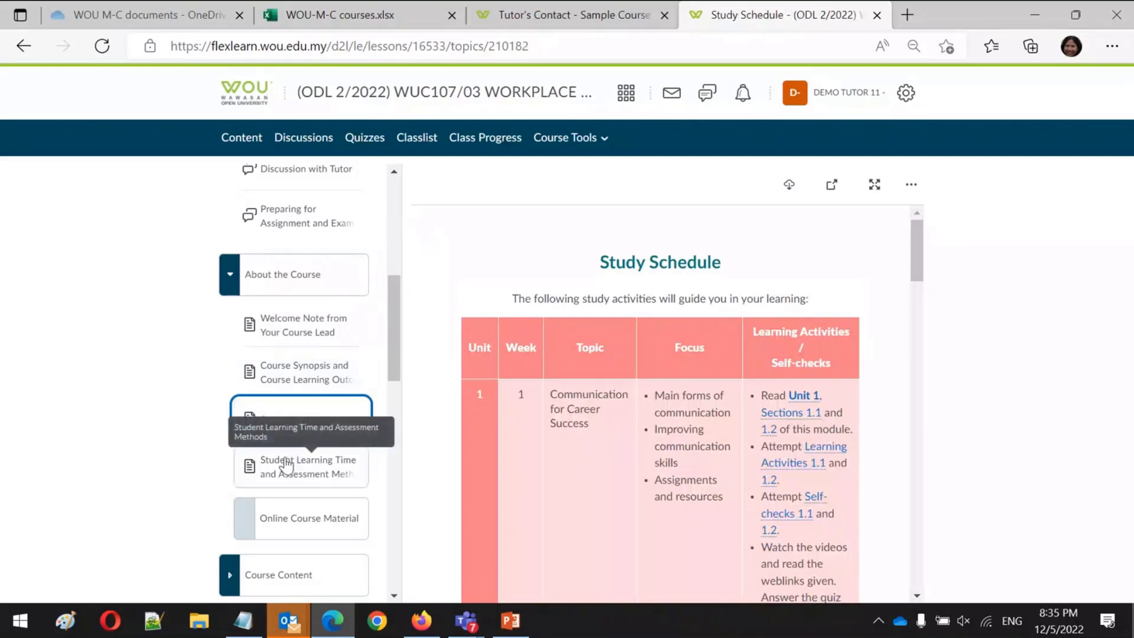
click(285, 464)
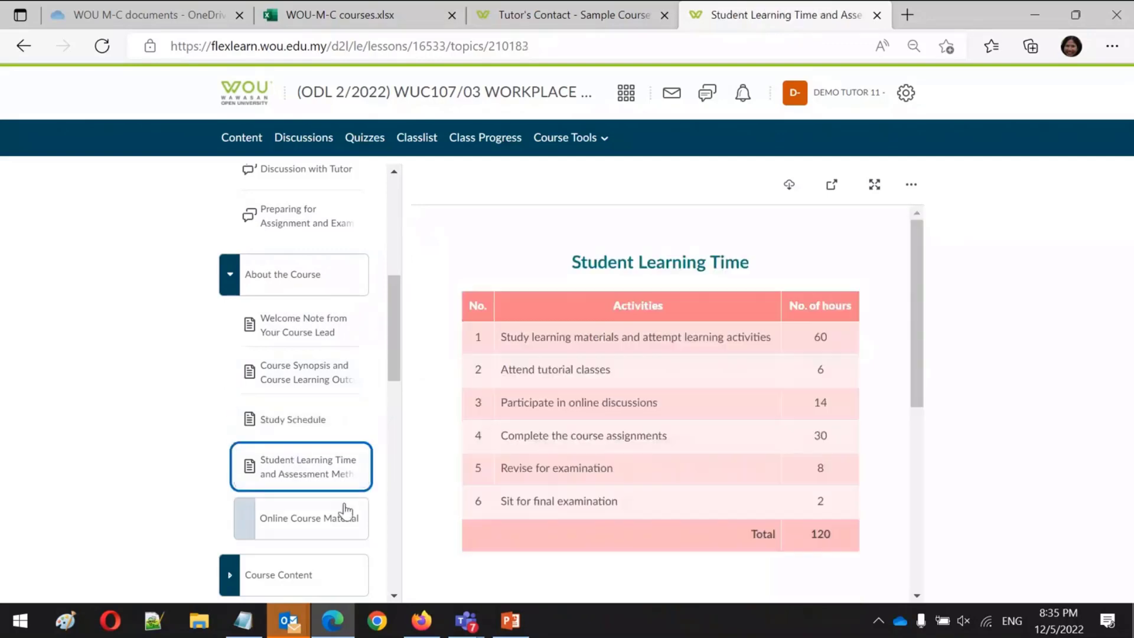
Expand Course Content and U1: Communication for Career Success, and view the unit introduction and 1.2: Improving Communication Skills
click(394, 595)
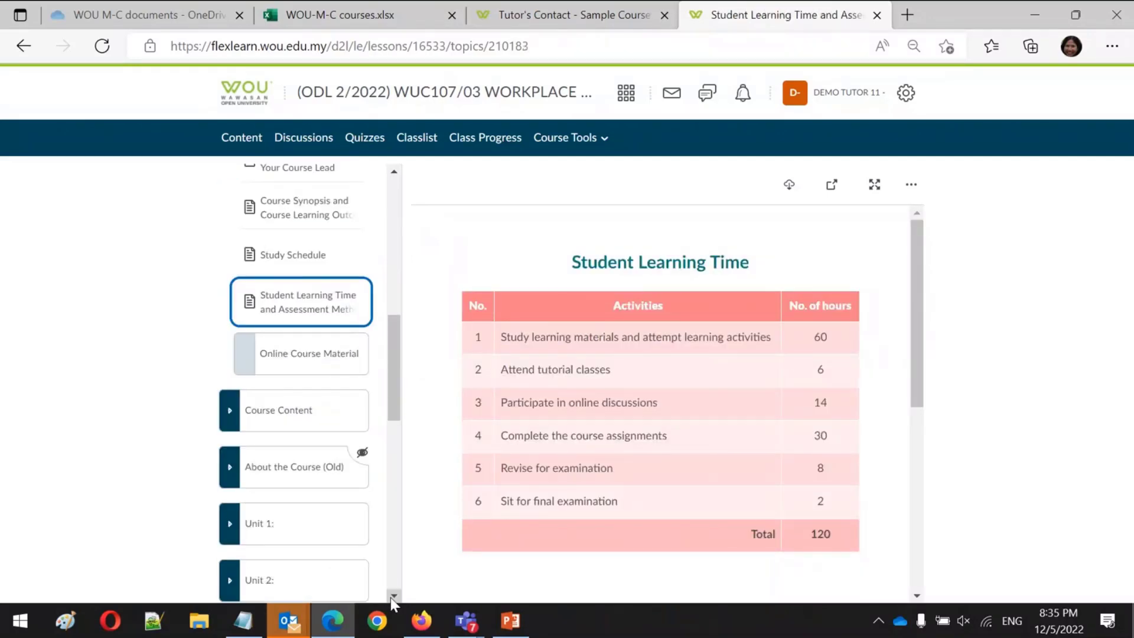
click(296, 411)
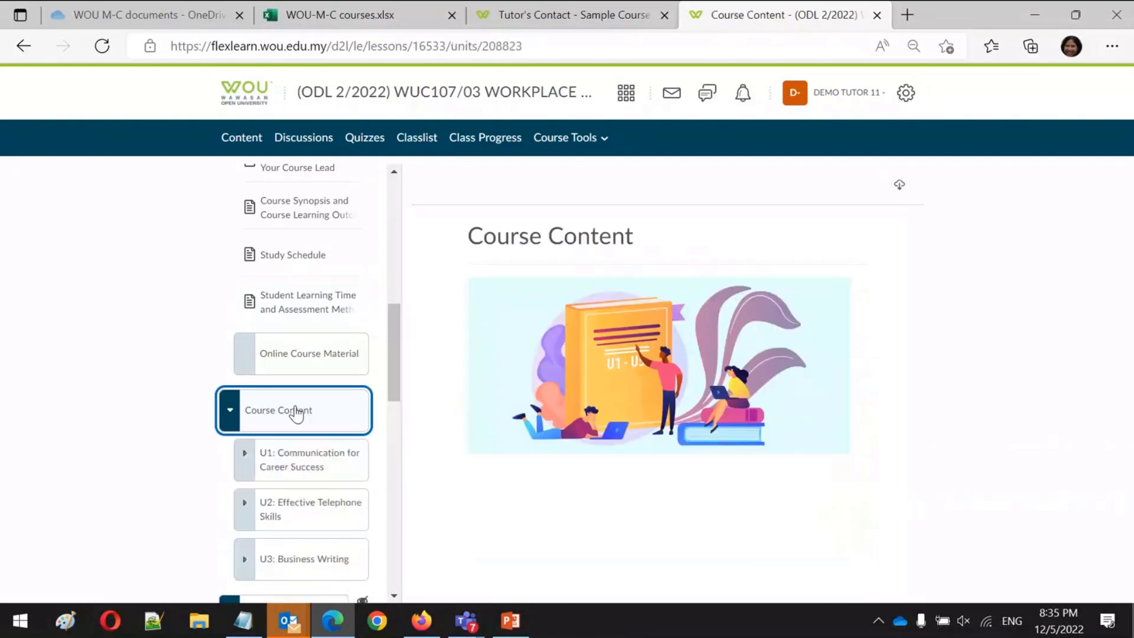
click(321, 461)
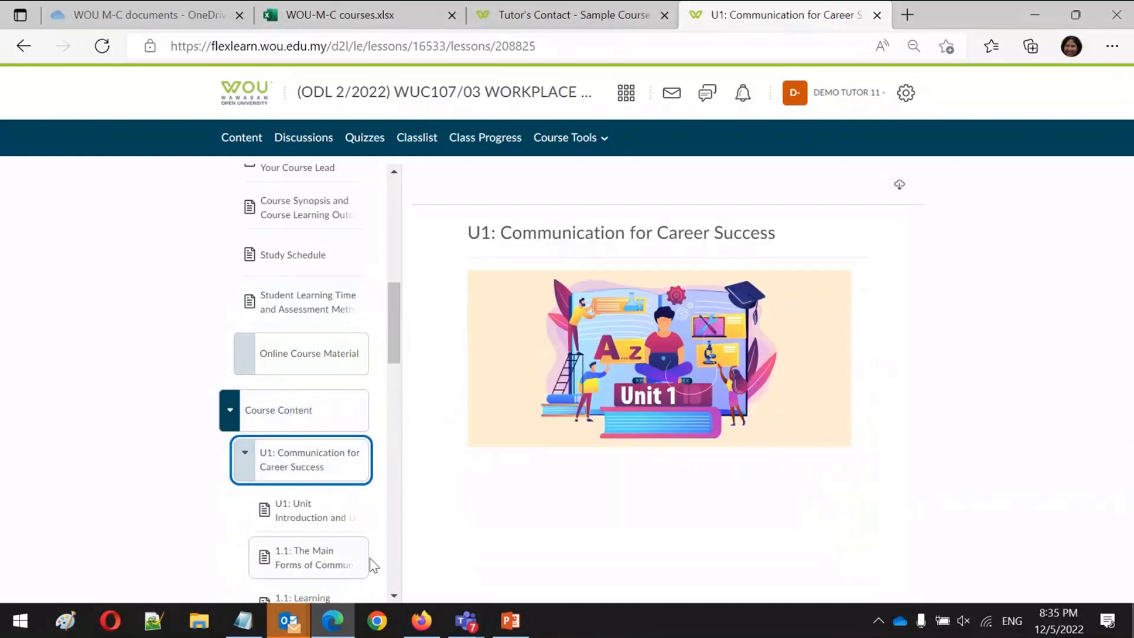
click(329, 514)
click(392, 597)
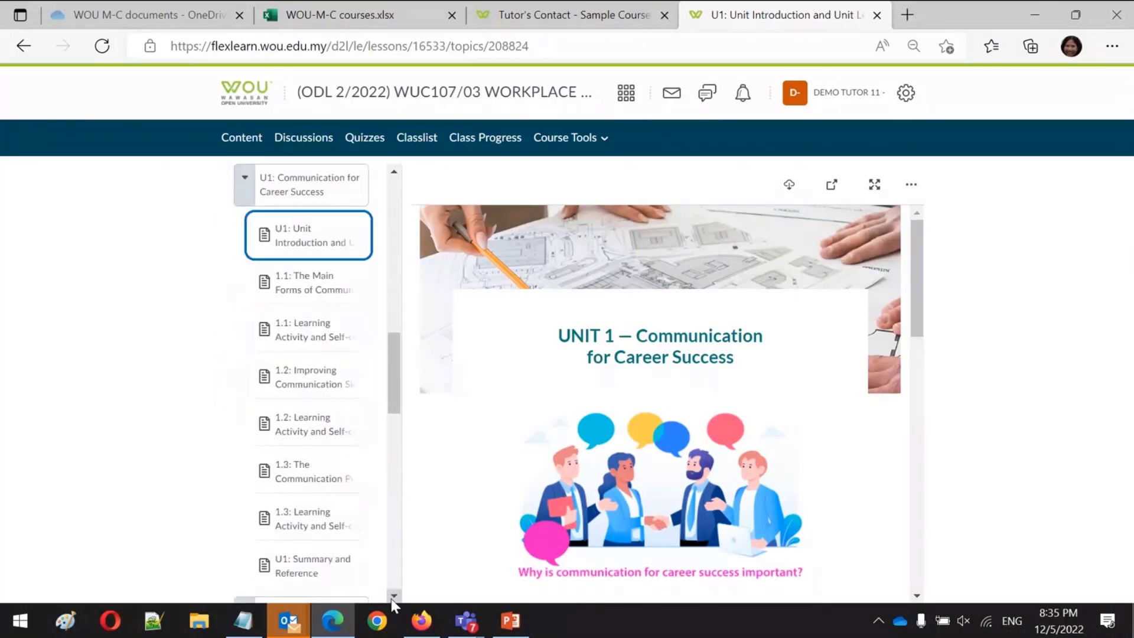
click(302, 372)
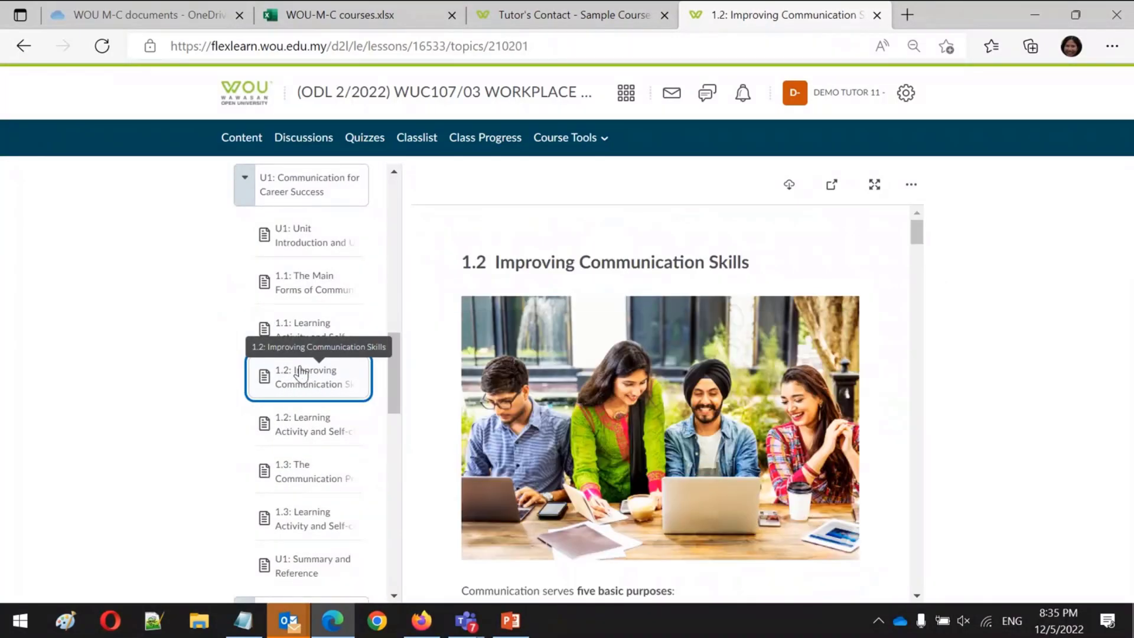
click(916, 496)
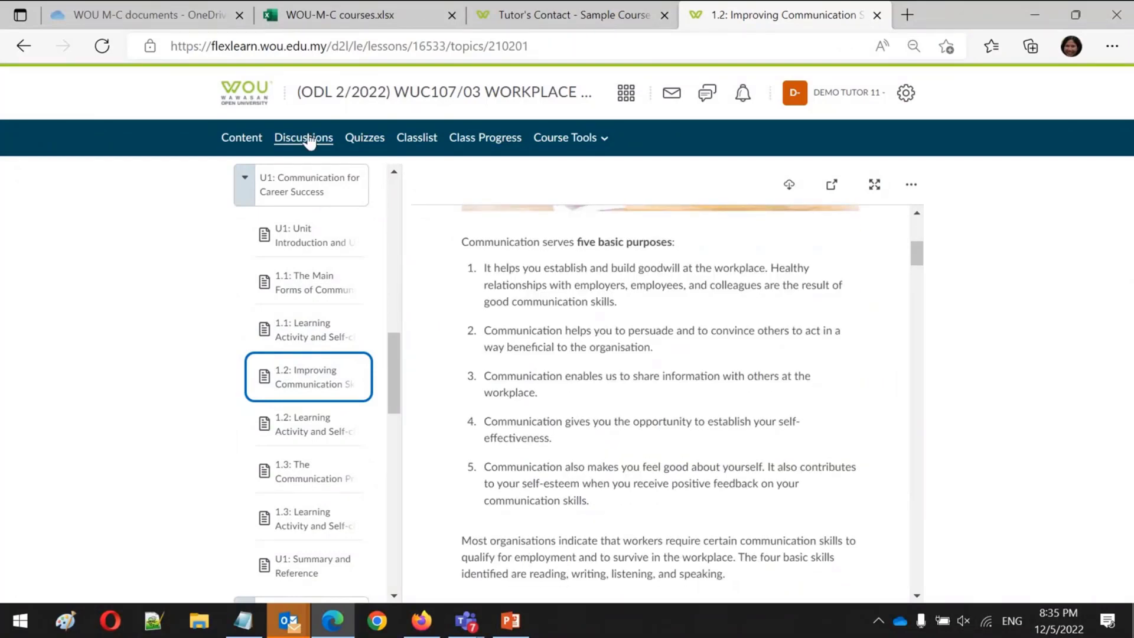
Open the Course Assessments unit, collapse it to see the units below, and expand it again
click(396, 498)
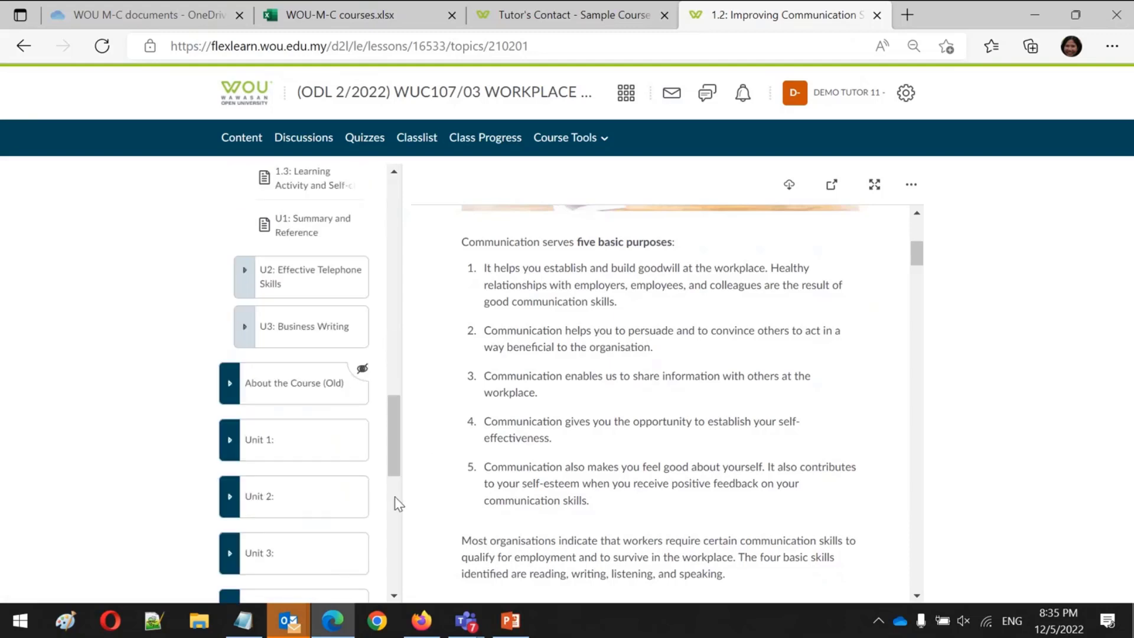
click(395, 498)
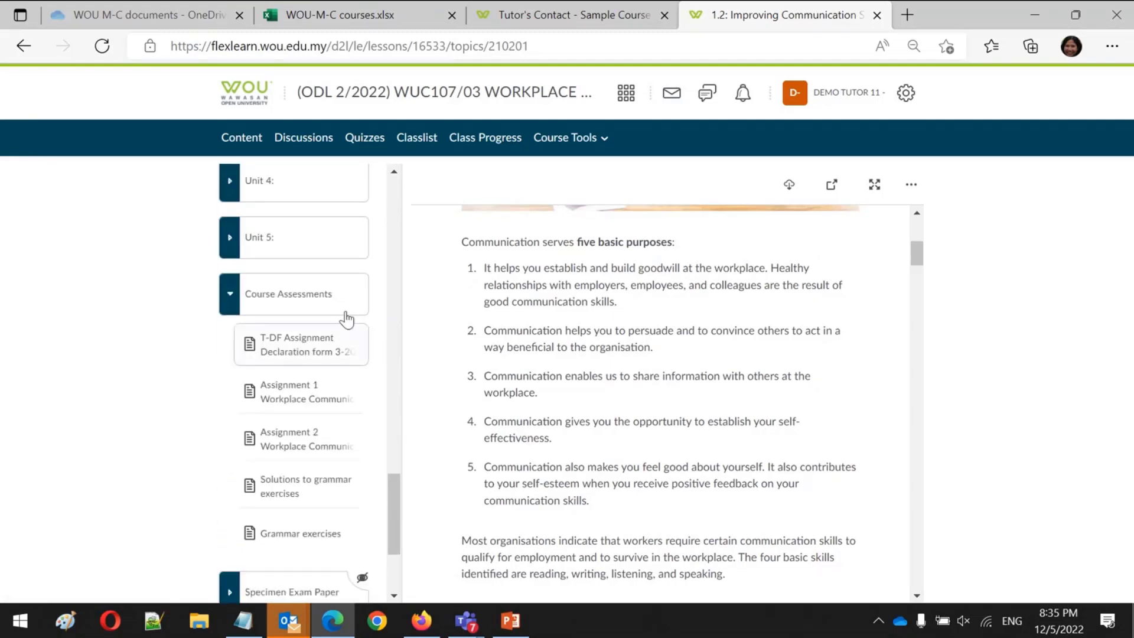
click(229, 296)
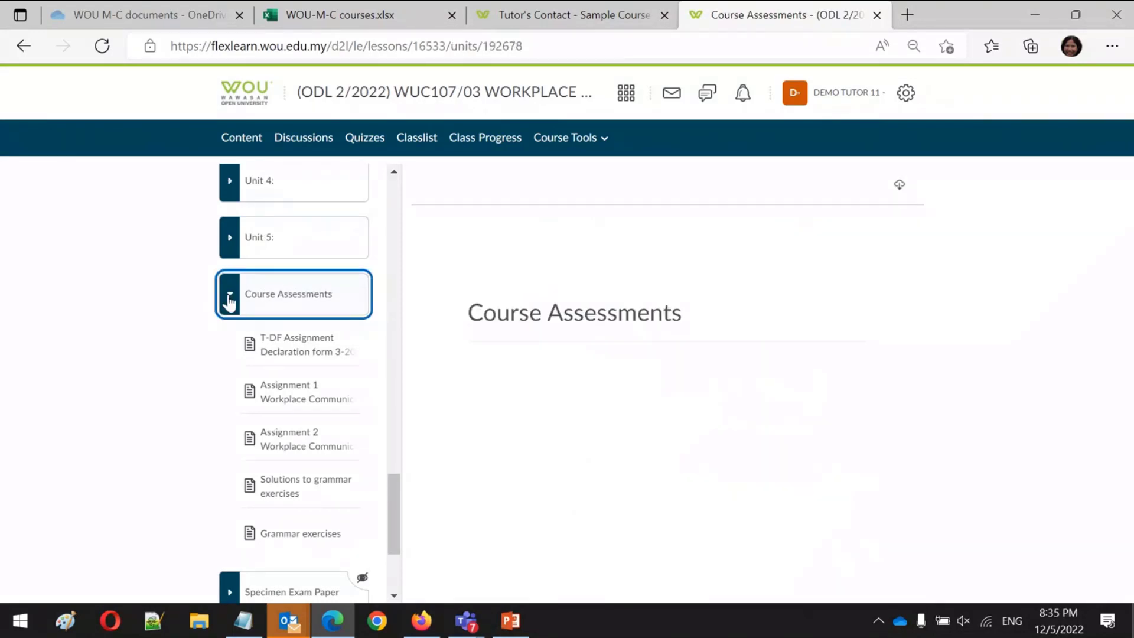
click(230, 302)
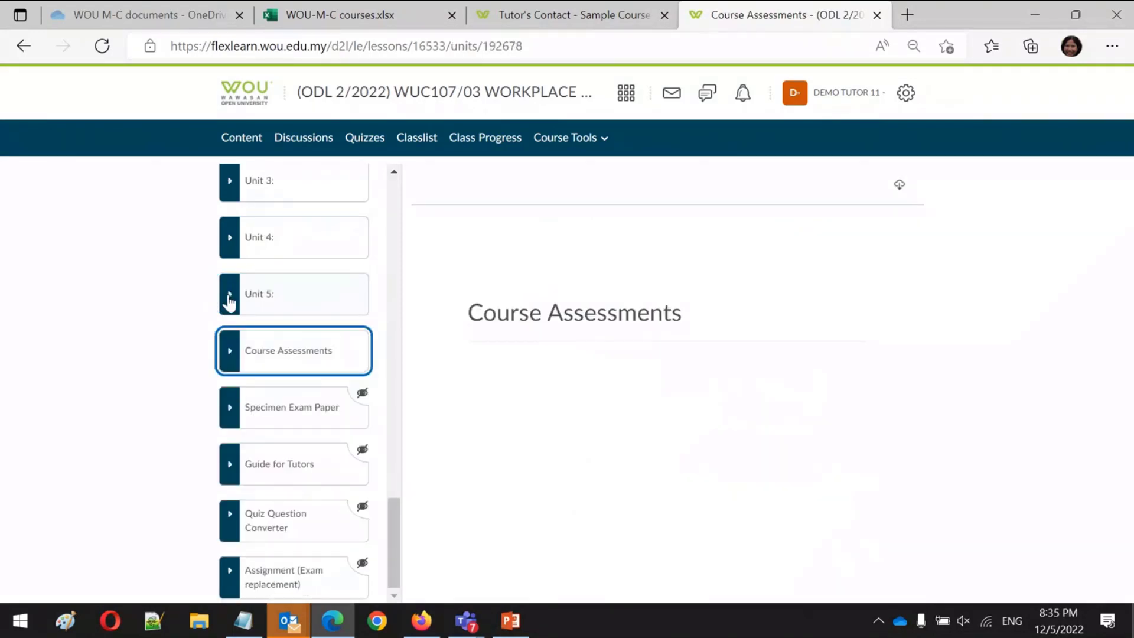
click(258, 366)
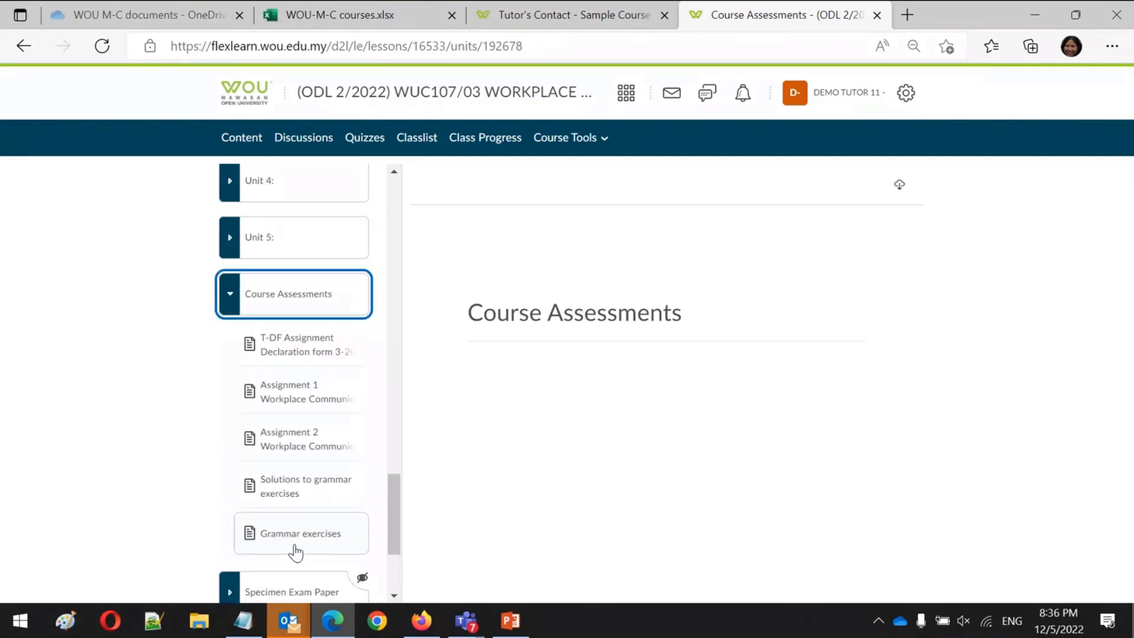
Open the Assignment 1 topic under Course Assessments, start its file download and cancel it
click(292, 408)
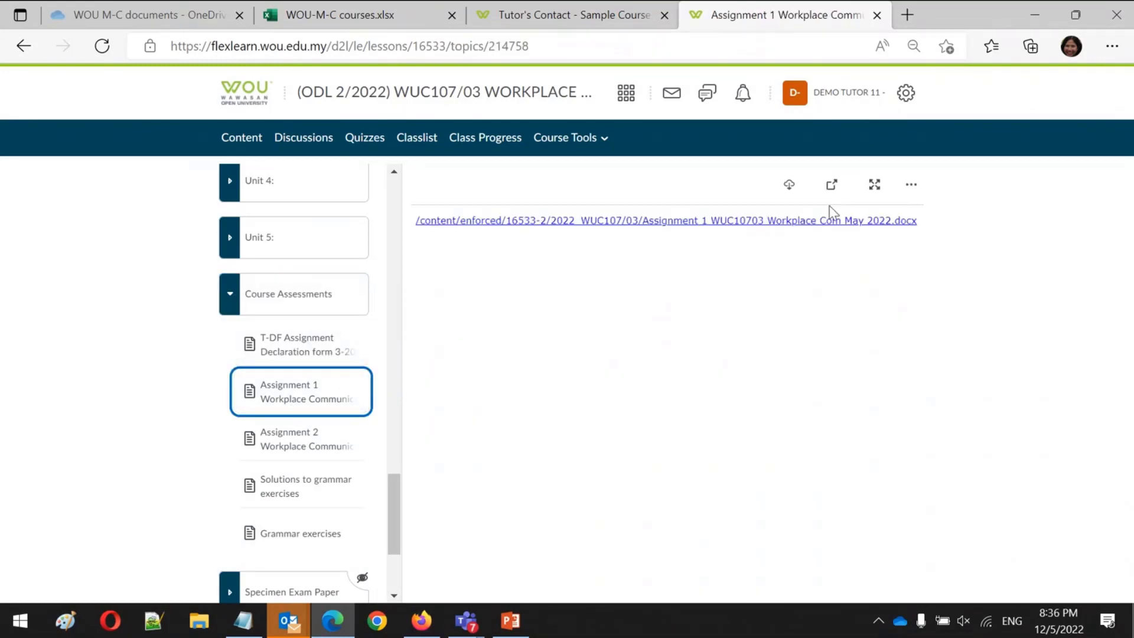
click(781, 194)
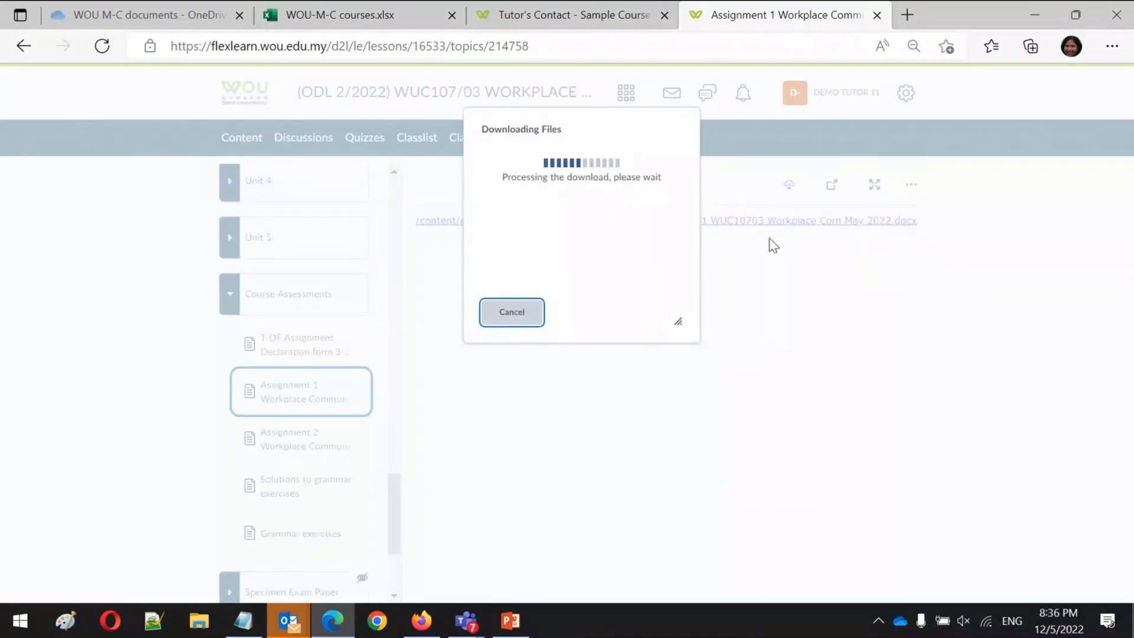
click(512, 315)
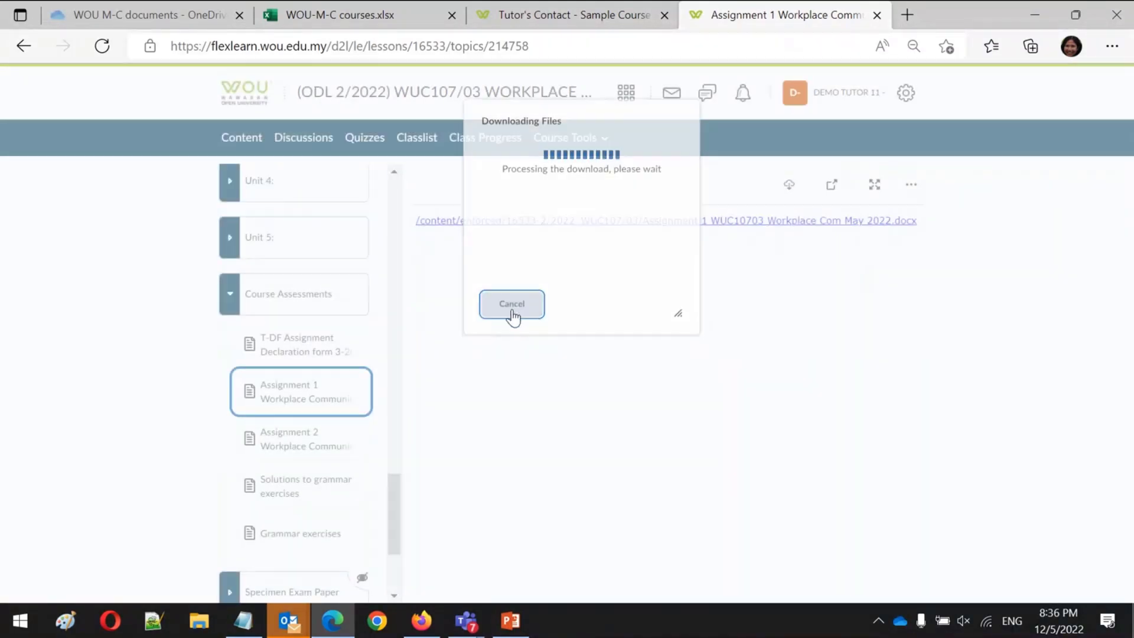
View the linked Assignment 1 Word document, and close it together with the blank tab it opened
click(656, 222)
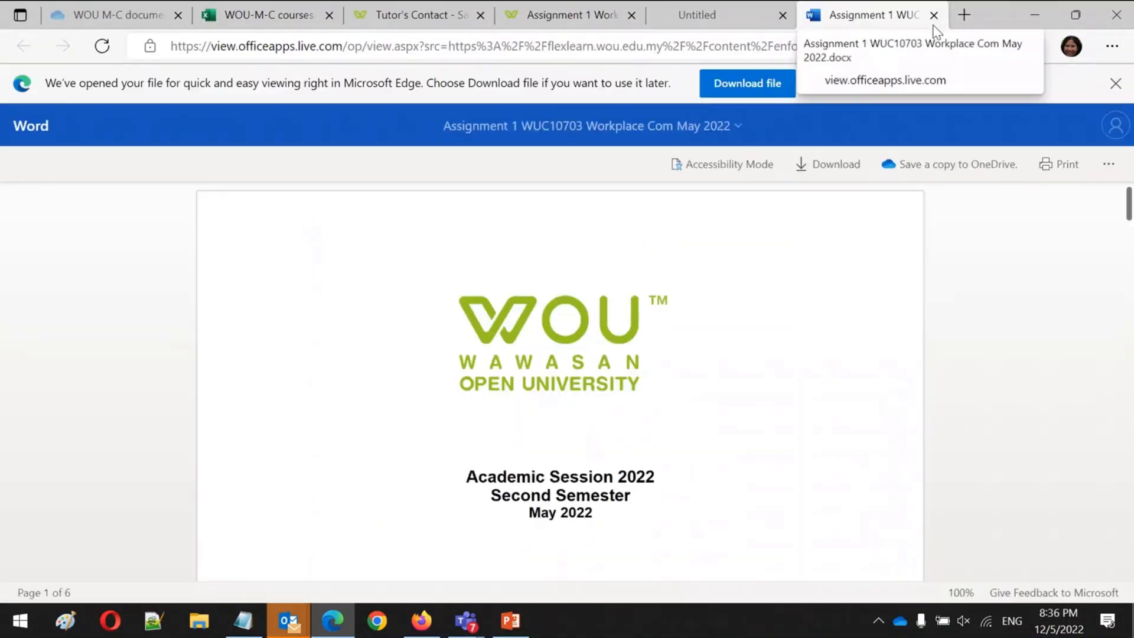
click(934, 15)
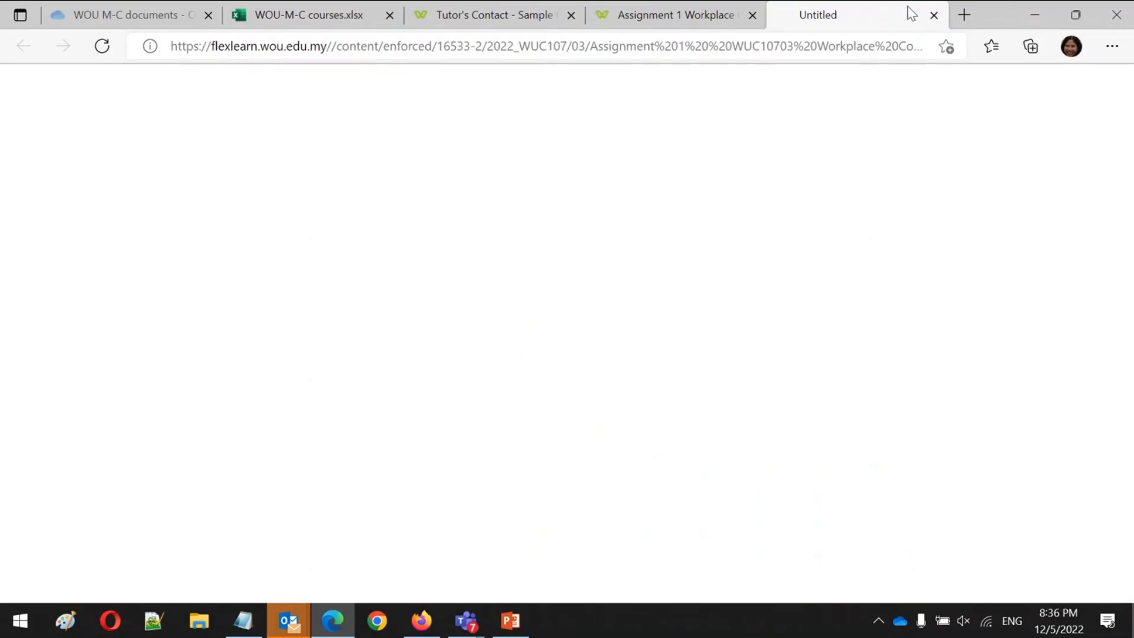
click(934, 16)
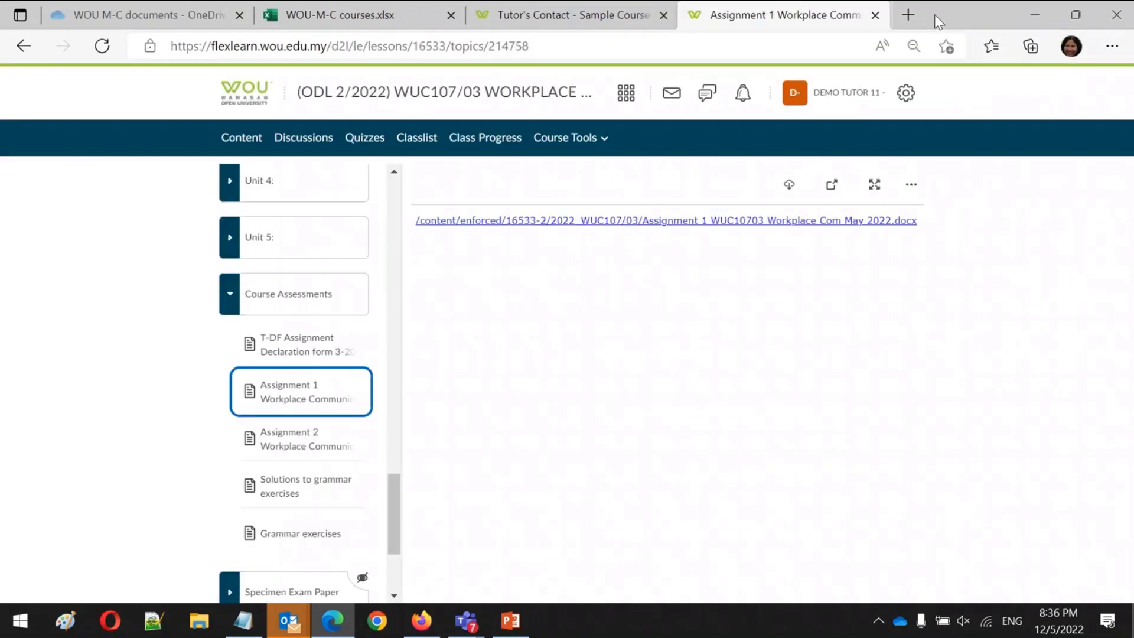
View the Grammar exercises topic, and expand Guide for Tutors to open the CLTutor Forum topic
click(301, 534)
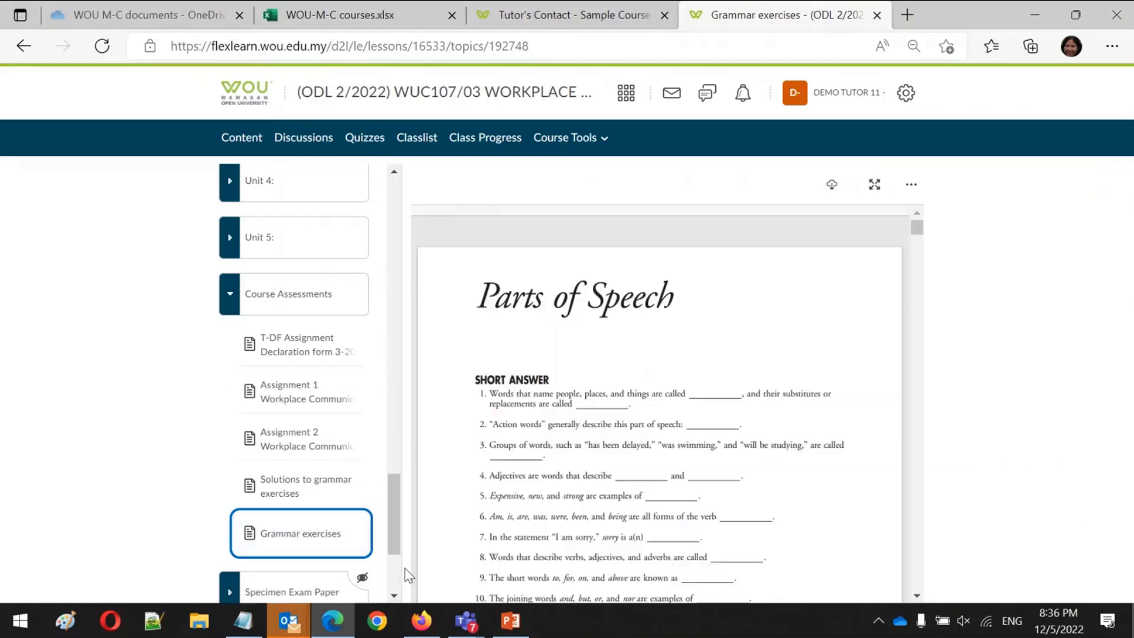
scroll(395, 588, down, 3)
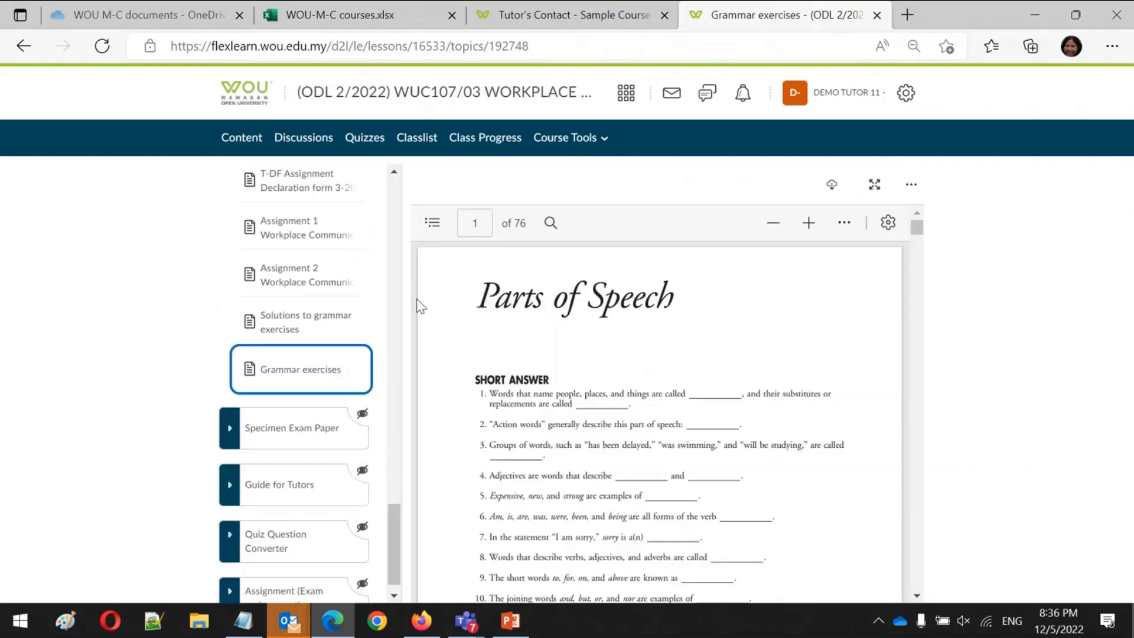
click(289, 499)
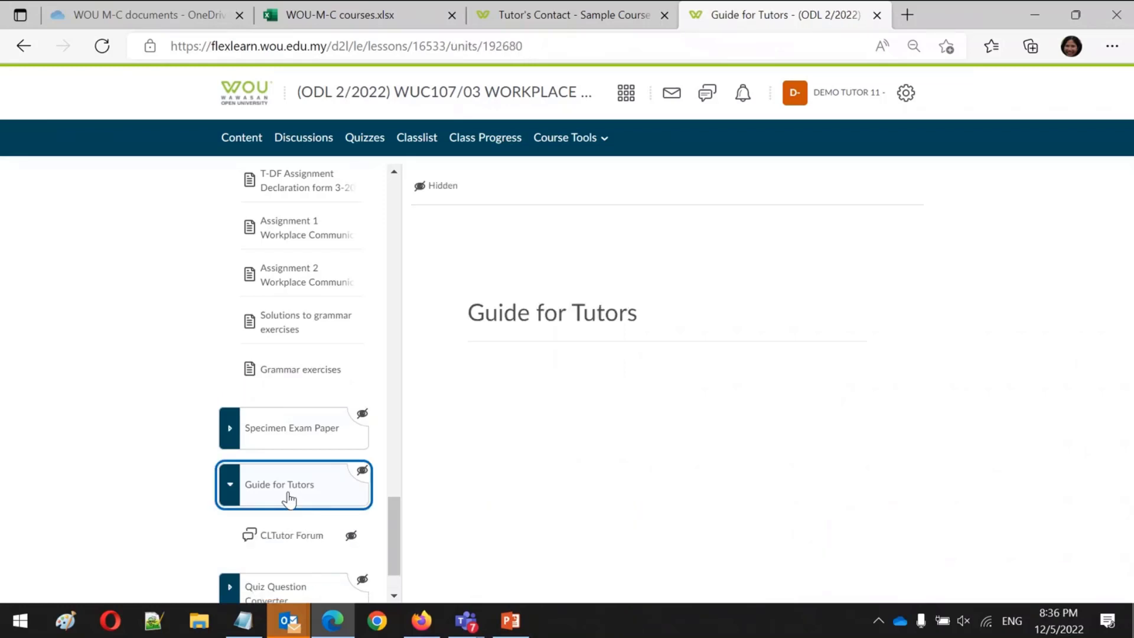
click(271, 543)
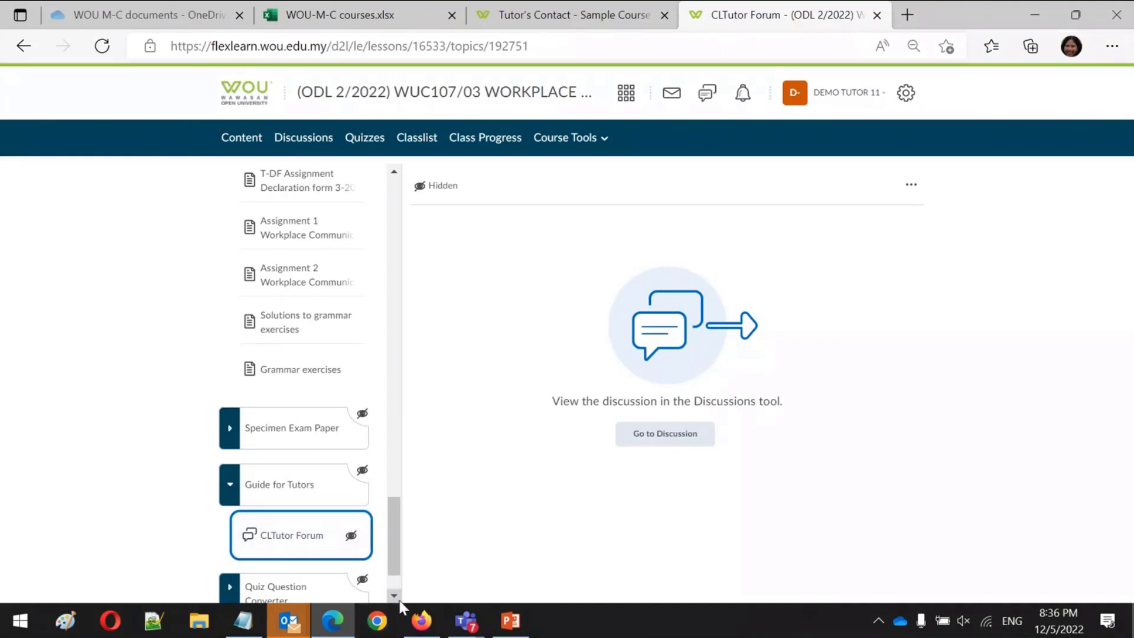
scroll(396, 597, down, 2)
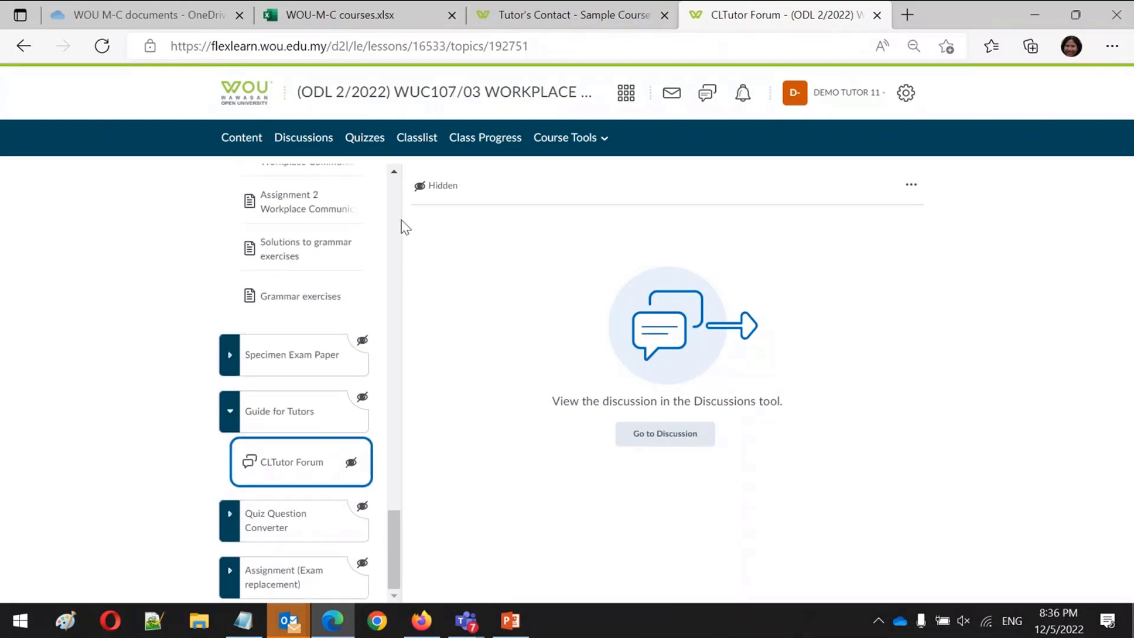
Open the course's Discussions list
scroll(401, 223, up, 15)
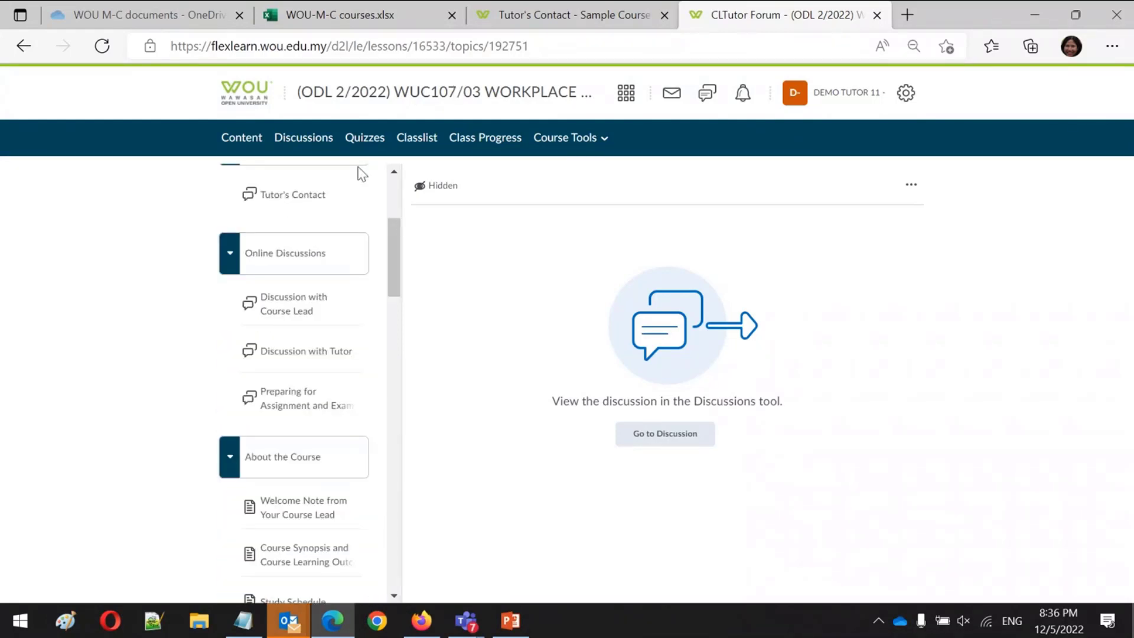
scroll(393, 195, up, 5)
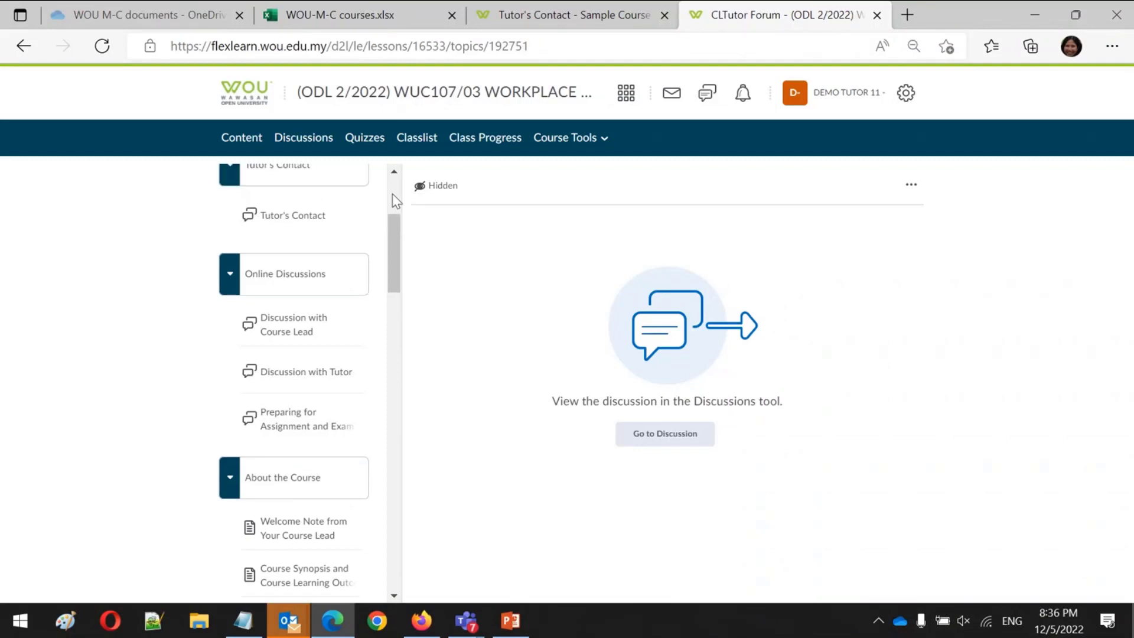
scroll(392, 194, up, 1)
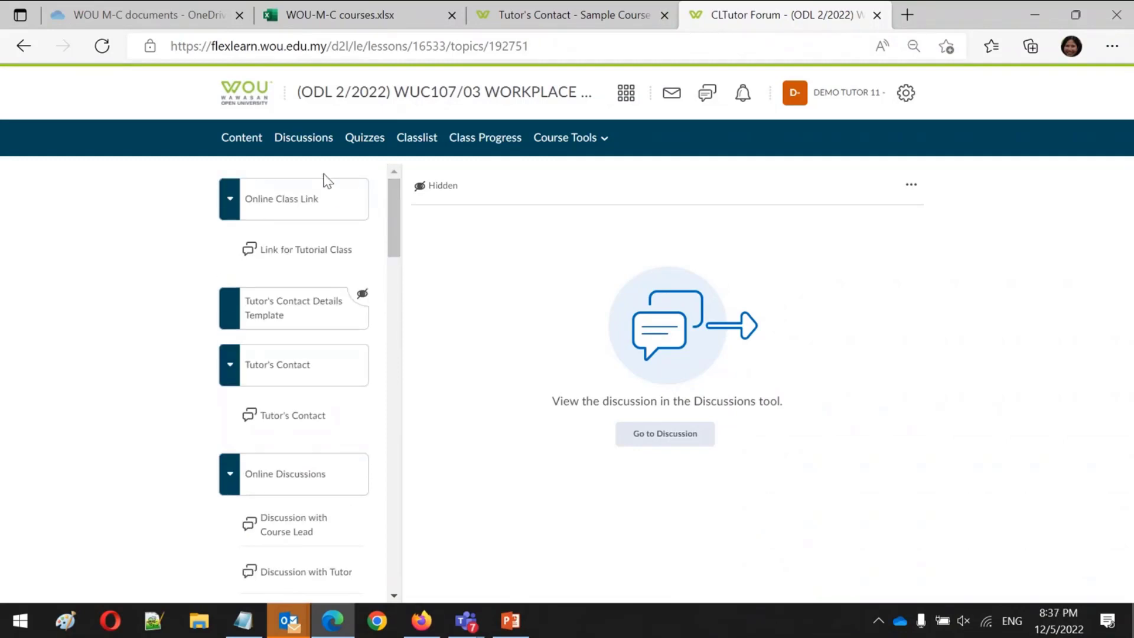
click(299, 145)
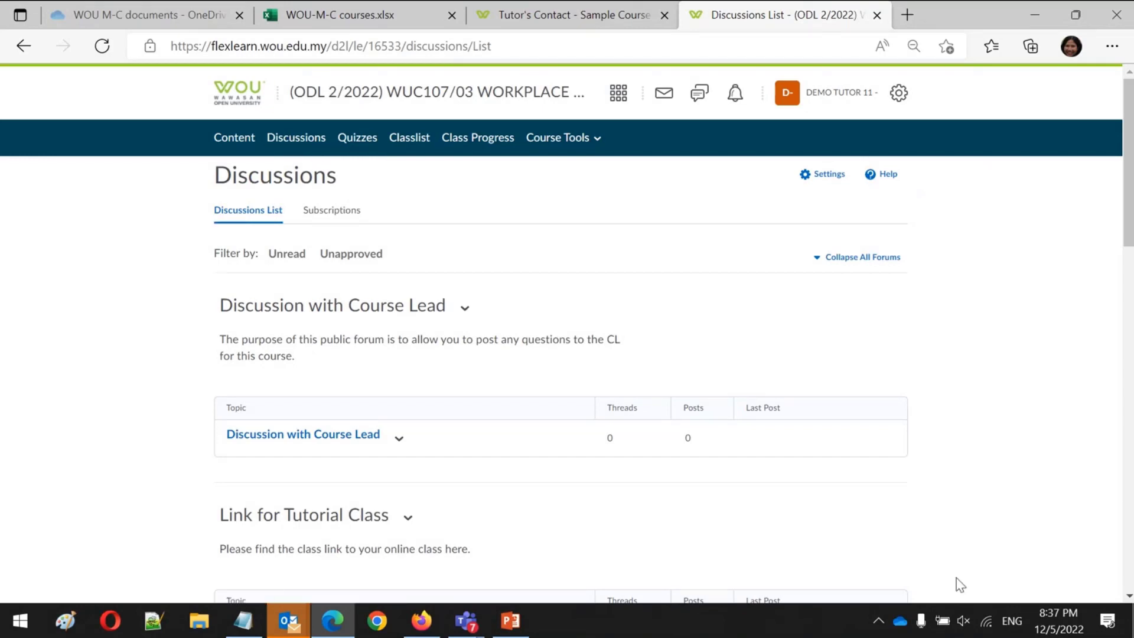
Examine the course's discussion forums, from Discussion with Course Lead down to CLTutor Forum, and their thread and post columns
scroll(1131, 604, down, 3)
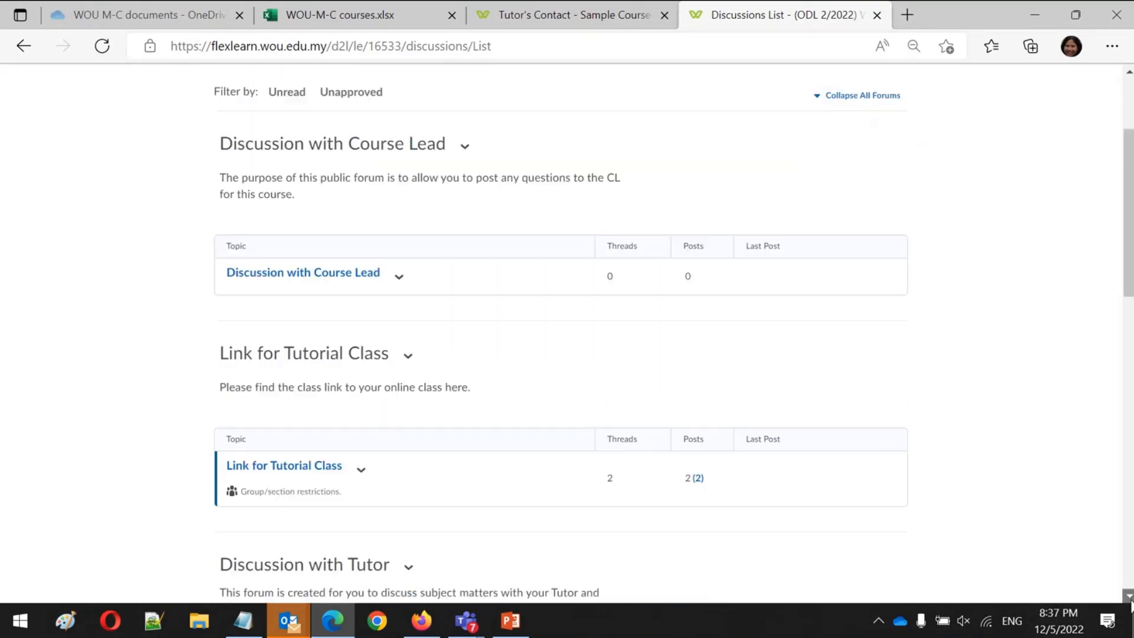
scroll(1131, 604, down, 1)
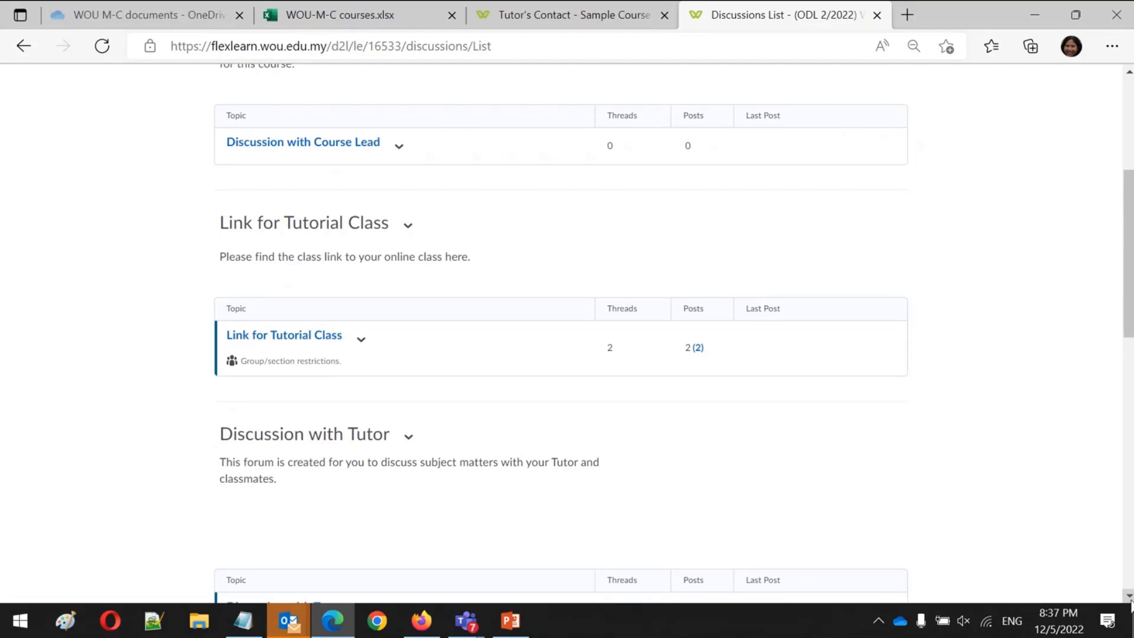
scroll(1130, 604, down, 12)
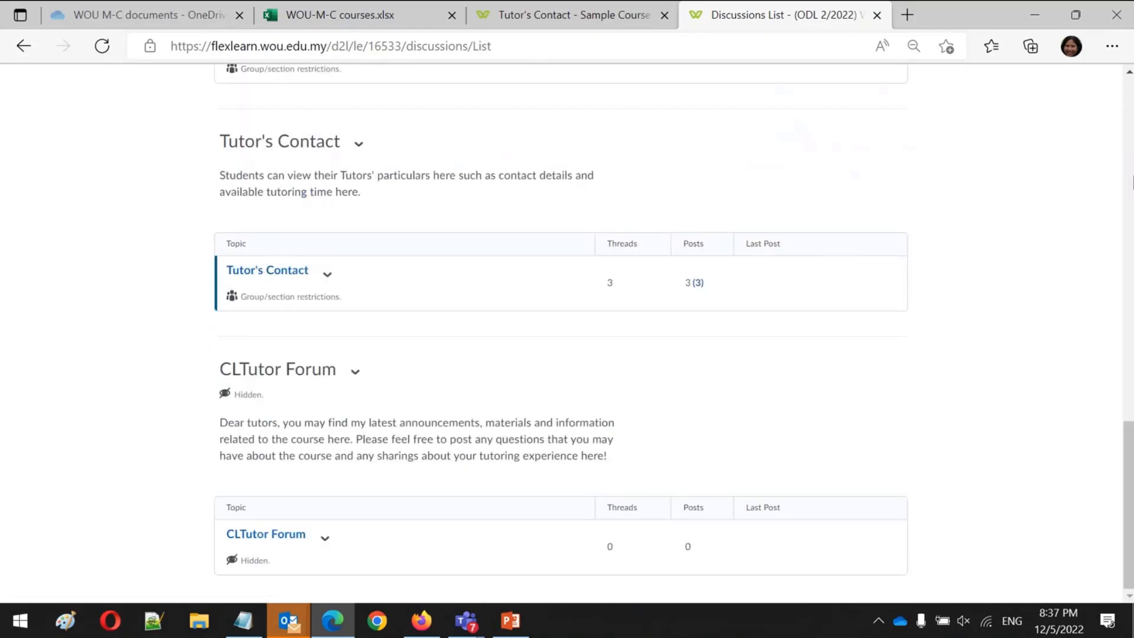
click(1129, 69)
scroll(1130, 77, up, 9)
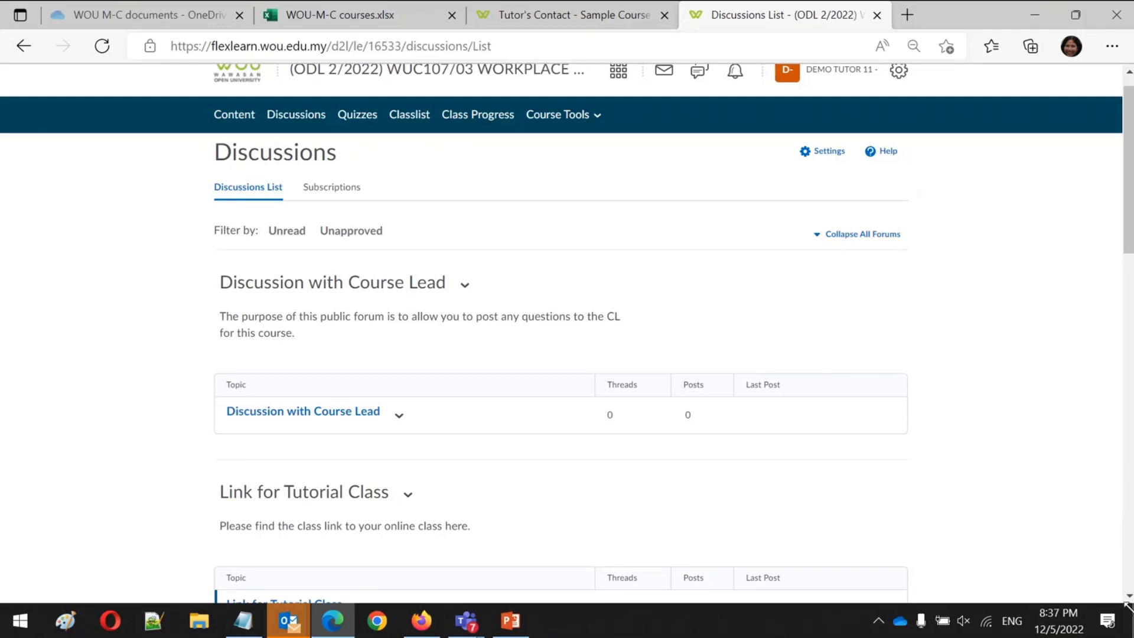
scroll(1128, 596, down, 5)
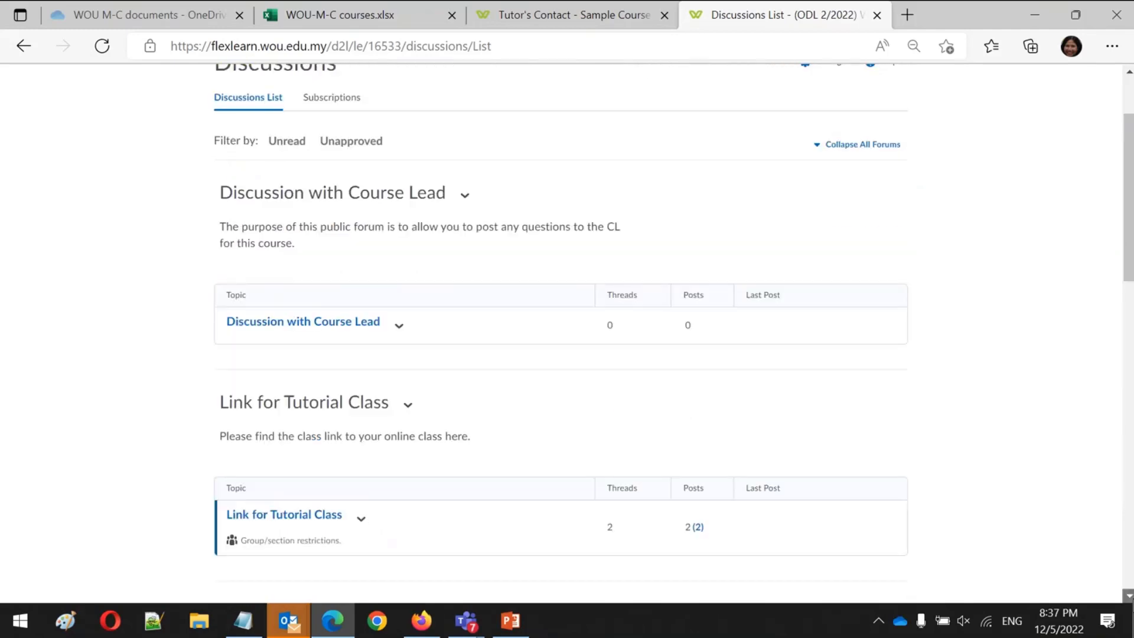
scroll(1130, 596, down, 1)
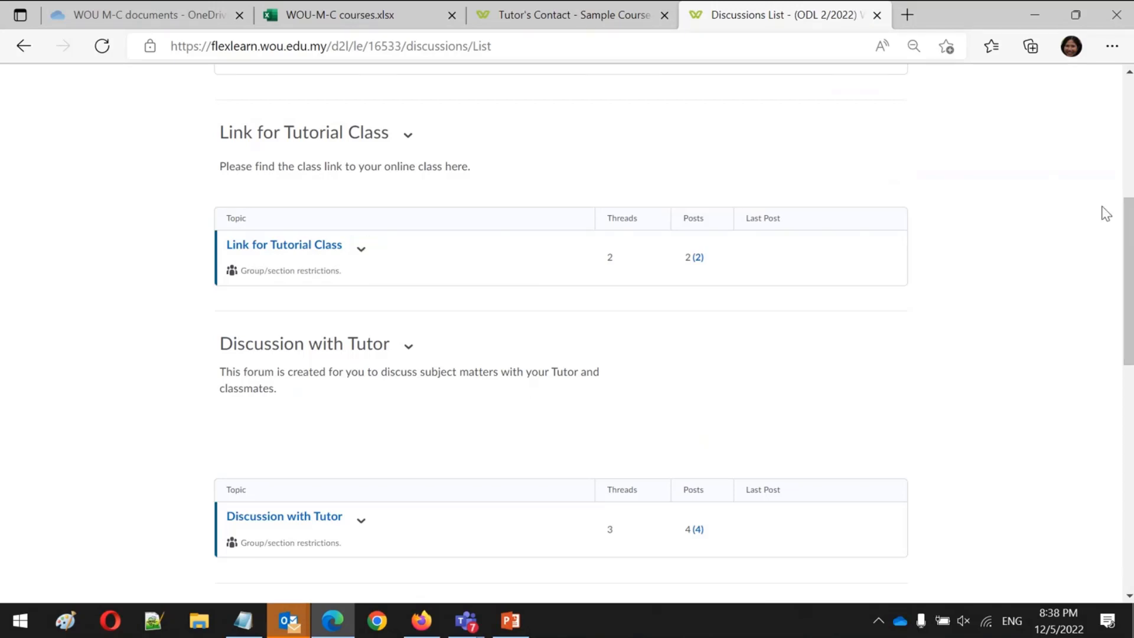
Open the Link for Tutorial Class topic, read its Hi all thread, and return to the topic's thread list
scroll(1127, 71, up, 3)
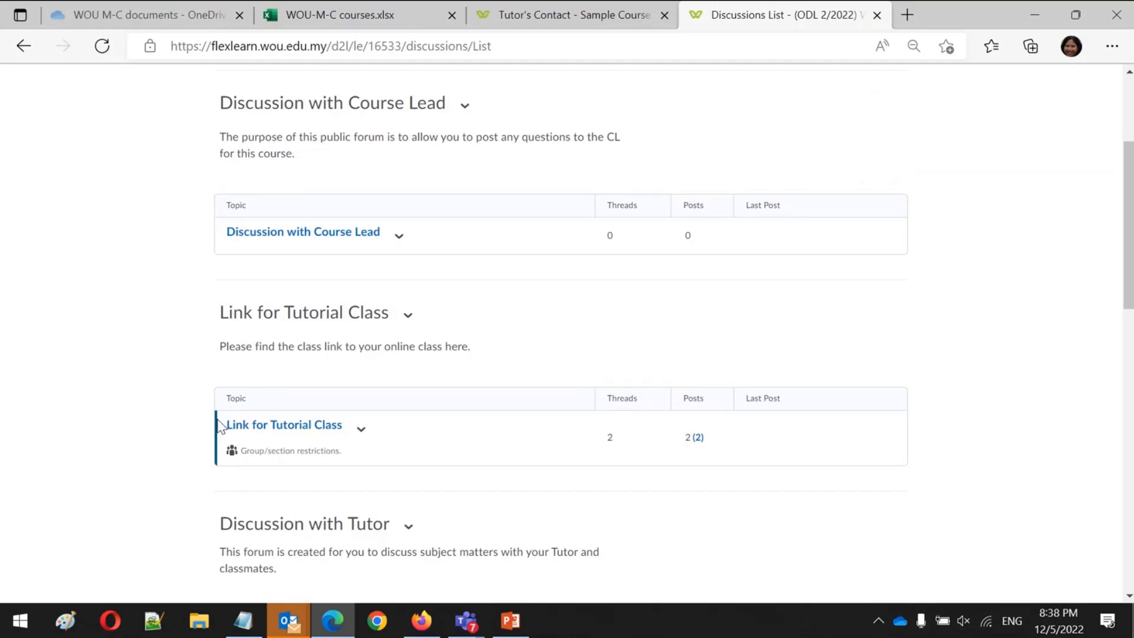
key(ctrl+plus)
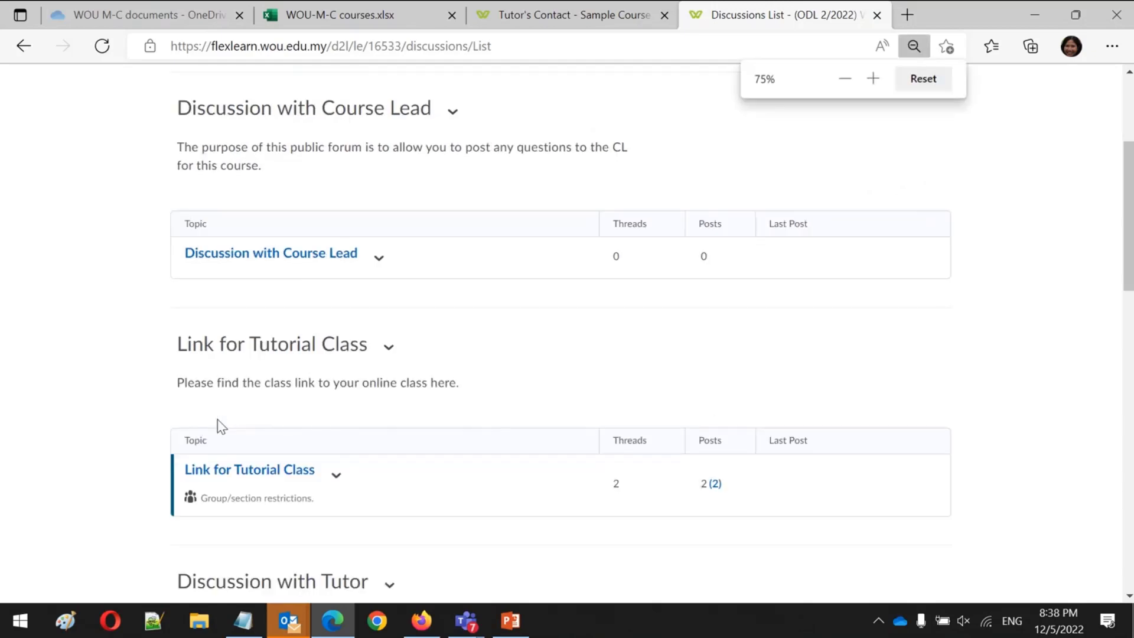
key(ctrl+plus)
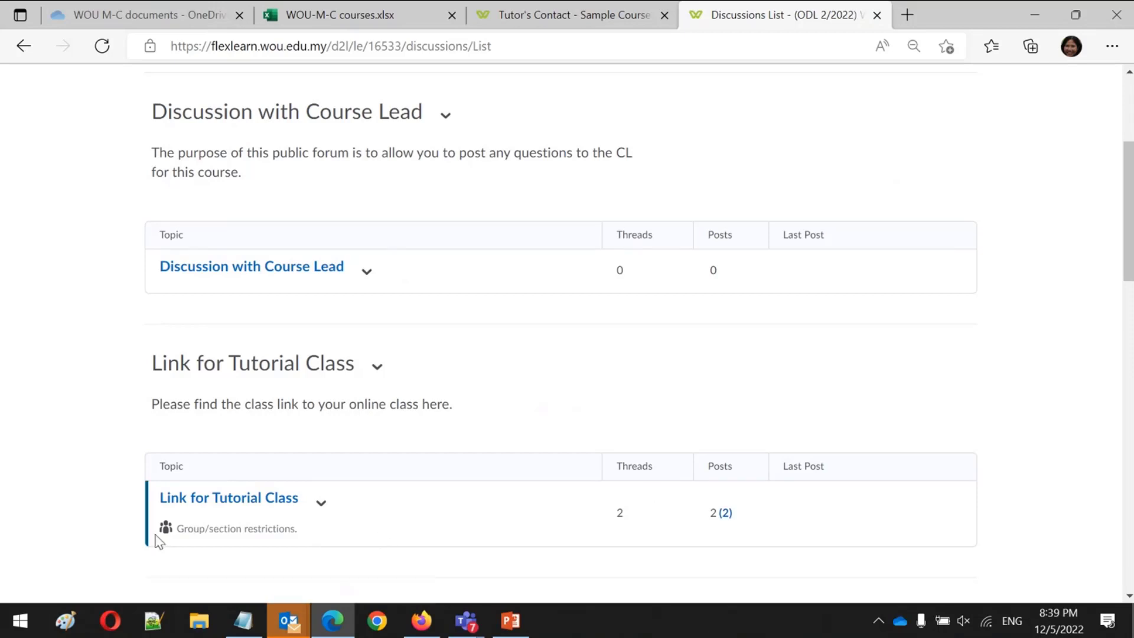
click(230, 504)
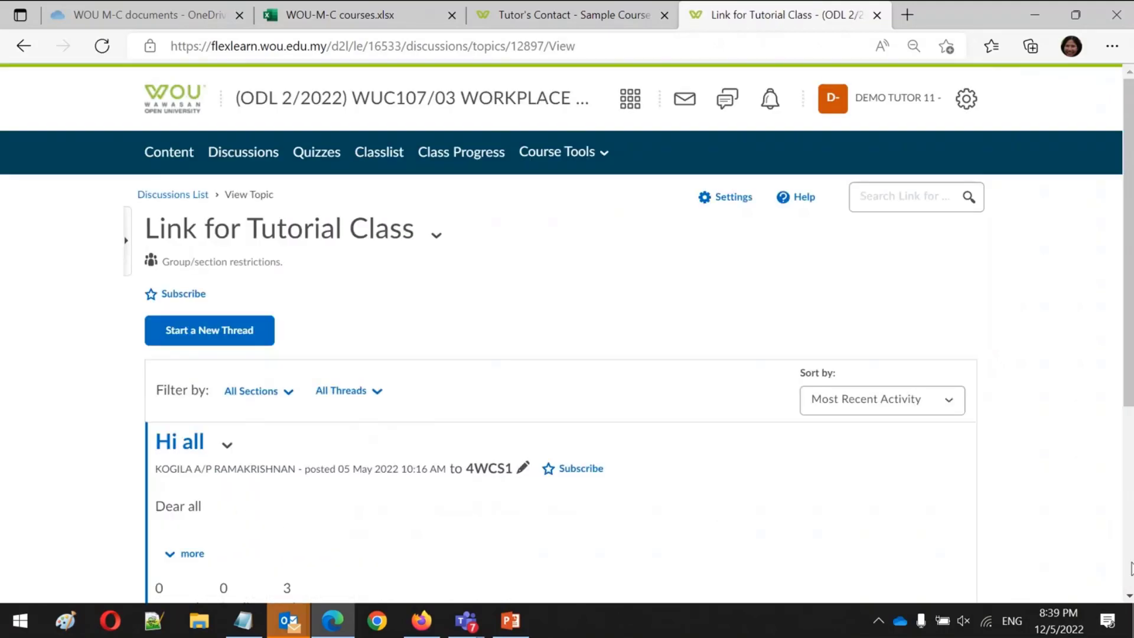
scroll(1130, 568, down, 5)
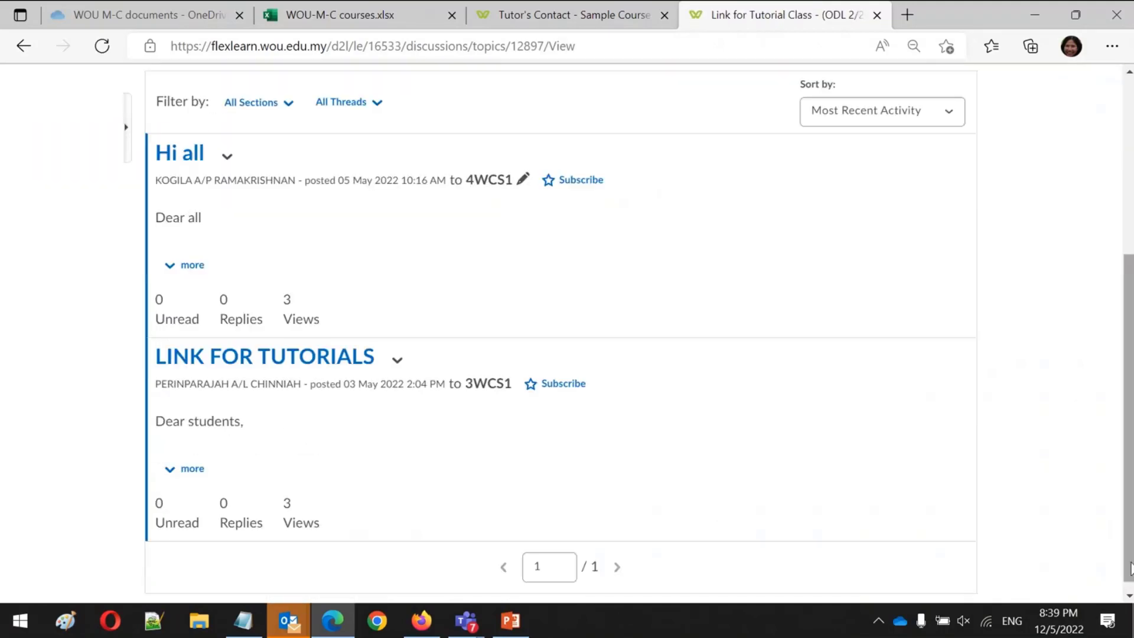
click(185, 144)
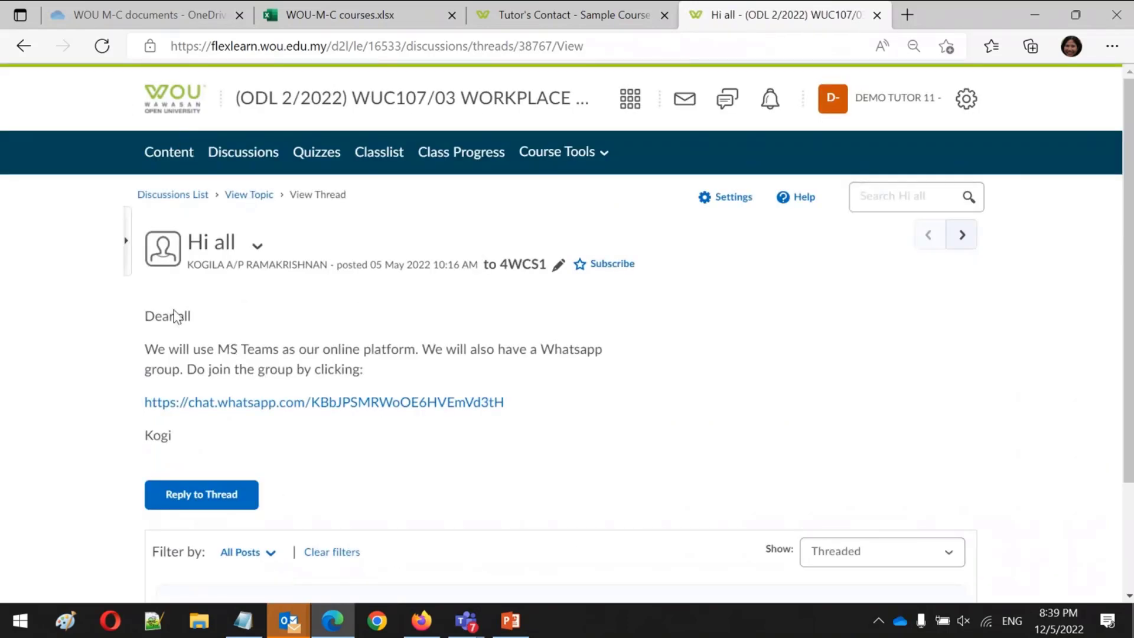
click(27, 52)
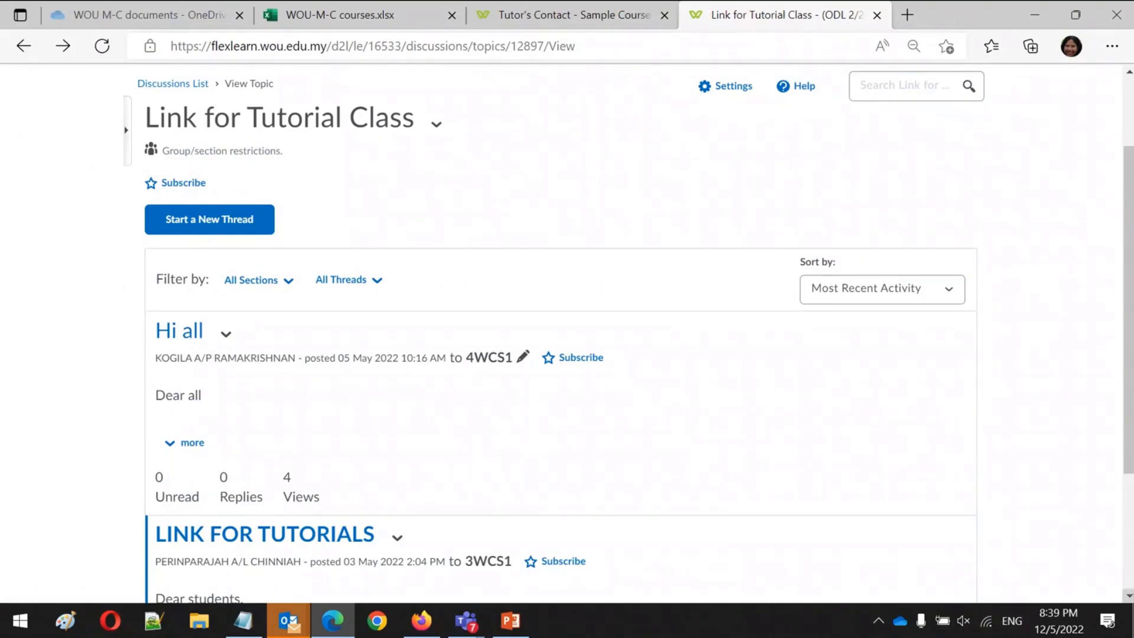
Read the LINK FOR TUTORIALS thread in full and go back to the topic's thread list
scroll(1128, 596, down, 1)
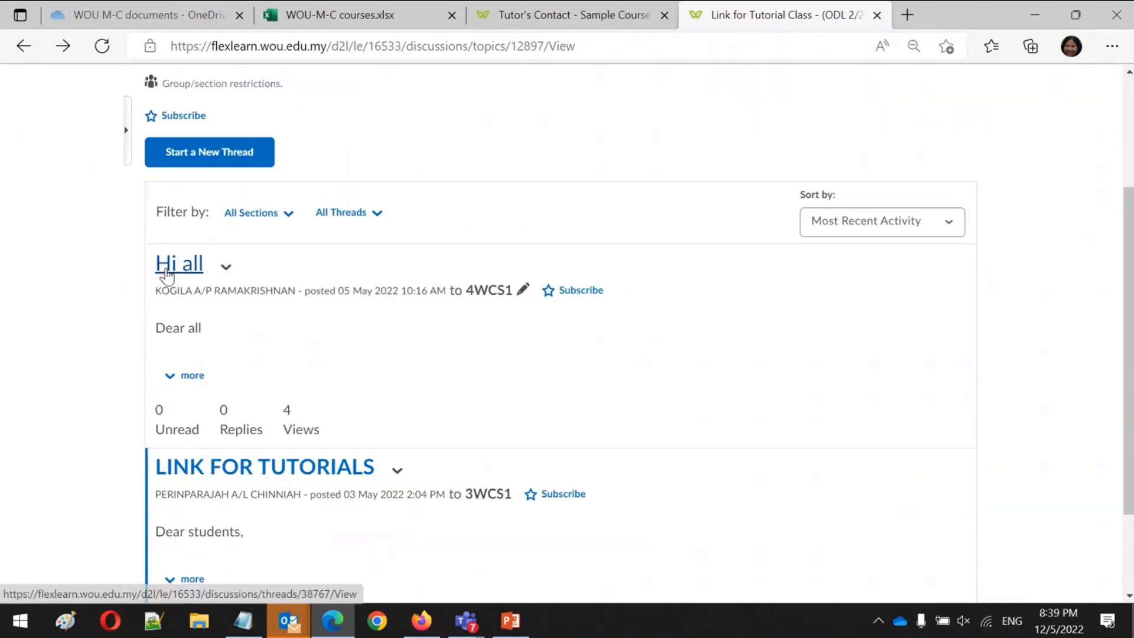
click(242, 475)
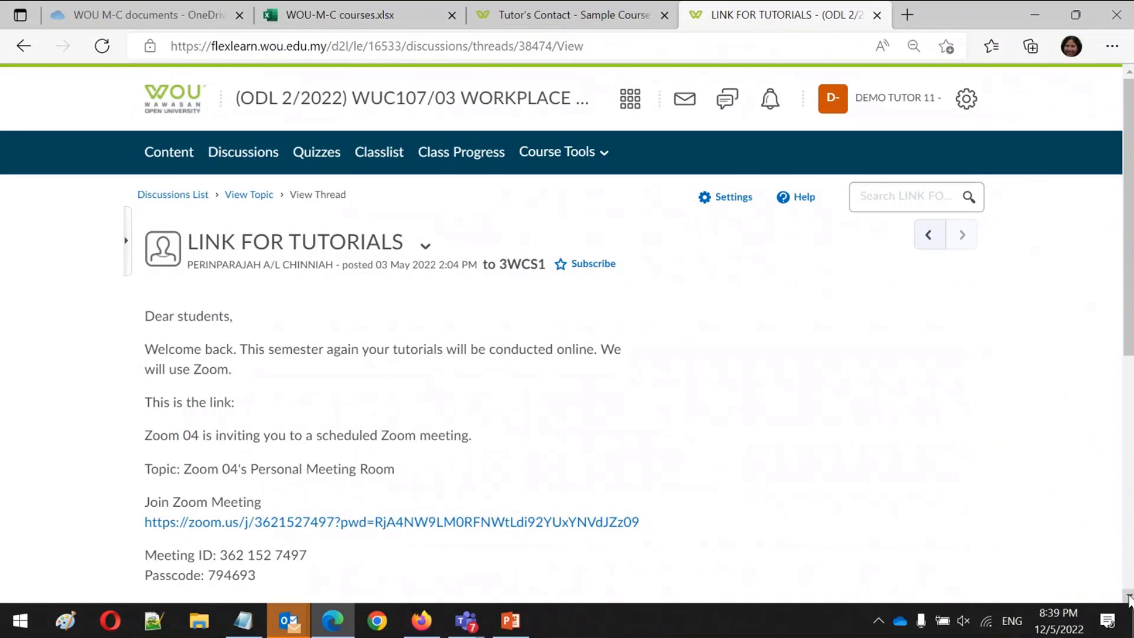
scroll(1128, 597, down, 5)
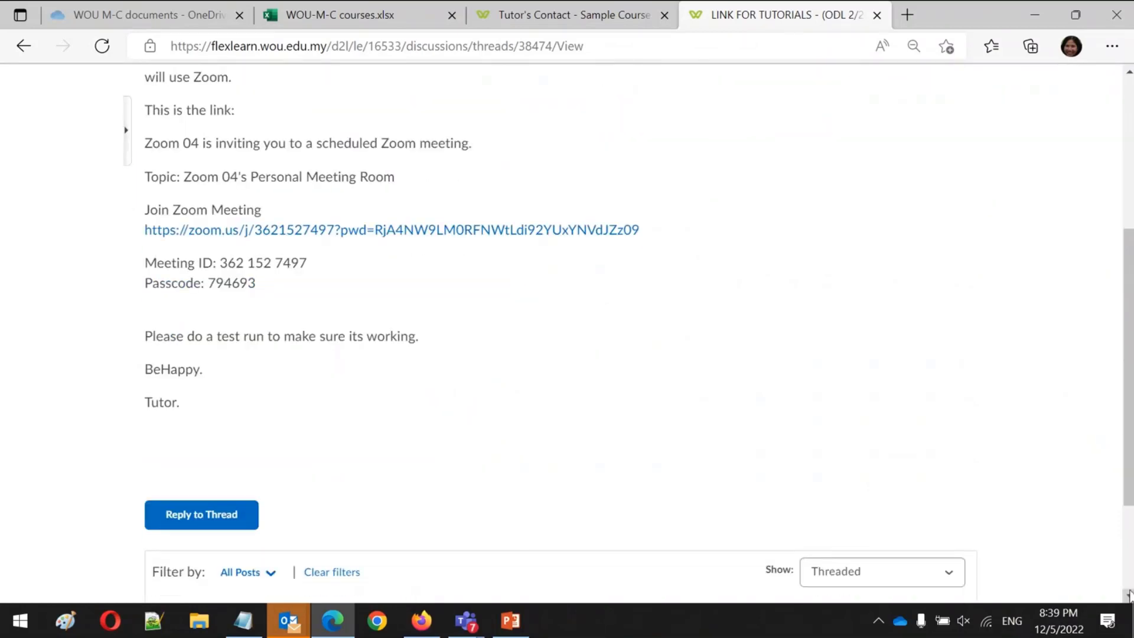
scroll(1095, 391, up, 5)
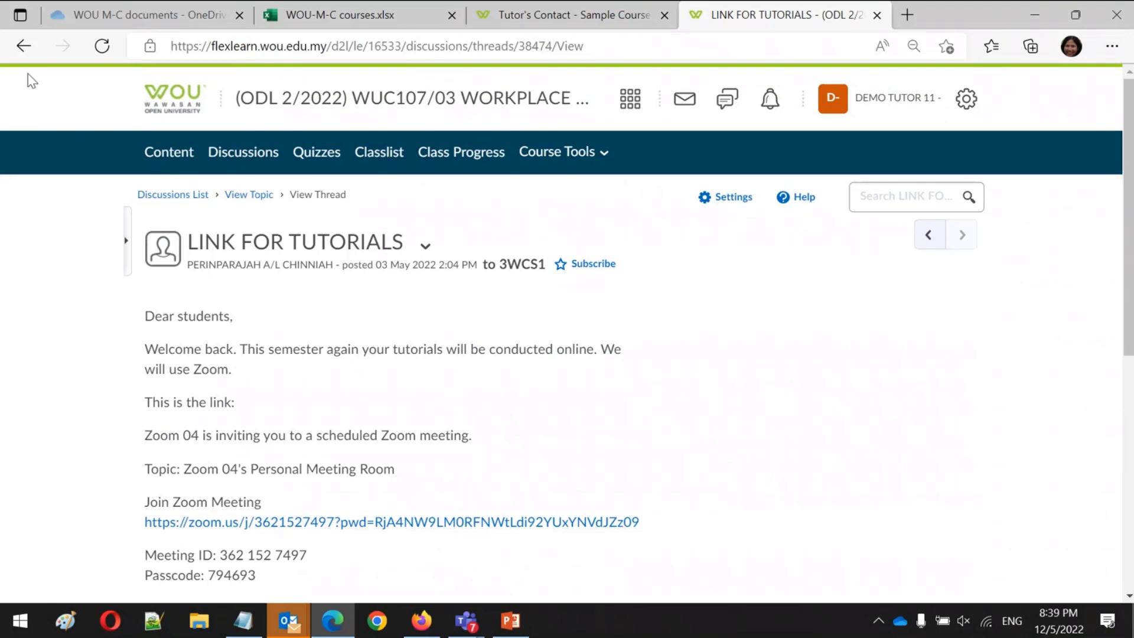
click(30, 49)
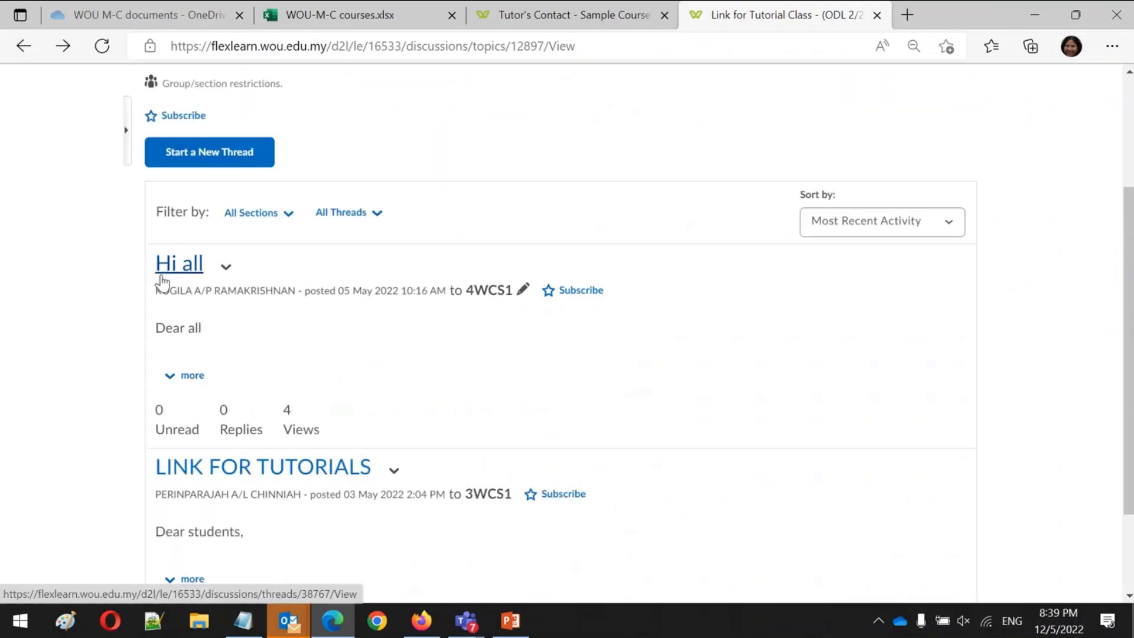
Open the Hi all thread, start a reply to it, and return to the Link for Tutorial Class topic without posting
click(188, 377)
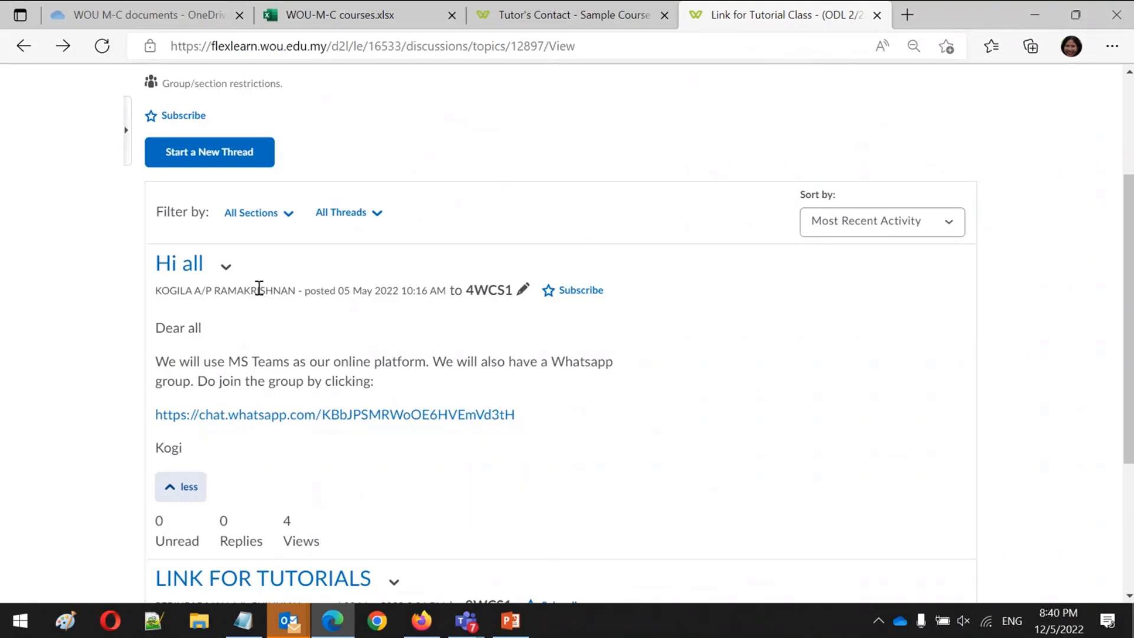
click(174, 264)
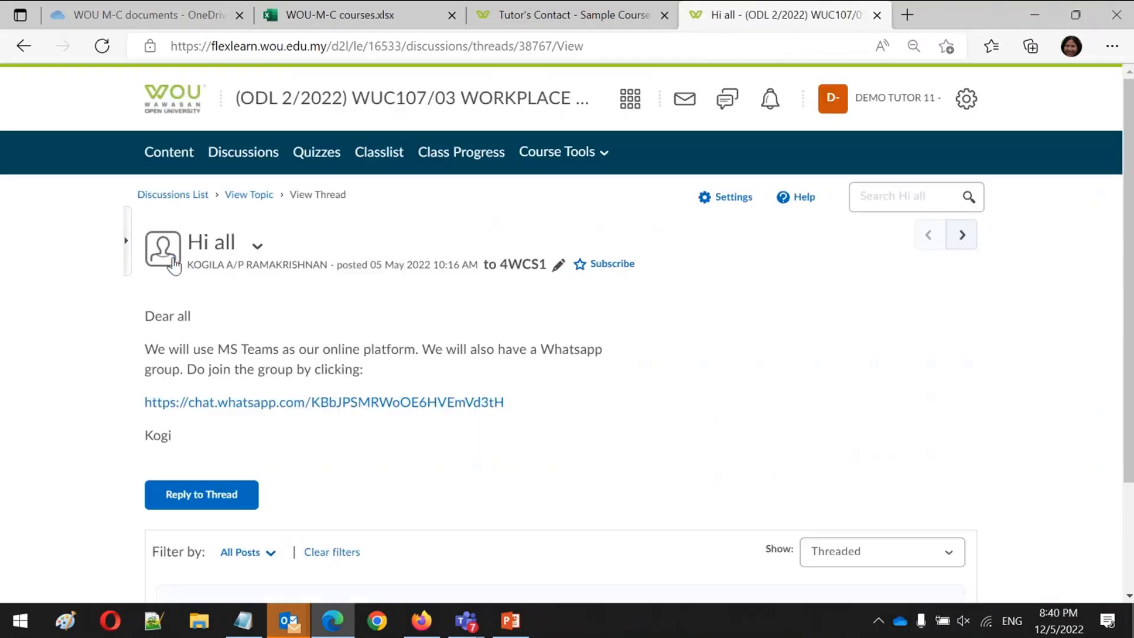
click(236, 495)
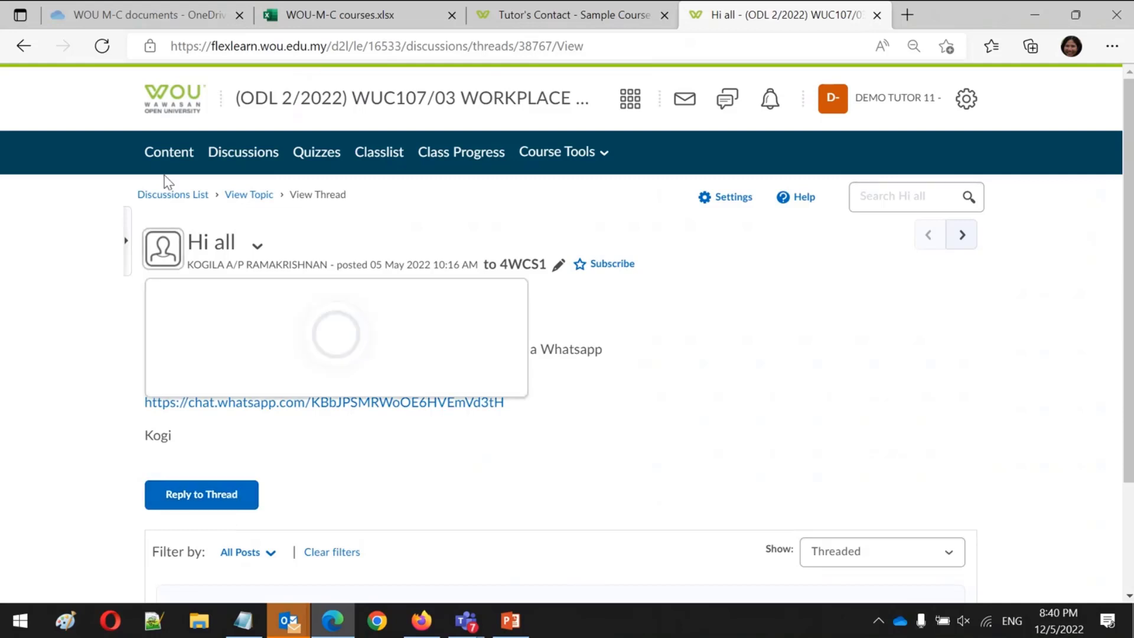
click(205, 494)
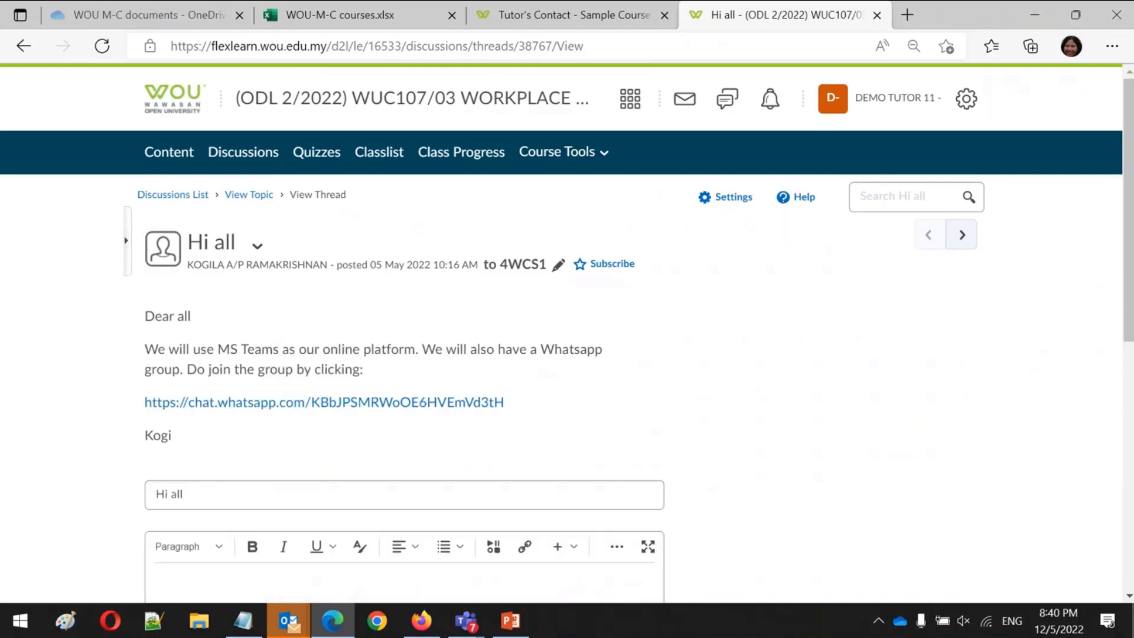
click(242, 197)
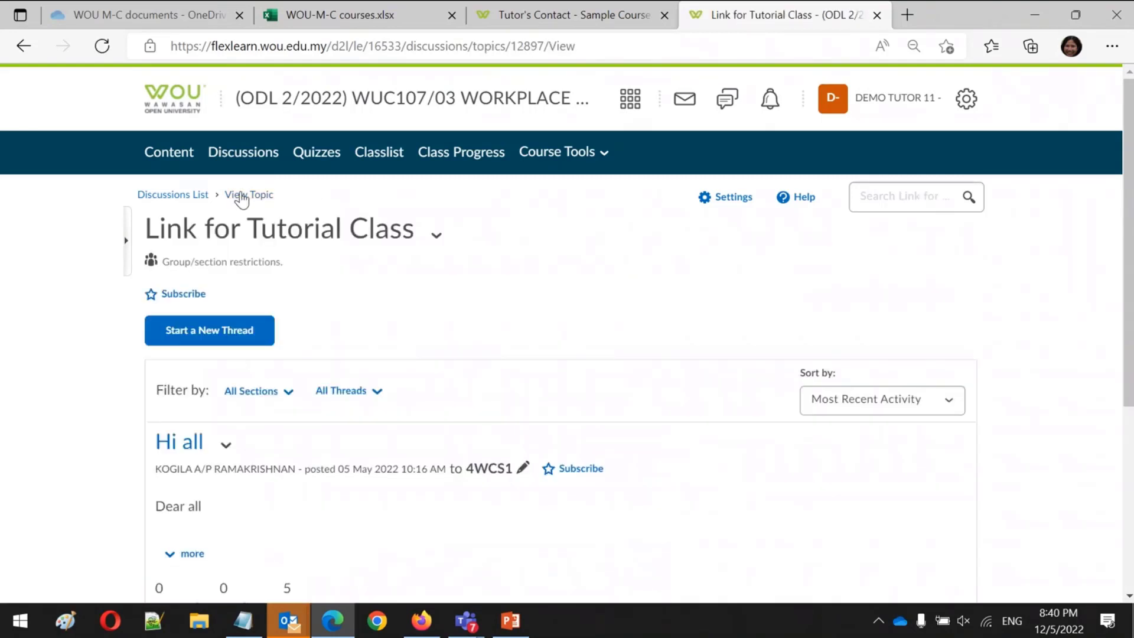
Expand the Hi all post within the Link for Tutorial Class topic and look through both listed threads
click(185, 554)
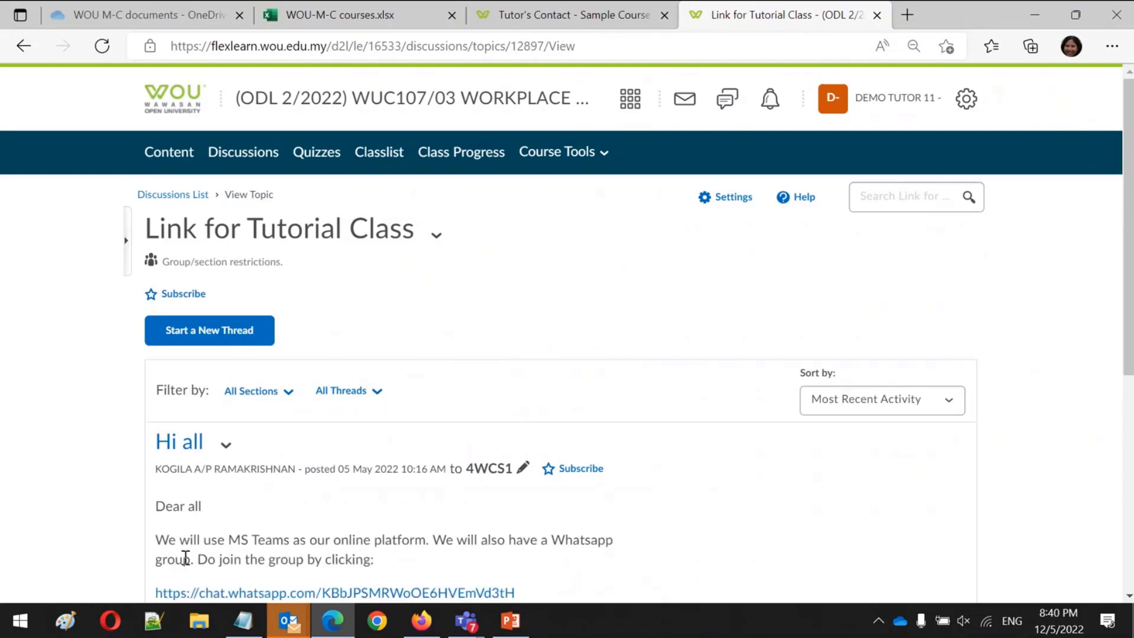
click(1128, 596)
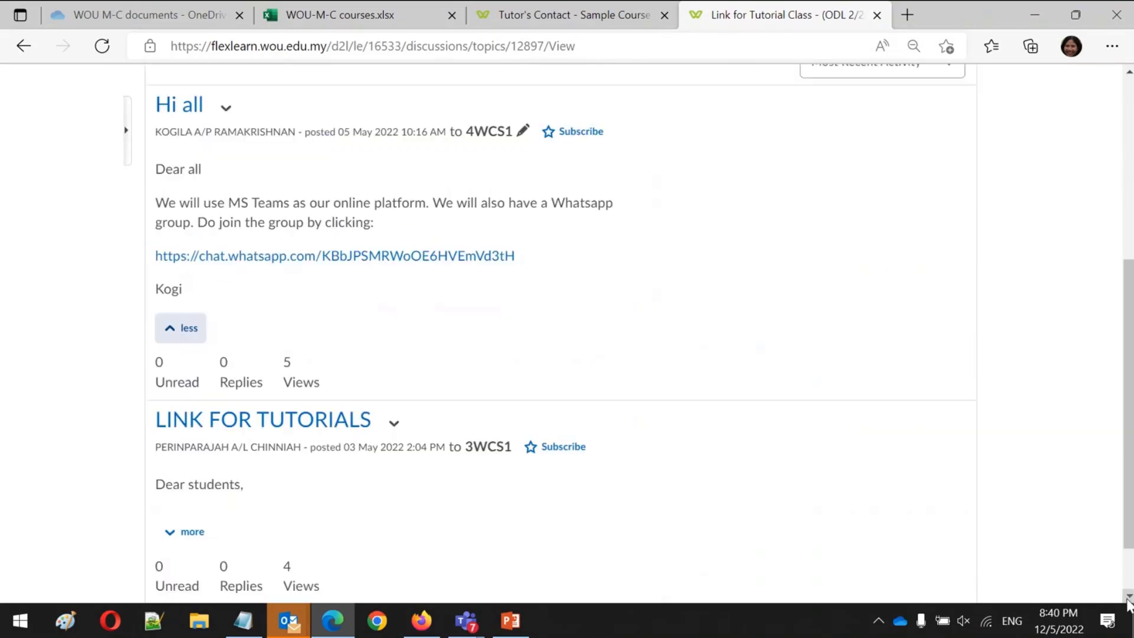
click(1128, 598)
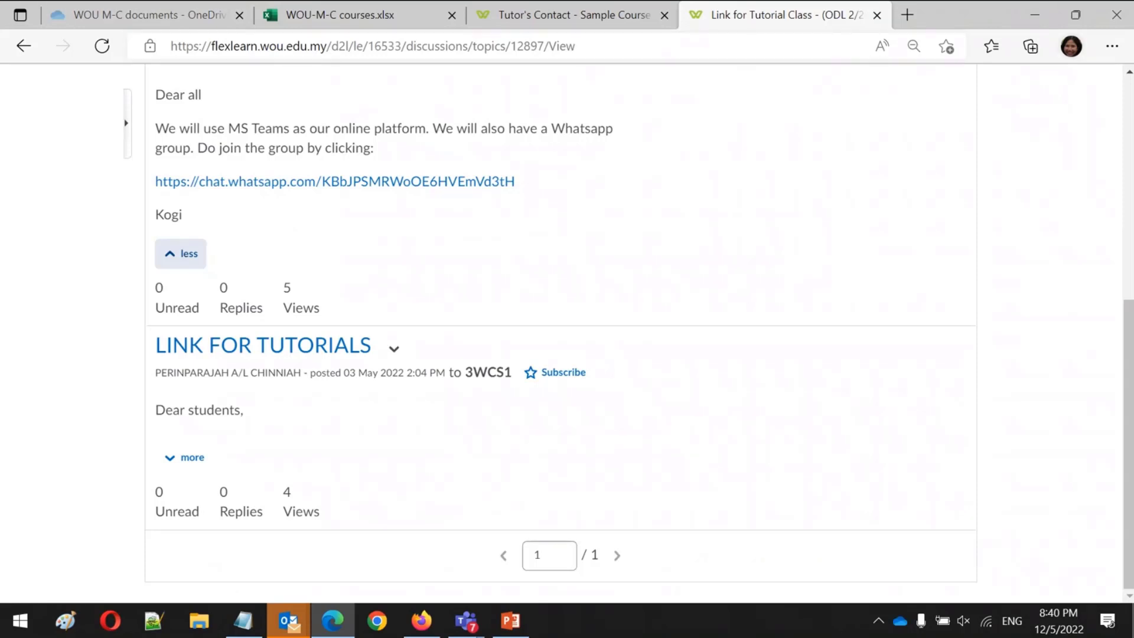
scroll(121, 226, up, 7)
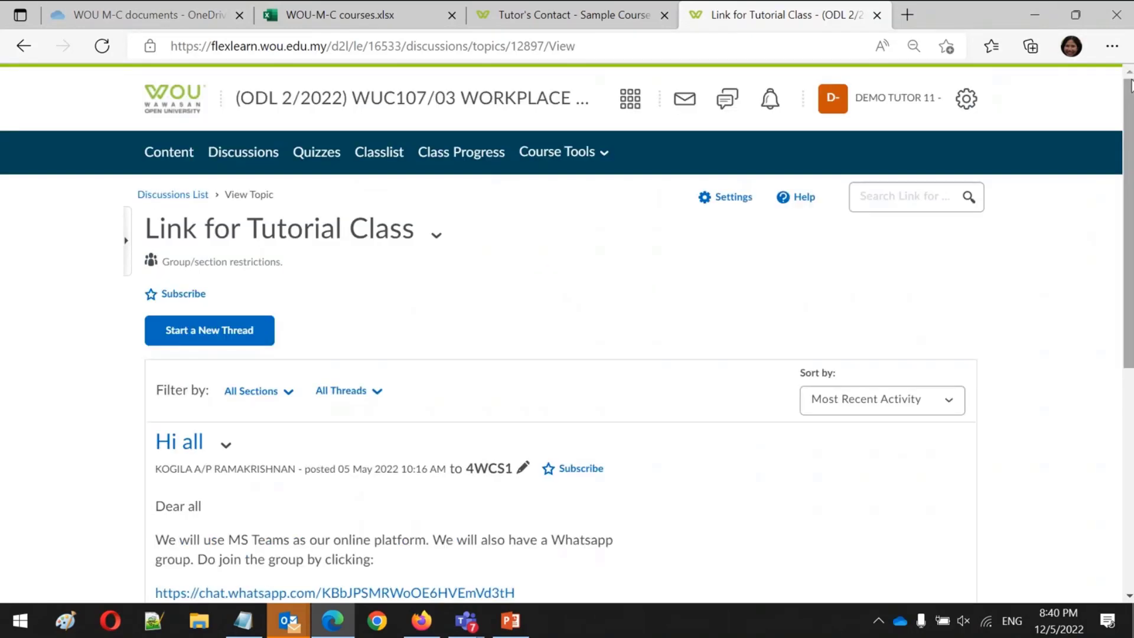
Return to the Discussions List and open the unread posts of the Discussion with Tutor topic
click(198, 200)
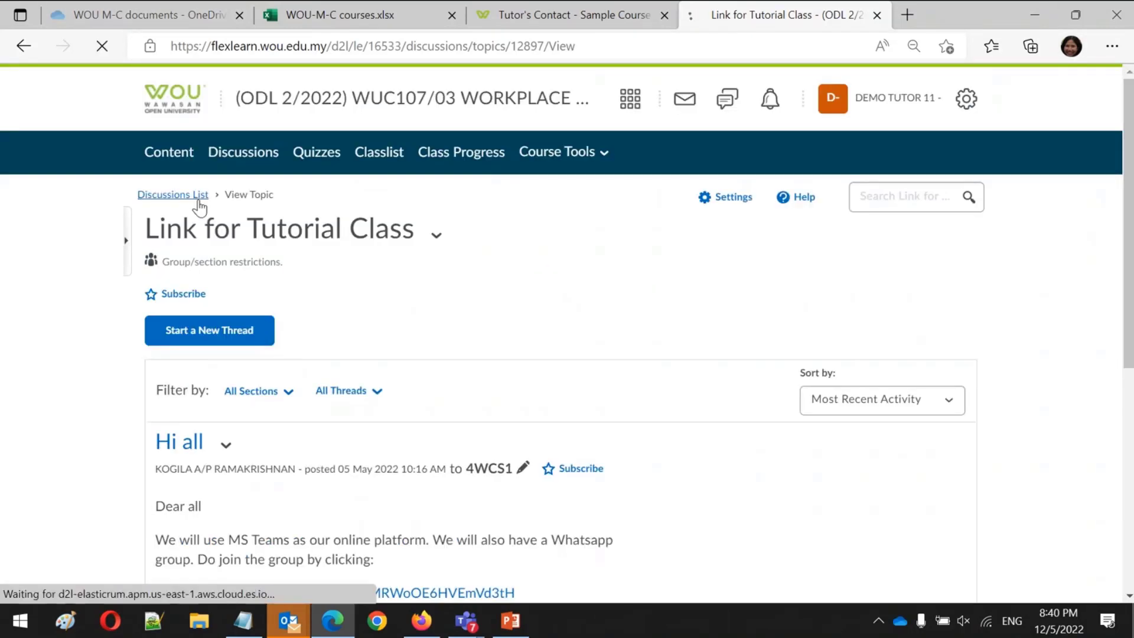
scroll(199, 206, down, 7)
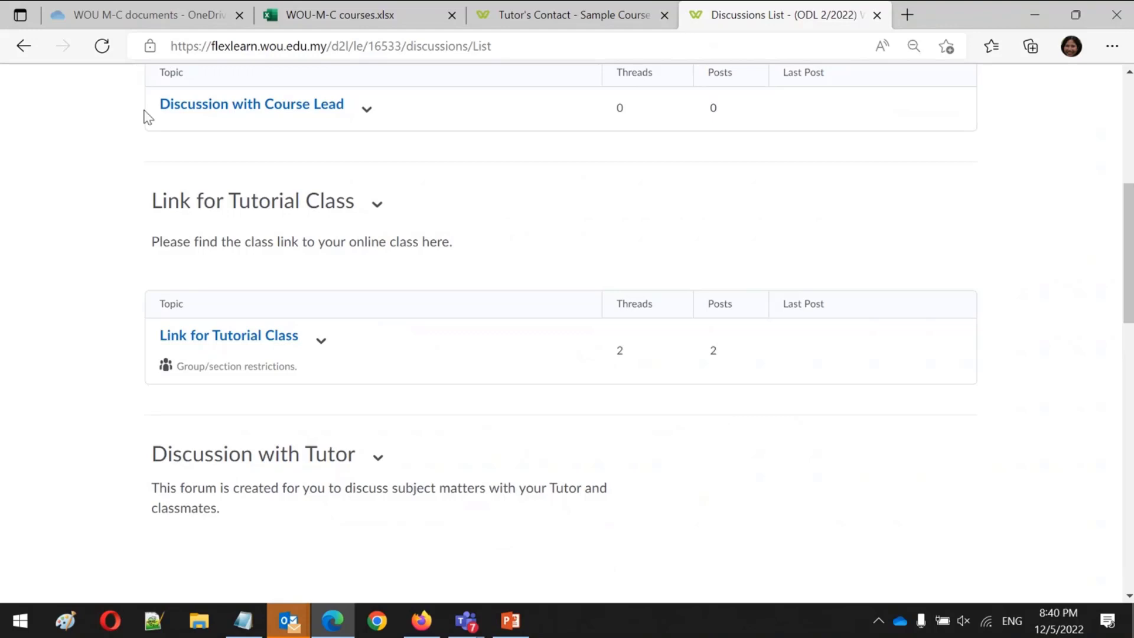
scroll(154, 418, down, 3)
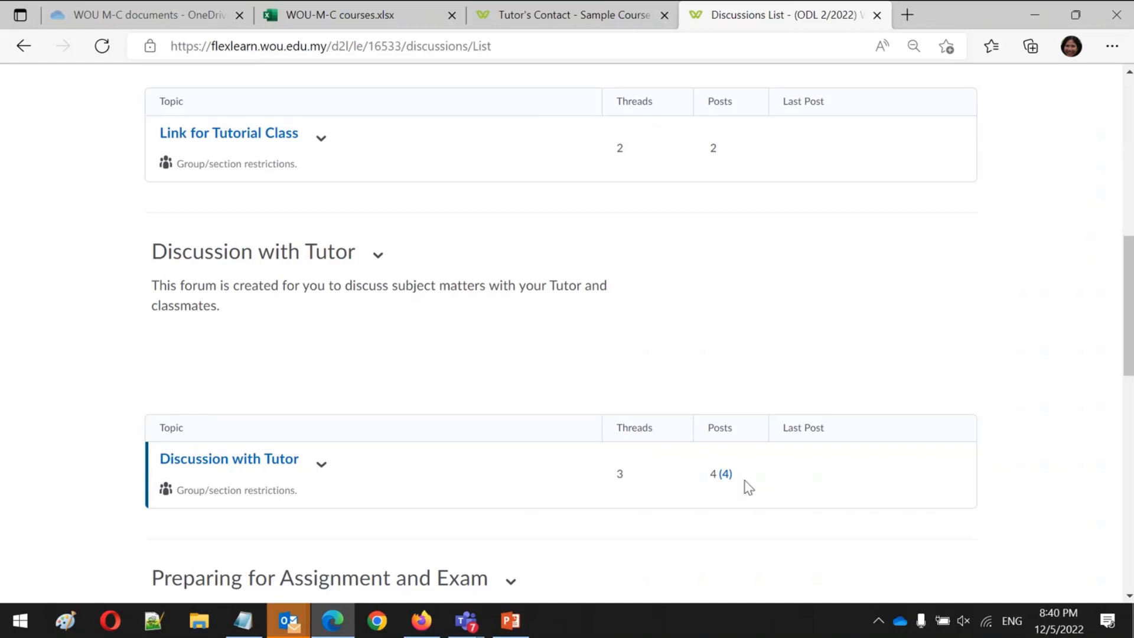
click(725, 474)
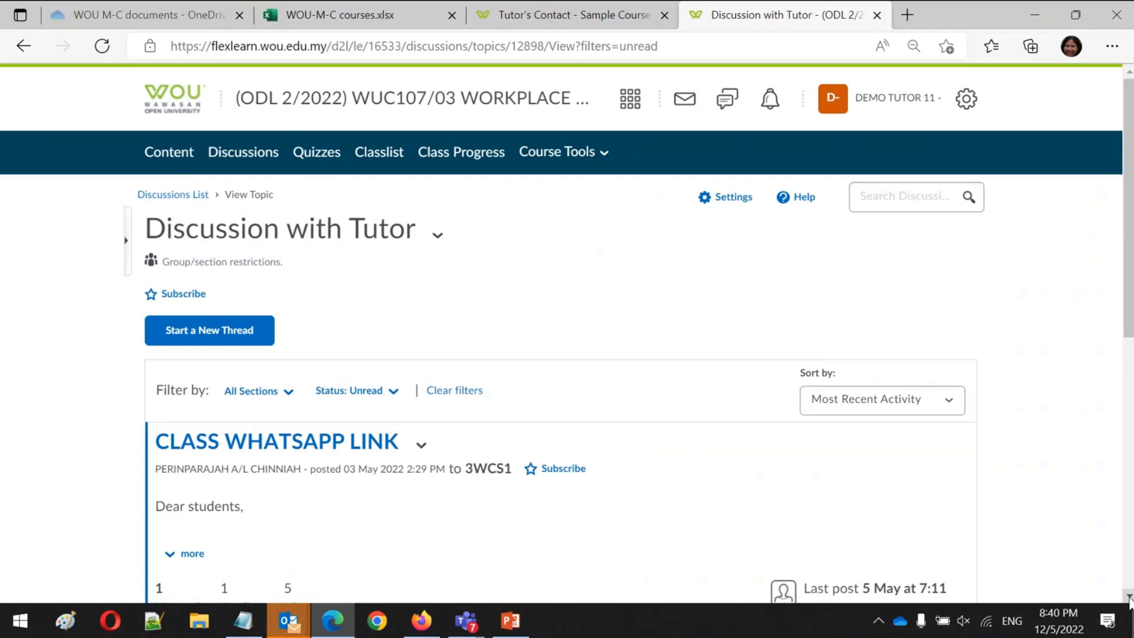
Expand and read the CLASS WHATSAPP LINK, WELCOME NOTE and assignment declaration threads in the Discussion with Tutor topic
drag(1129, 598, 1130, 598)
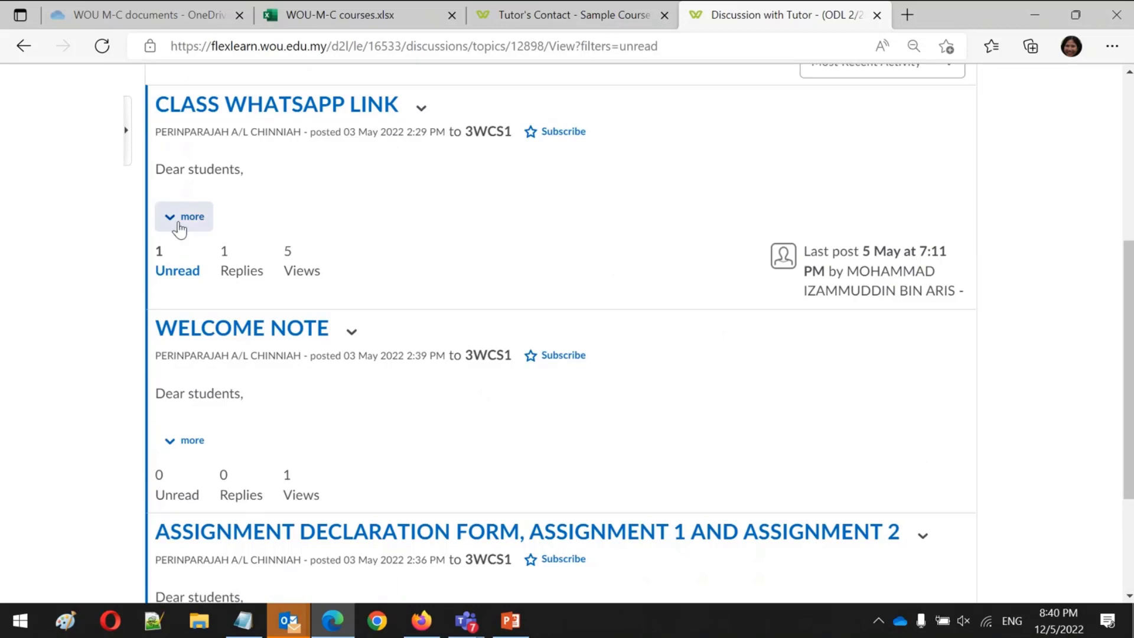
click(183, 217)
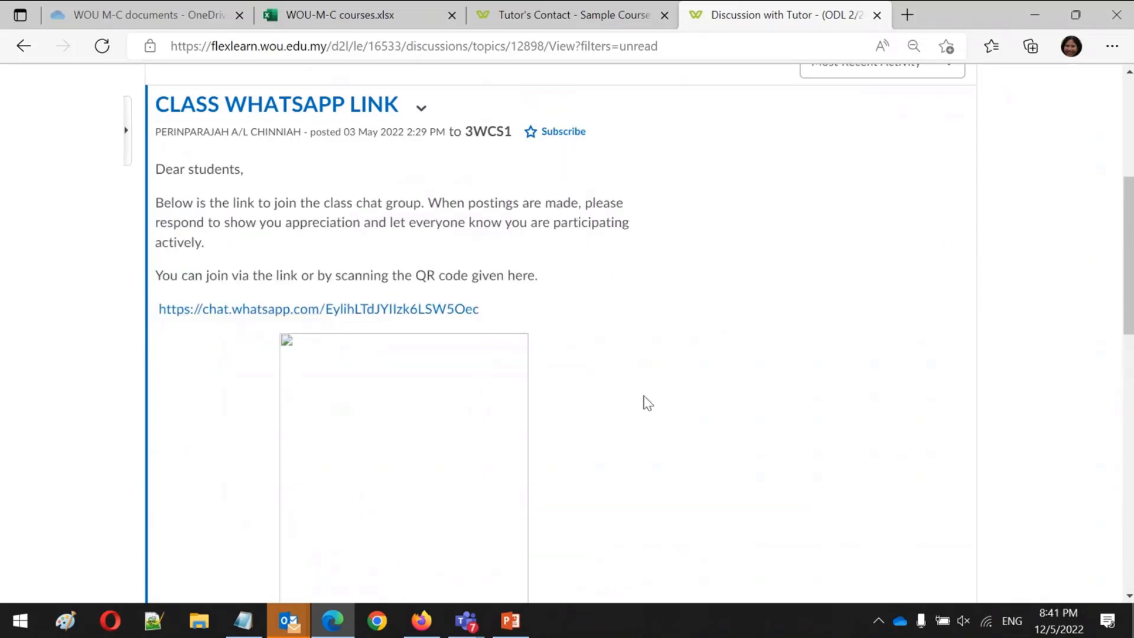
drag(1132, 524, 1131, 524)
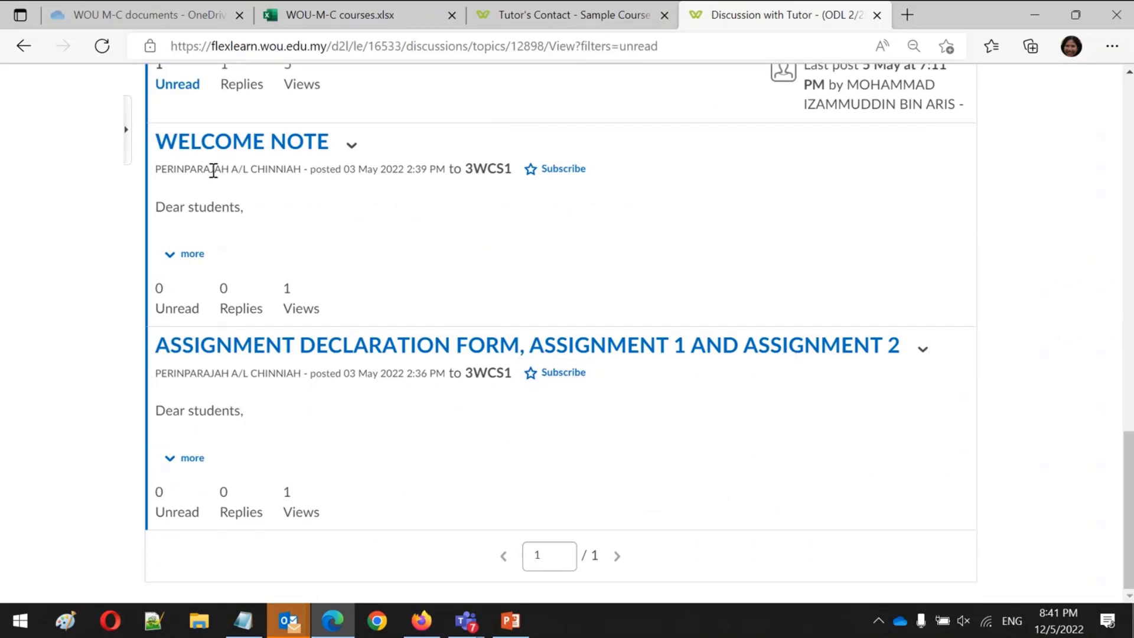
click(180, 254)
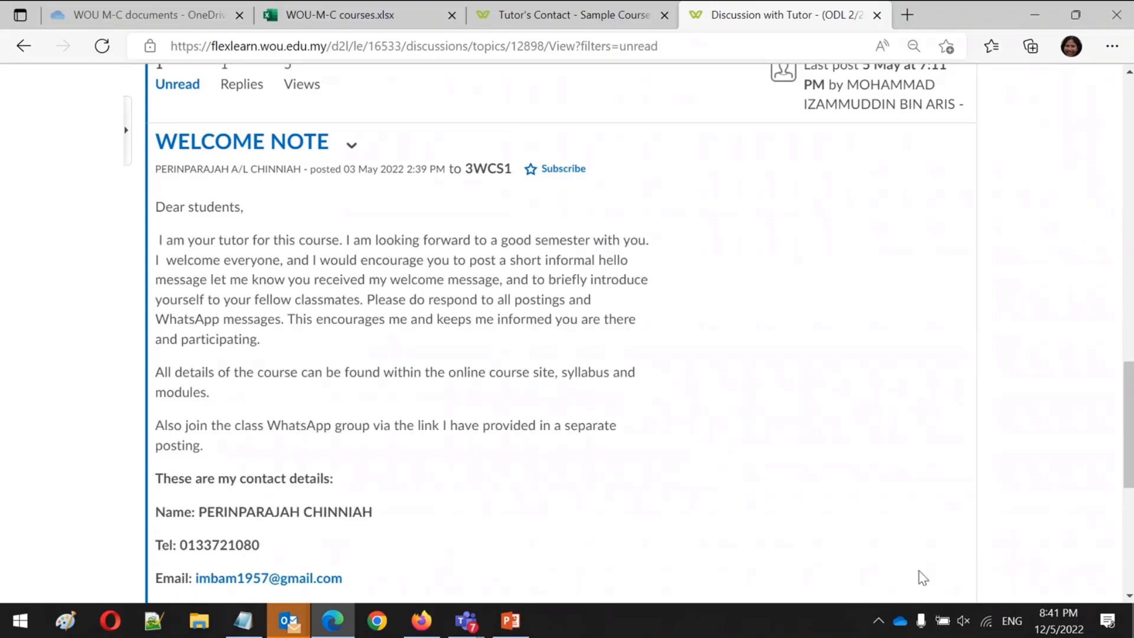
scroll(304, 307, down, 7)
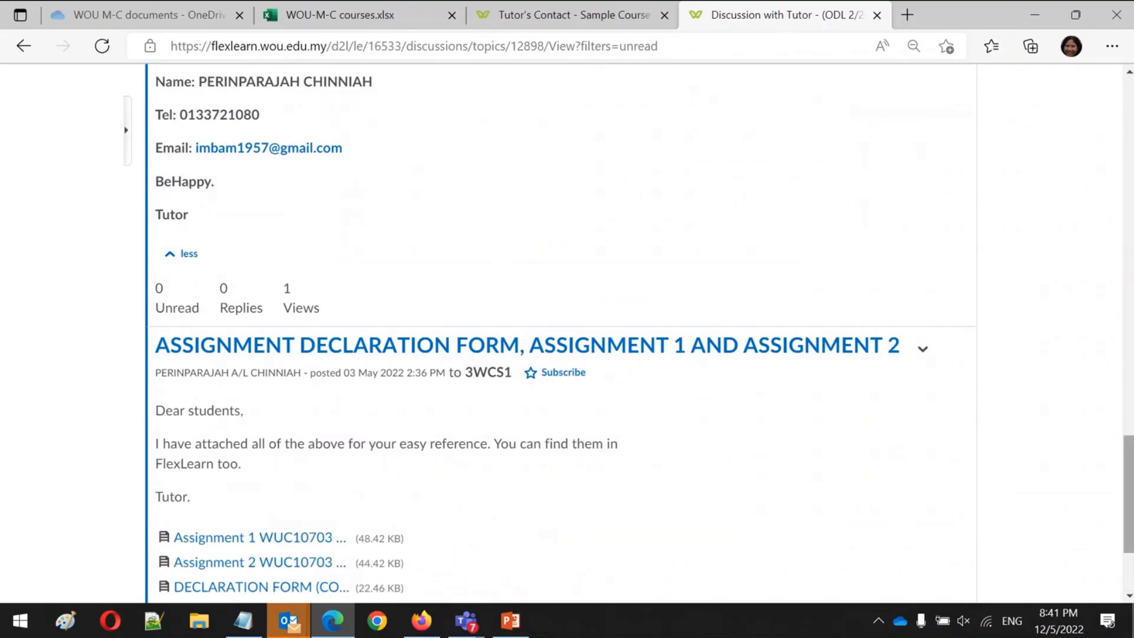
click(1128, 189)
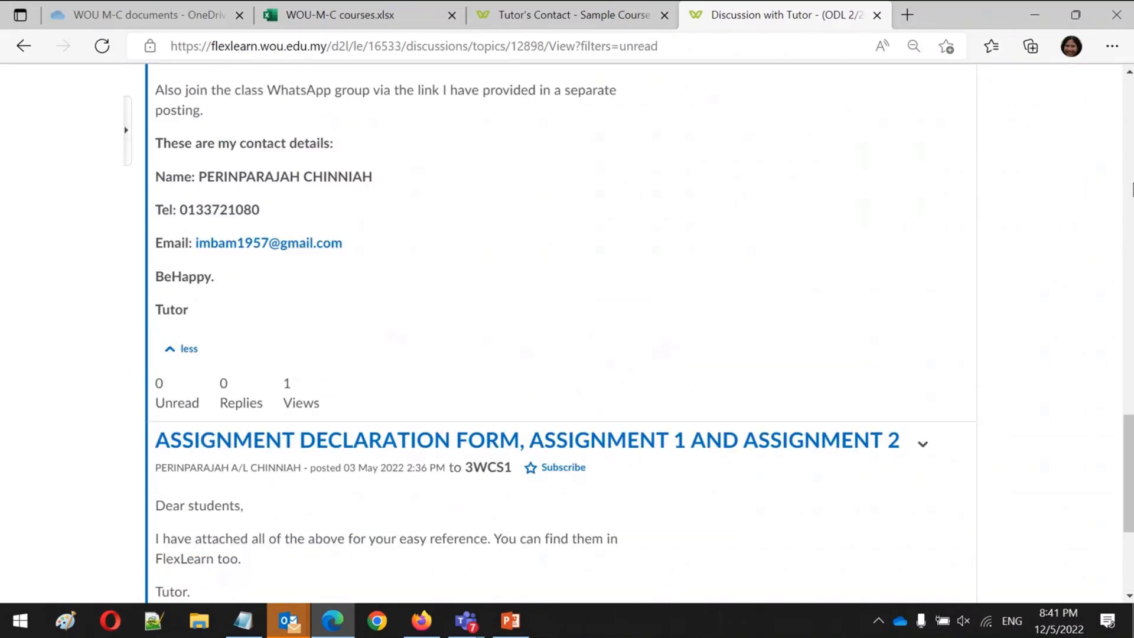
scroll(1132, 189, up, 3)
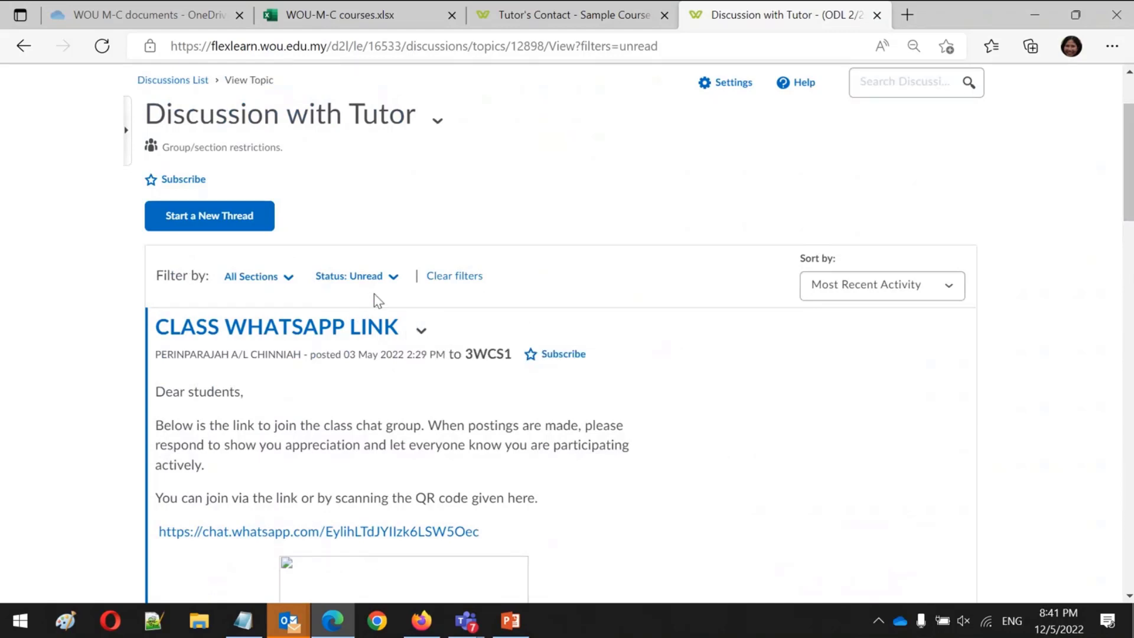
Check the status filter options, and mark all posts in the CLASS WHATSAPP LINK thread as read
click(394, 286)
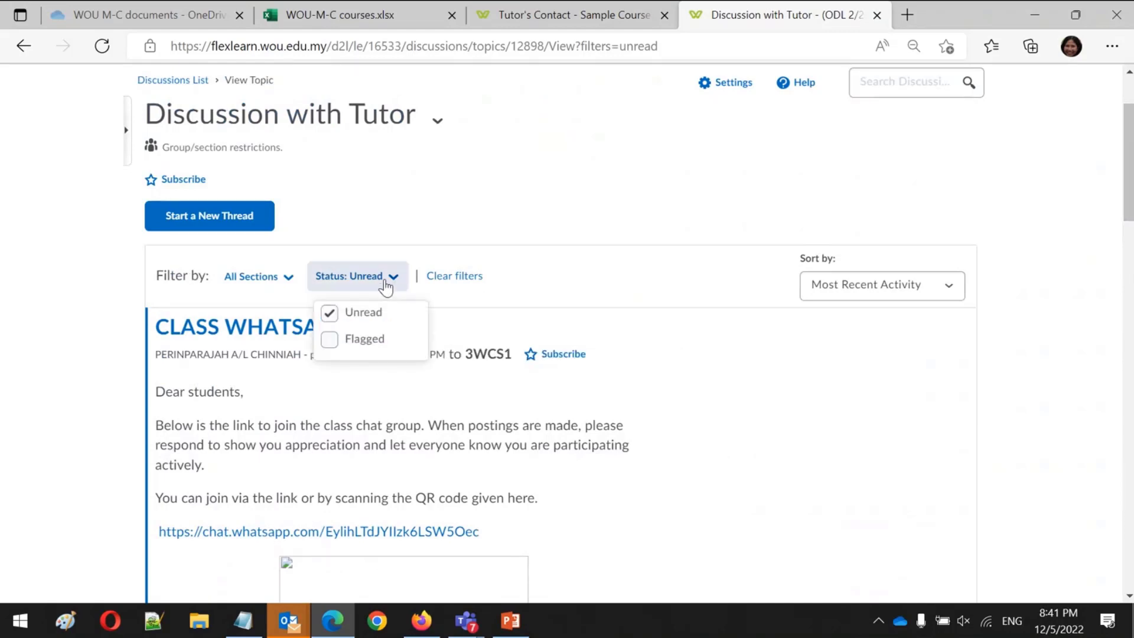
click(510, 373)
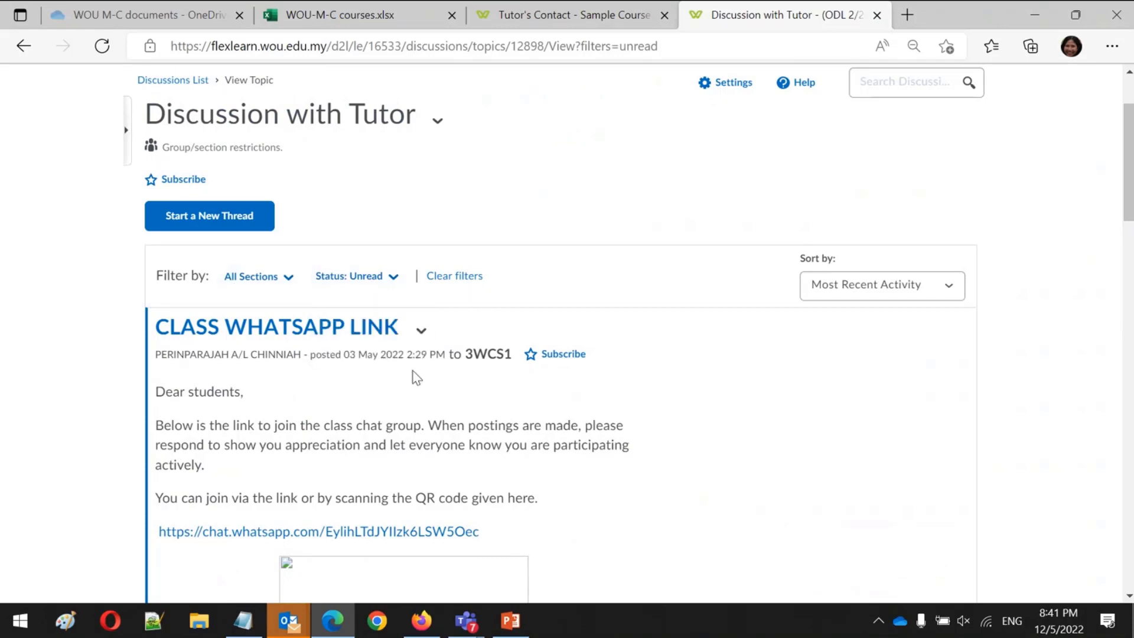
click(424, 332)
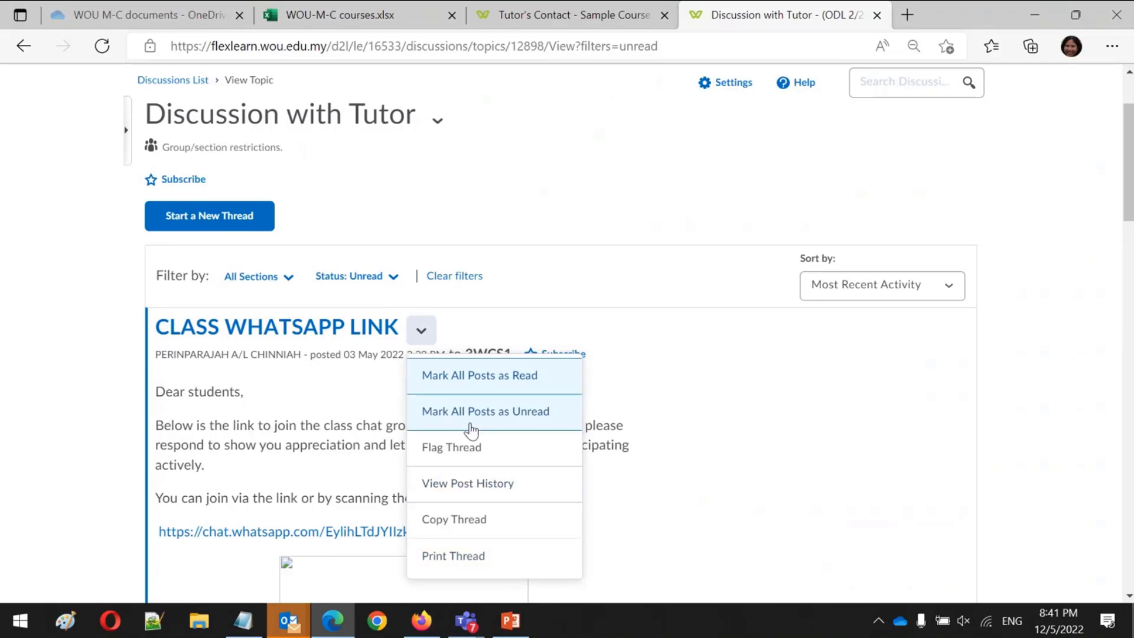
click(491, 378)
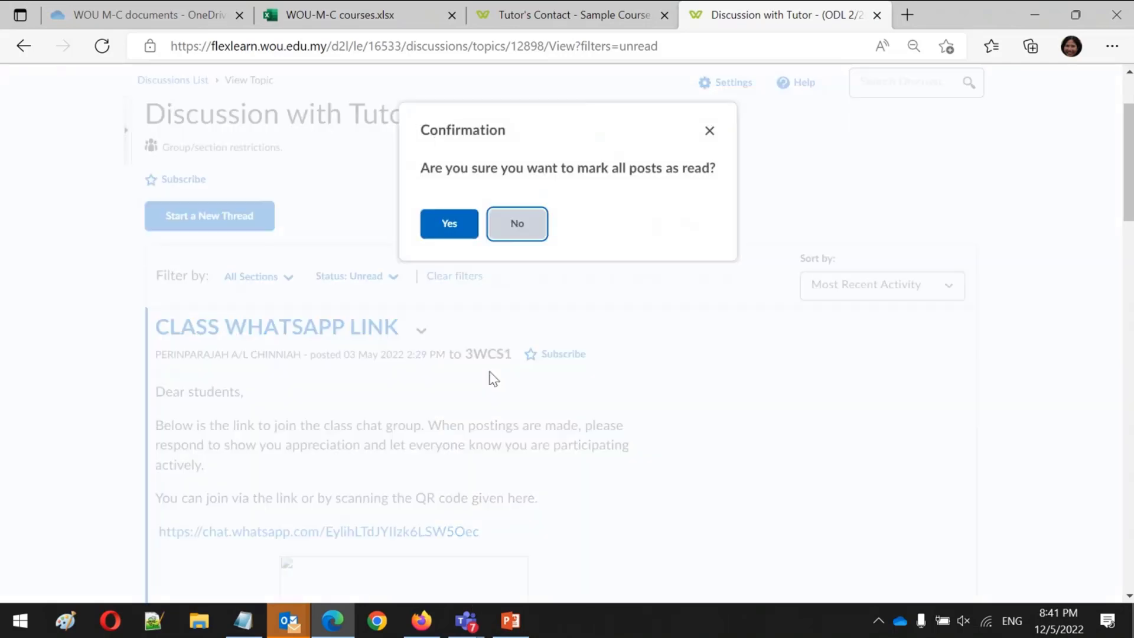
click(450, 225)
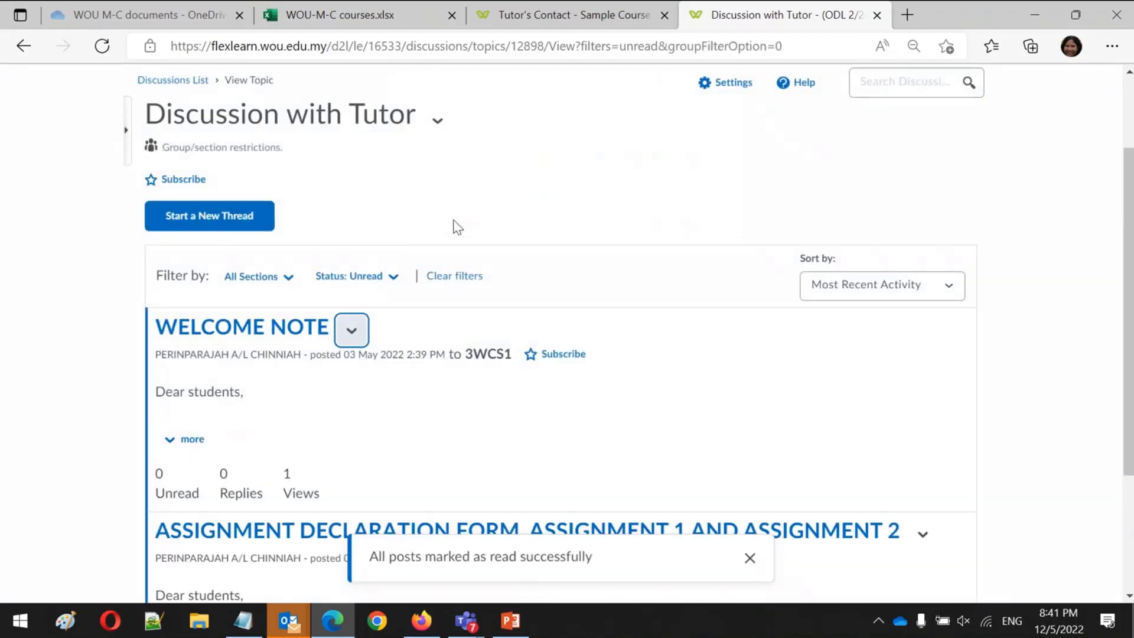
Mark all posts as read in the WELCOME NOTE thread and in the ASSIGNMENT DECLARATION FORM, ASSIGNMENT 1 AND ASSIGNMENT 2 thread
click(352, 329)
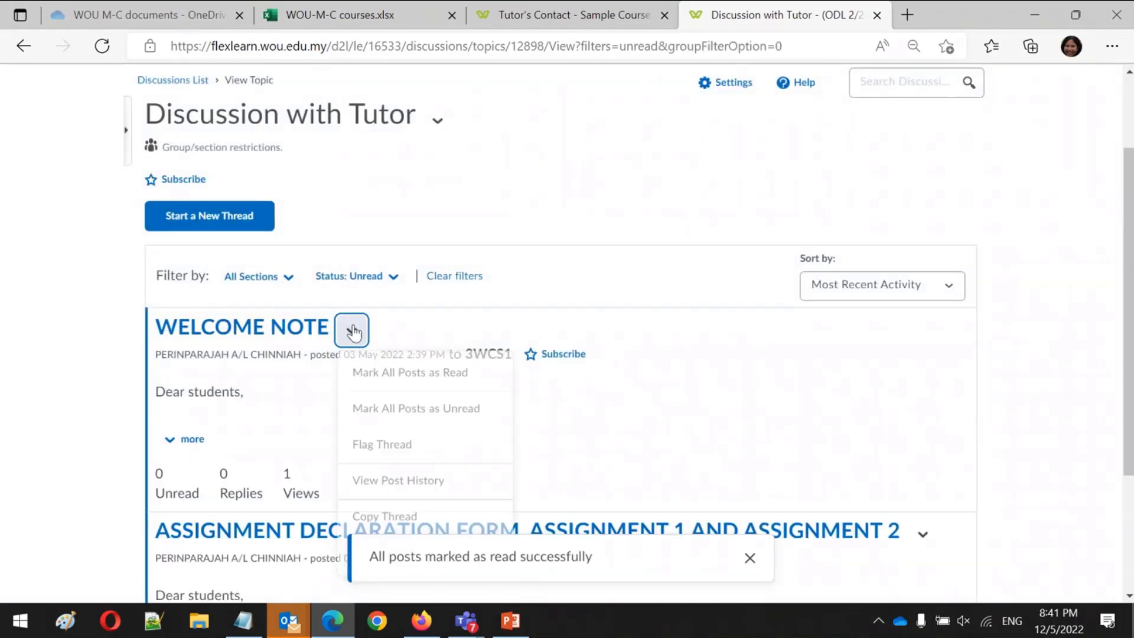
click(401, 375)
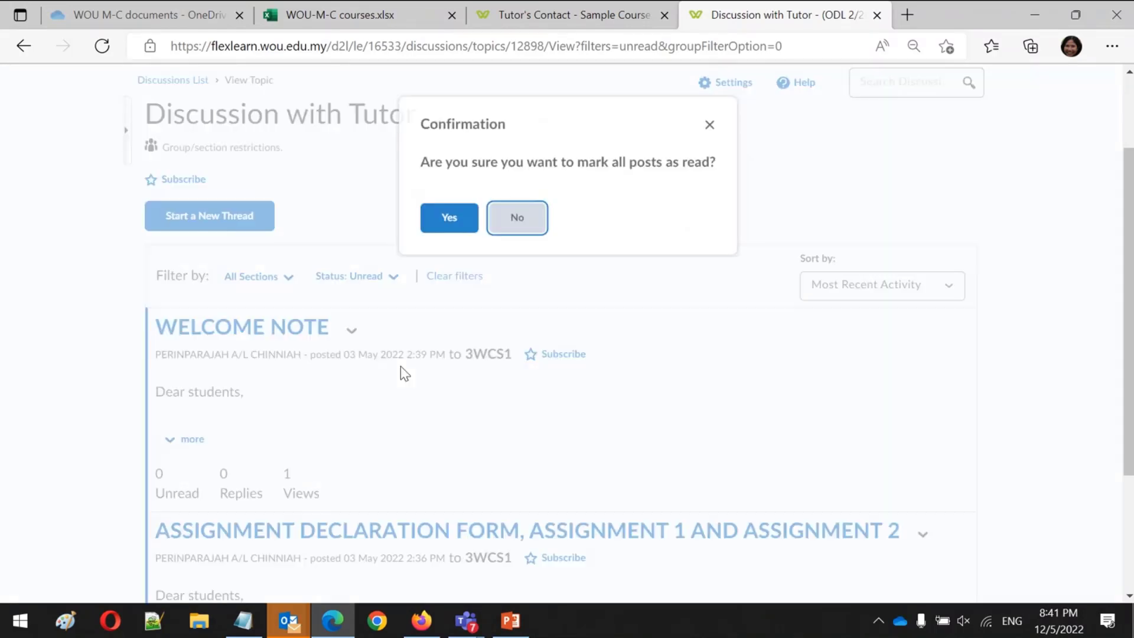
click(450, 230)
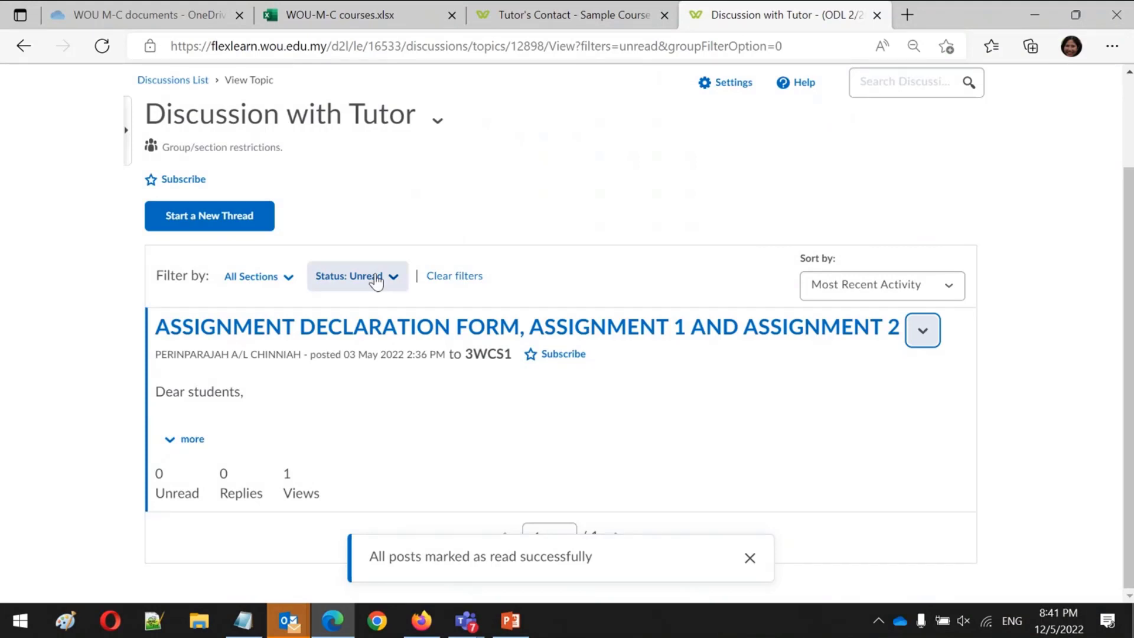
click(395, 289)
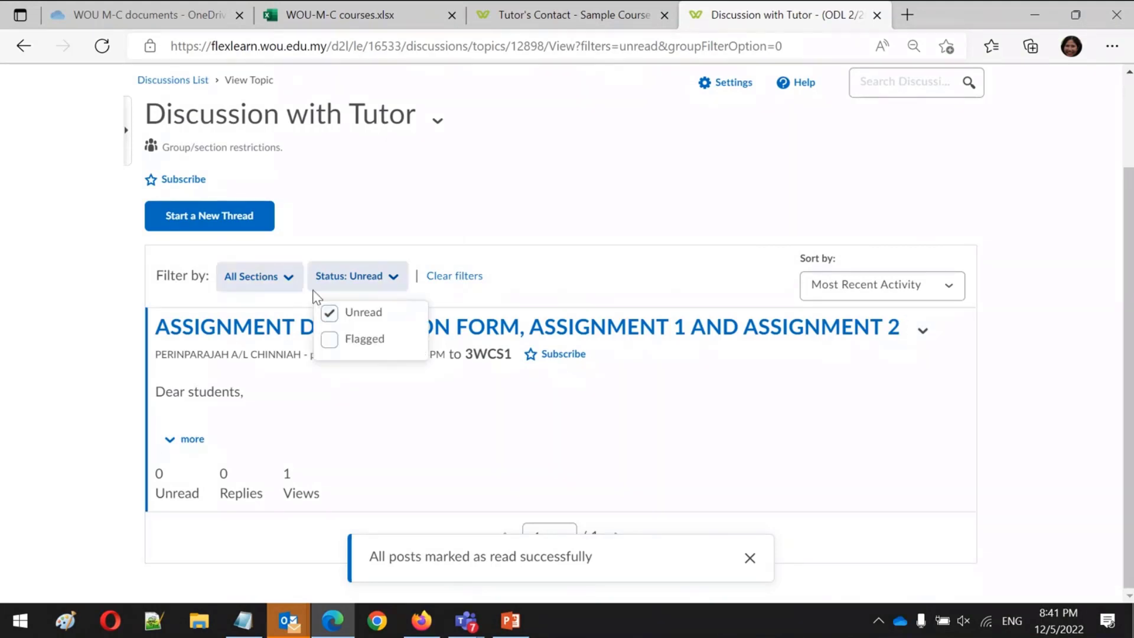
click(923, 331)
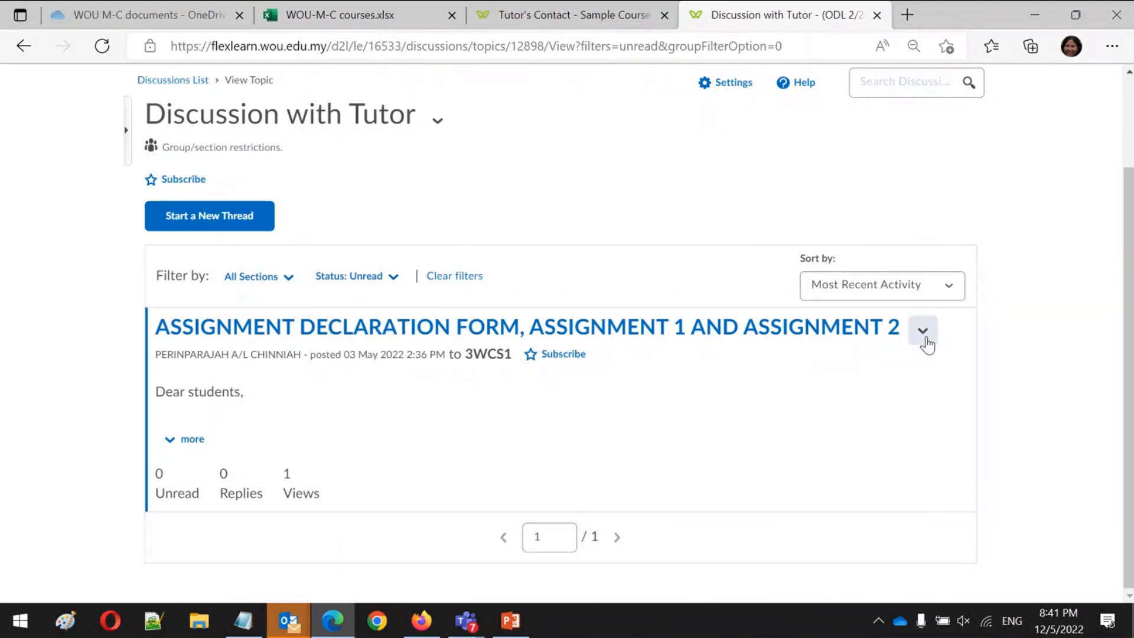
click(964, 376)
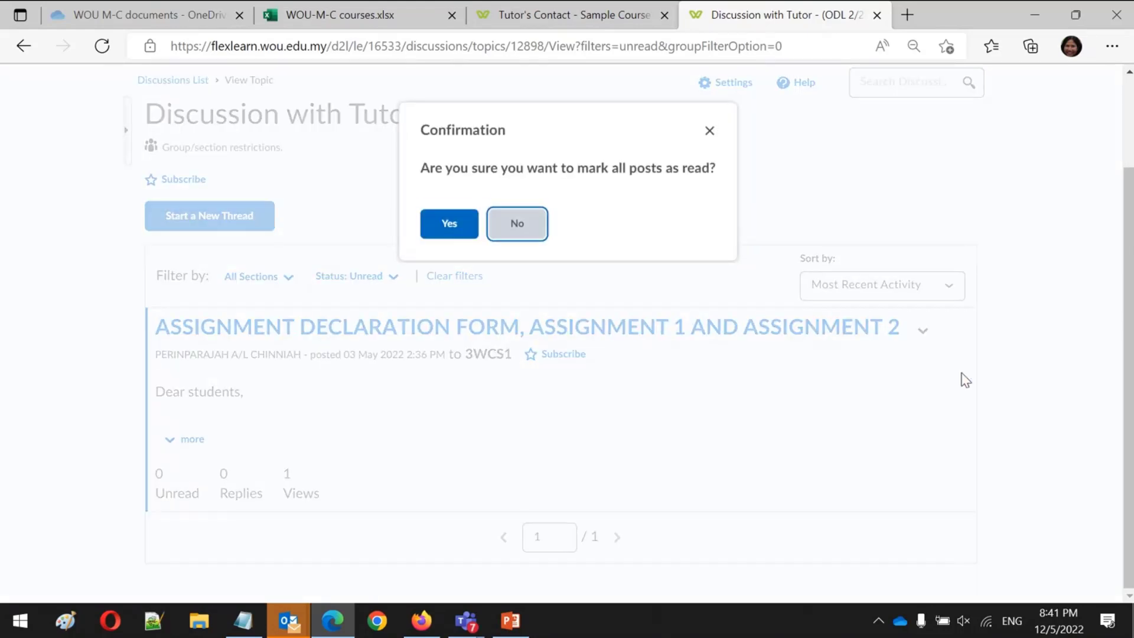
click(446, 230)
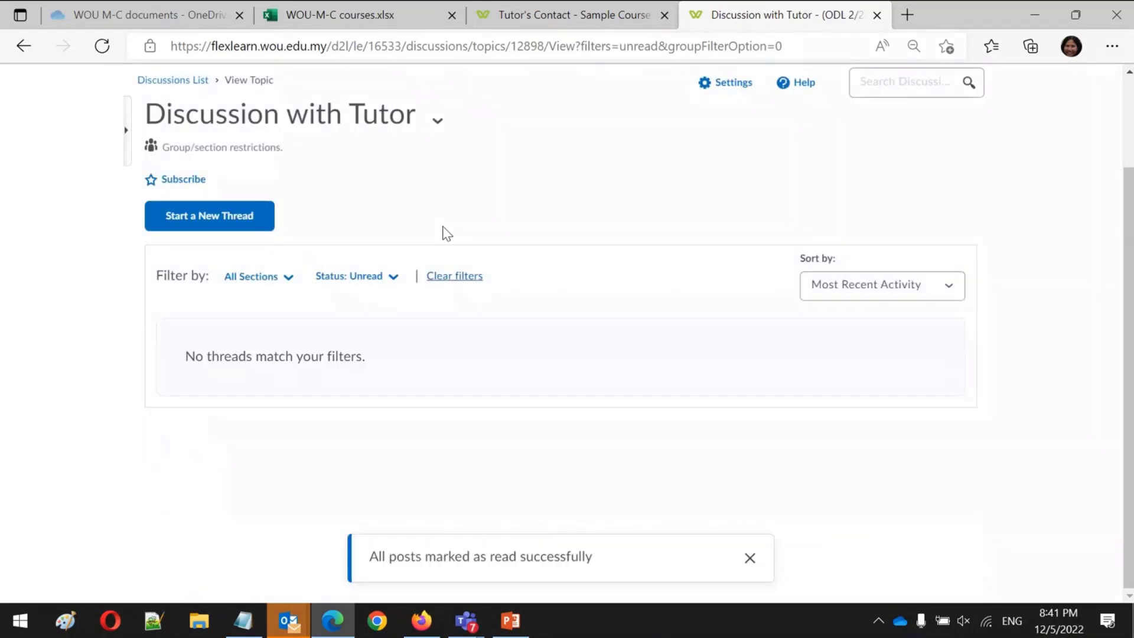
Return to the Discussions List and look through its forums from Discussion with Course Lead down to CLTutor Forum
click(189, 84)
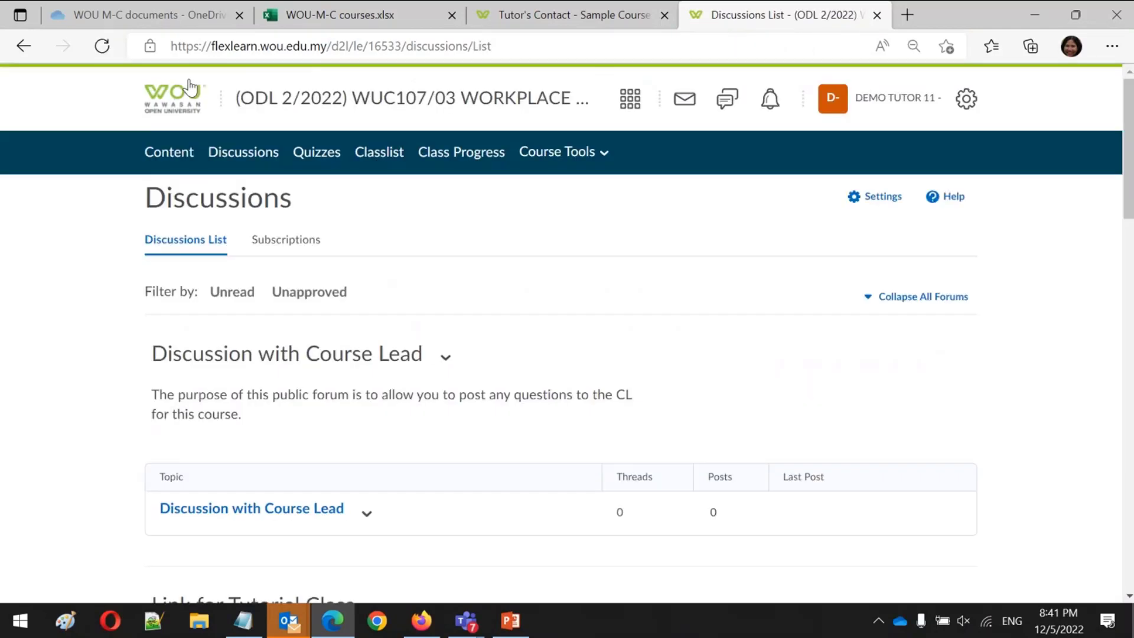
scroll(189, 85, down, 8)
scroll(189, 86, down, 3)
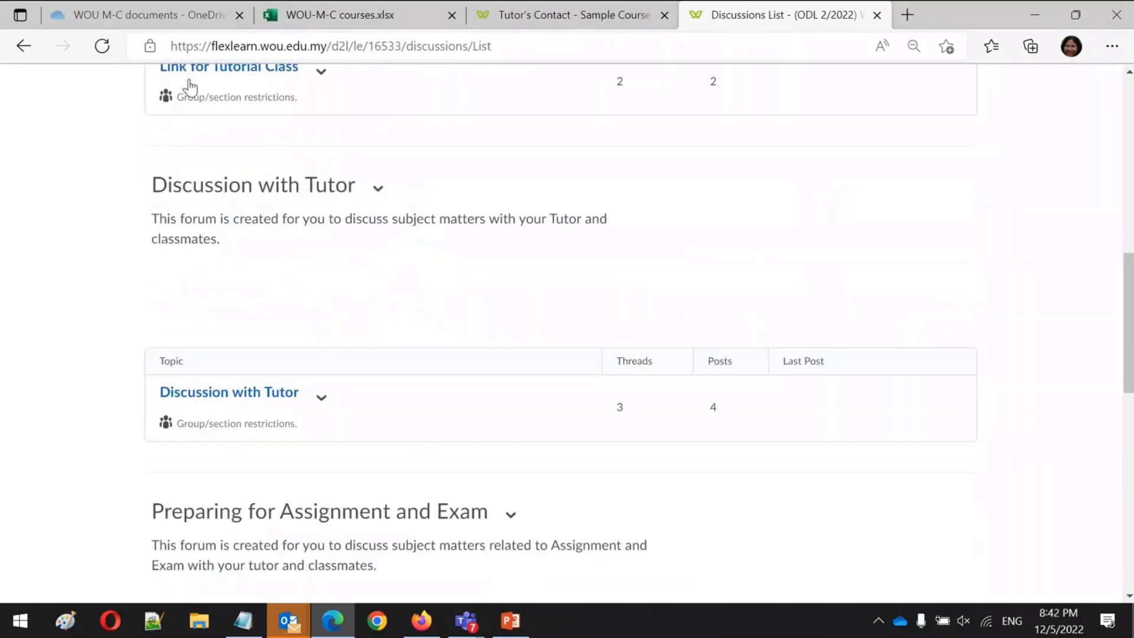
scroll(189, 87, down, 4)
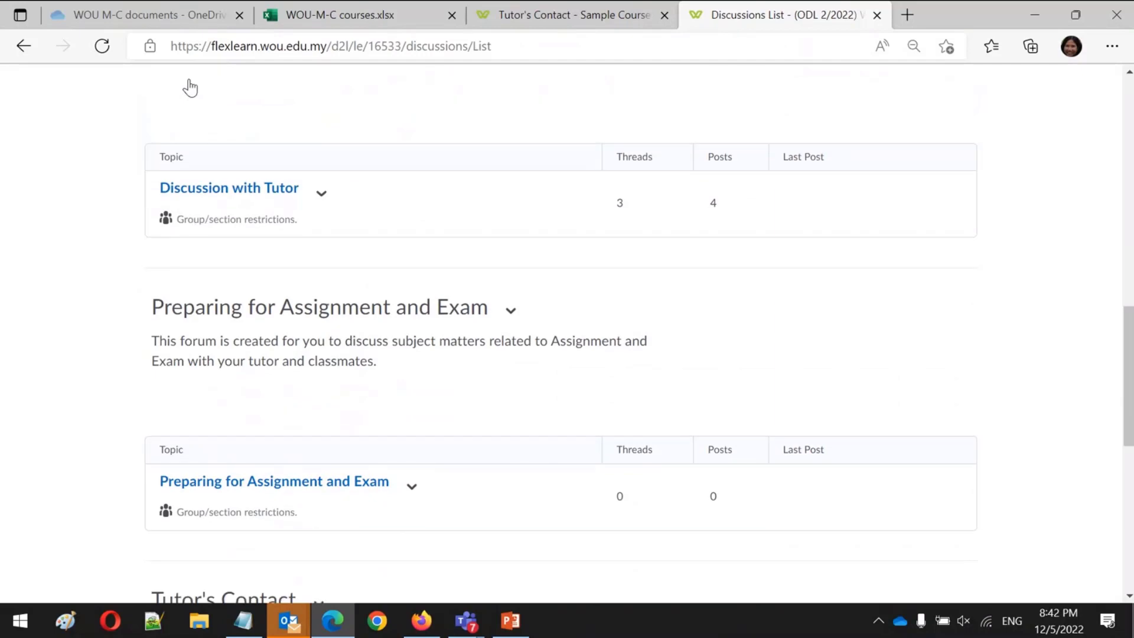
scroll(189, 87, down, 2)
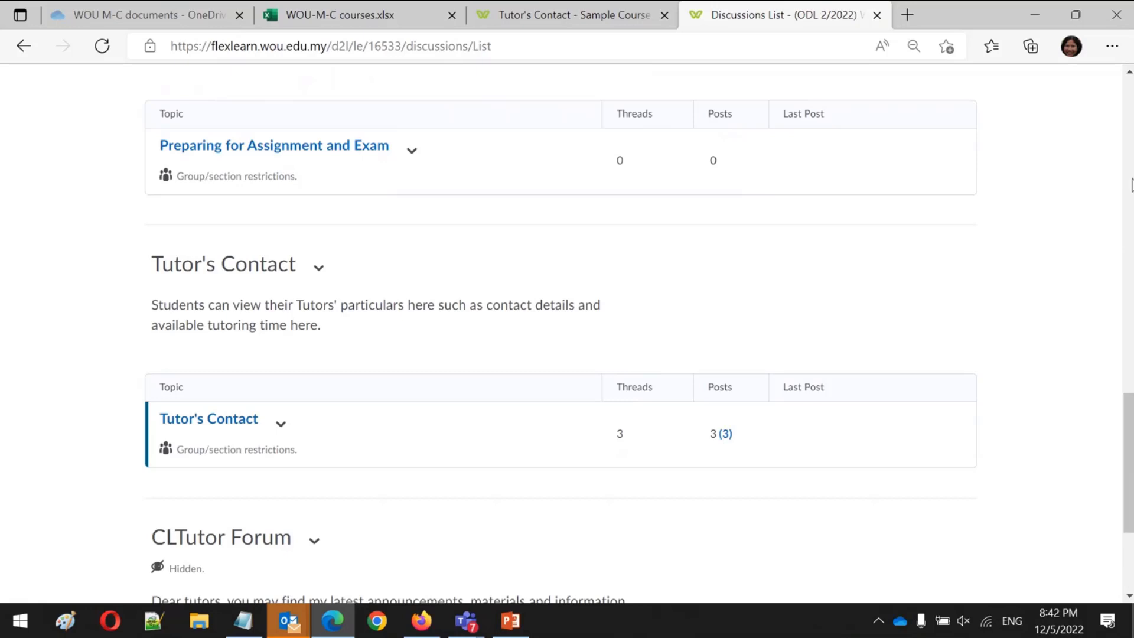
click(1131, 184)
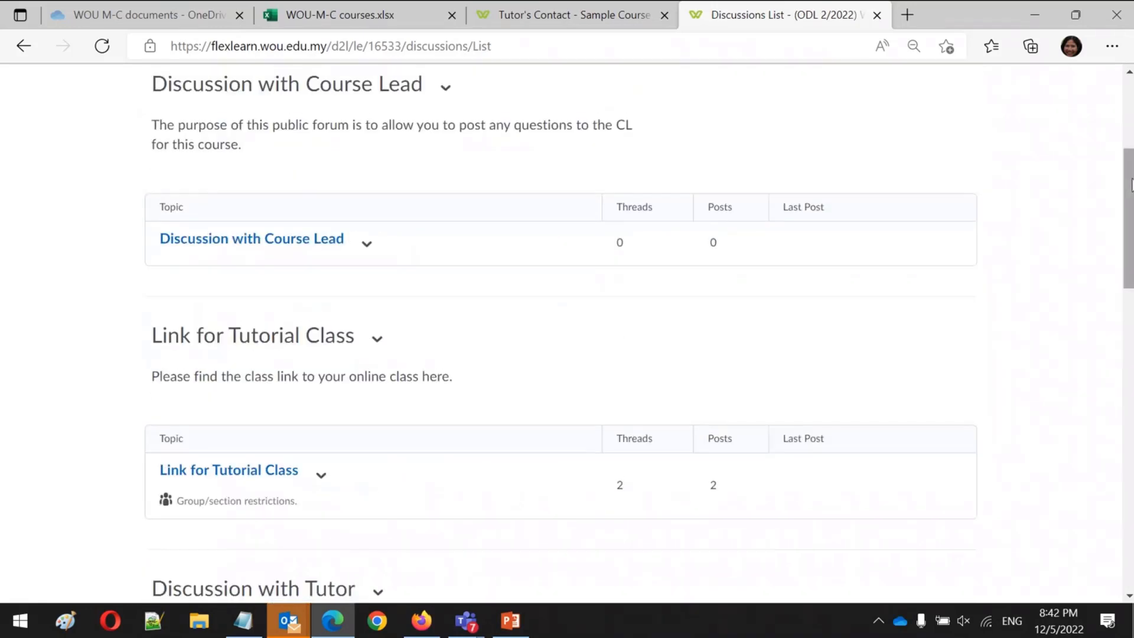
click(1127, 105)
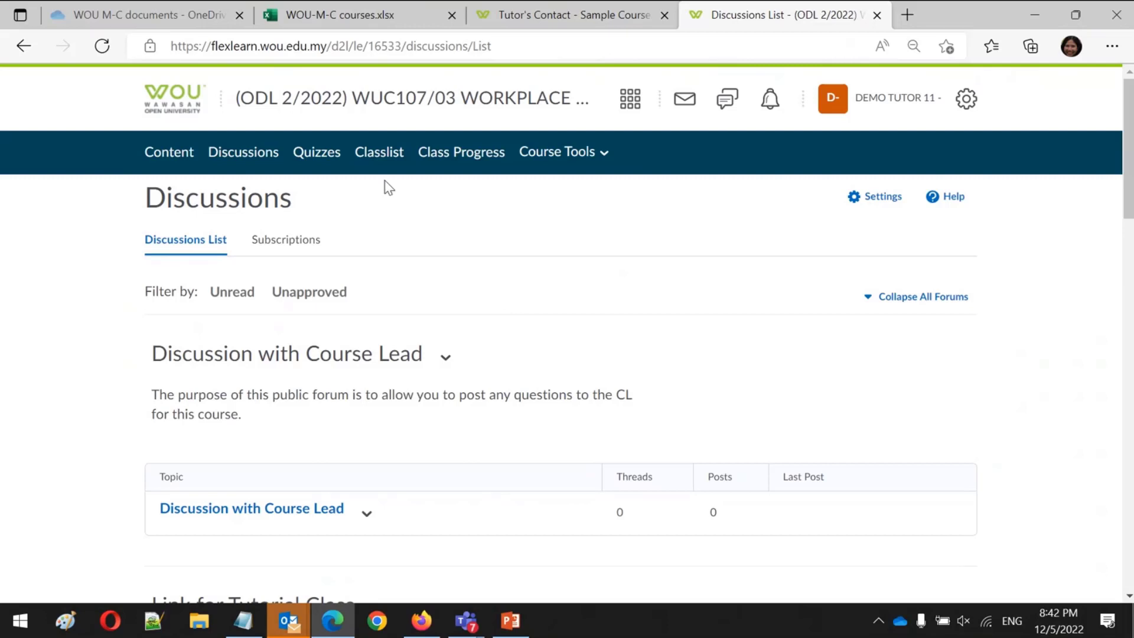
click(279, 244)
Switch to PowerPoint, present the slides from Course Page through Class List, end the show and return to the browser
click(520, 576)
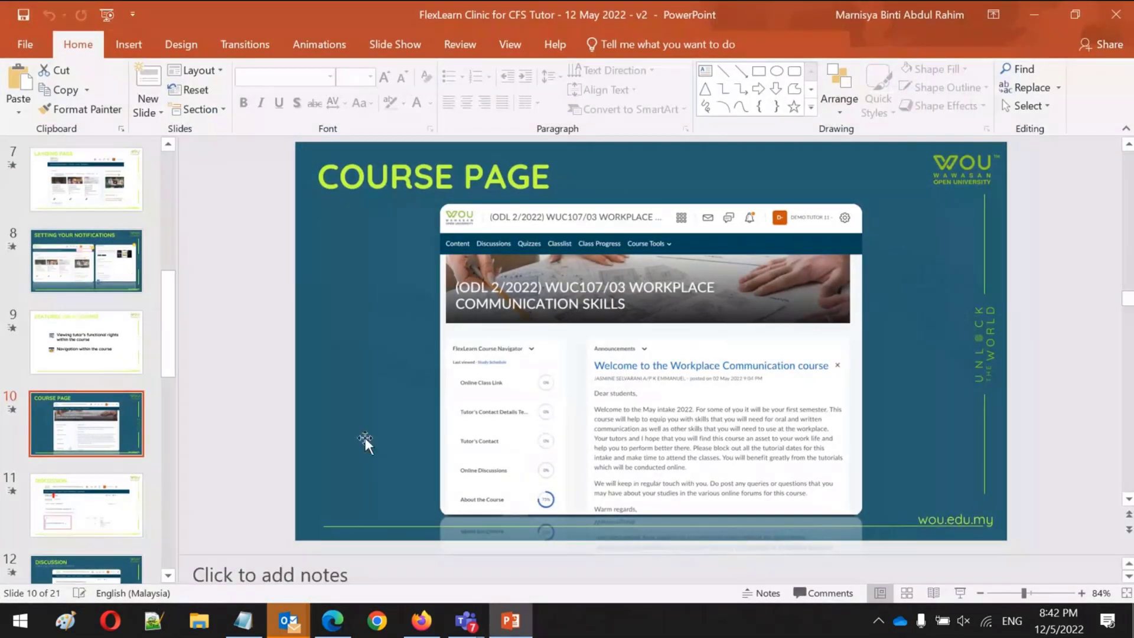
click(960, 592)
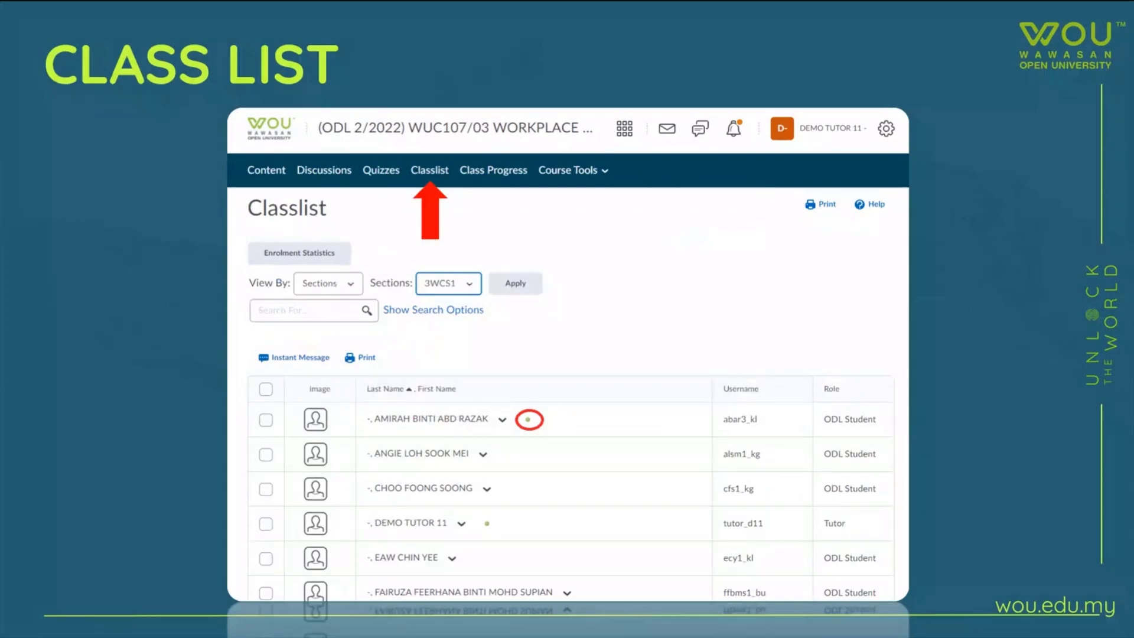
key(Escape)
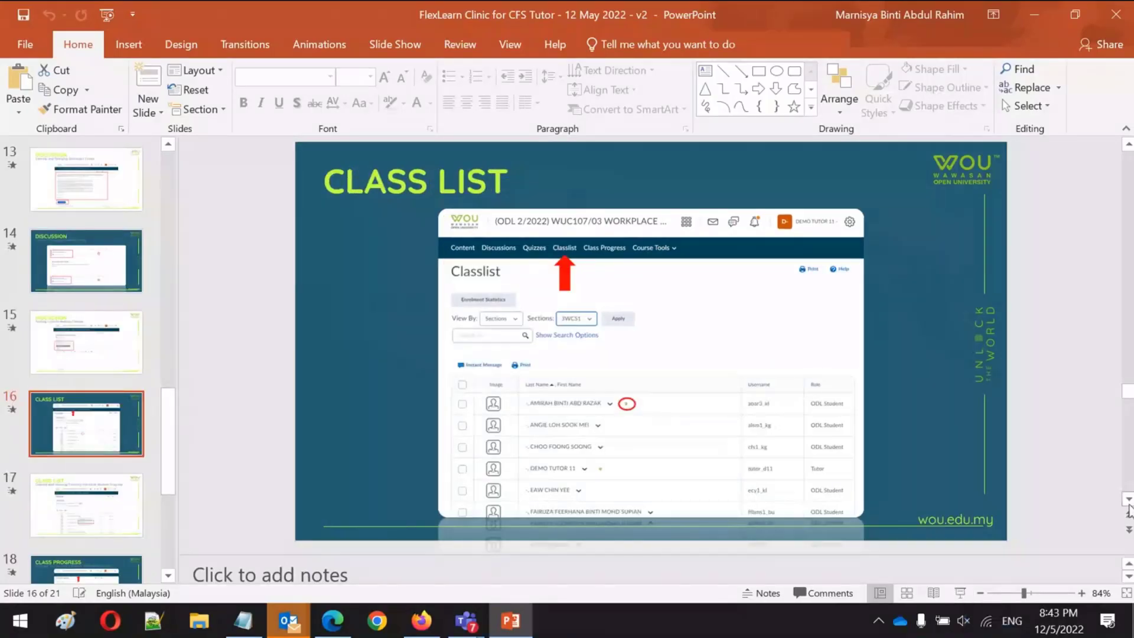
click(1039, 9)
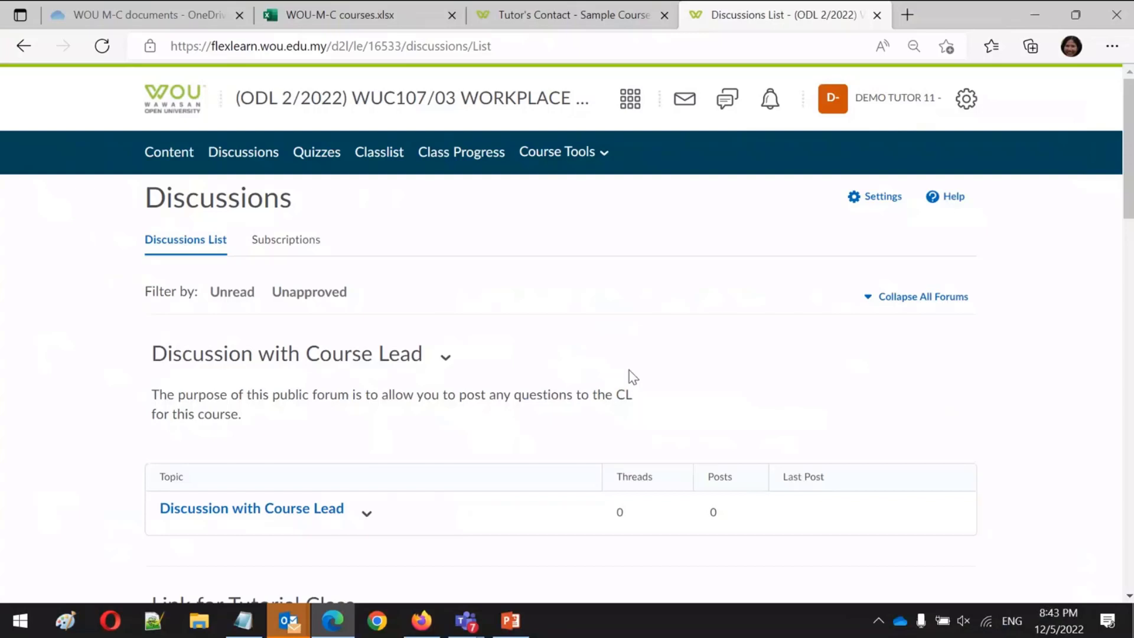
Open the course's Classlist and show the members of section 4WCS1
click(379, 160)
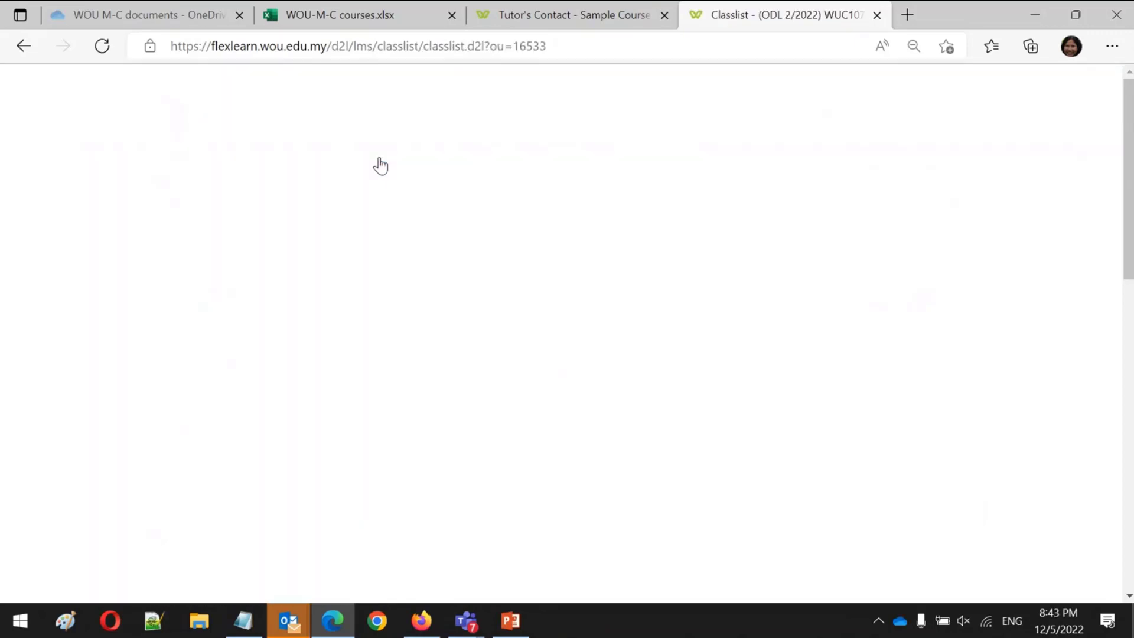
click(424, 302)
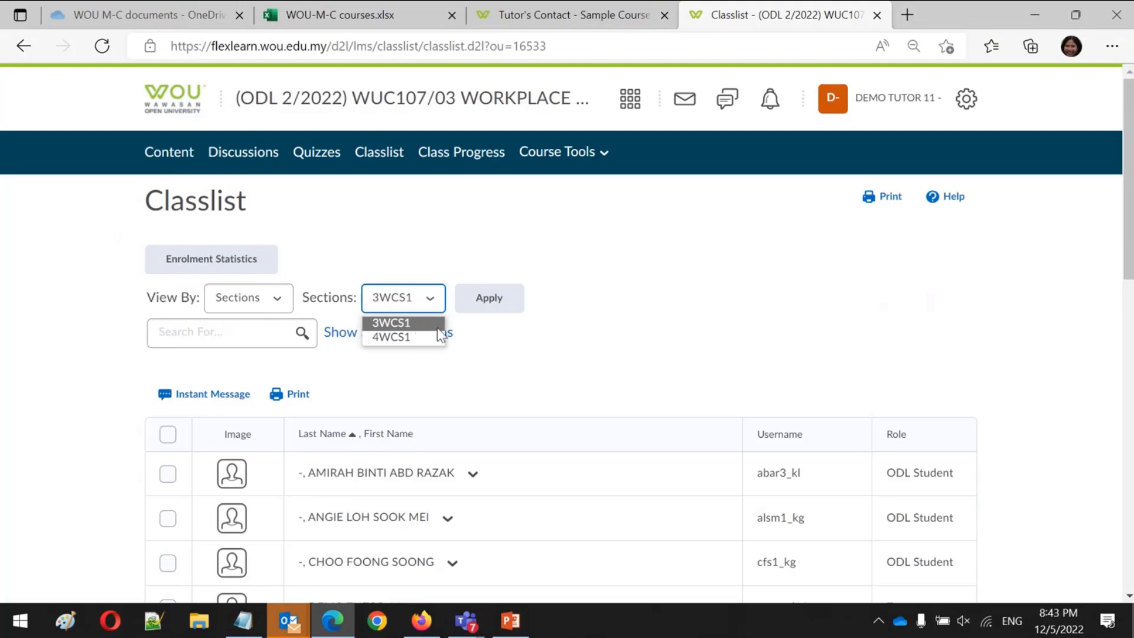
click(395, 338)
click(496, 301)
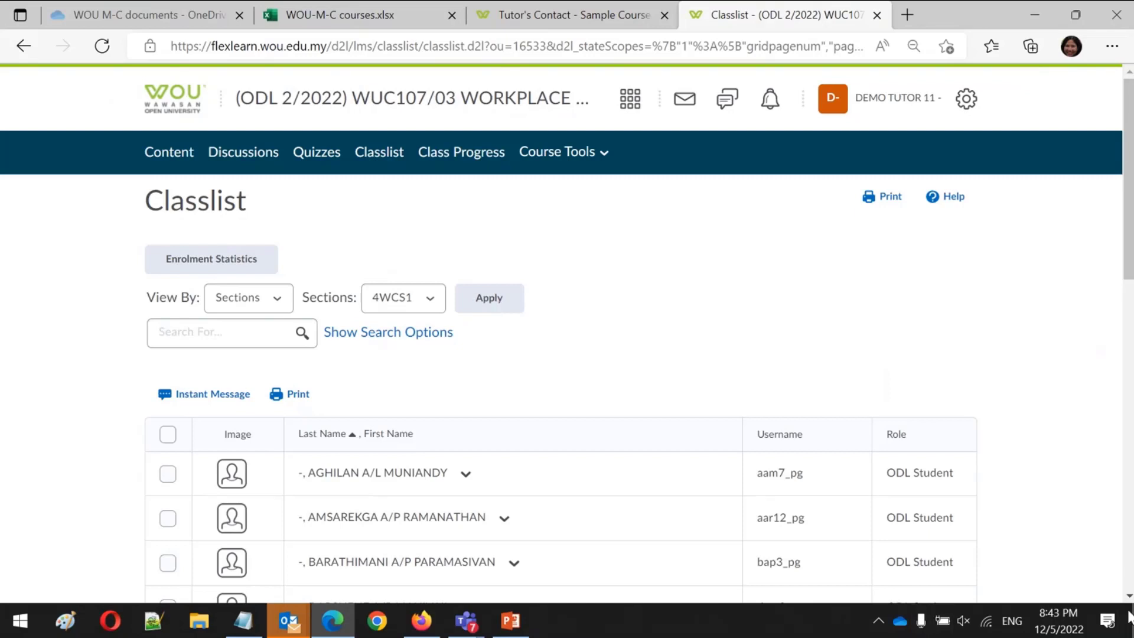
scroll(443, 367, down, 2)
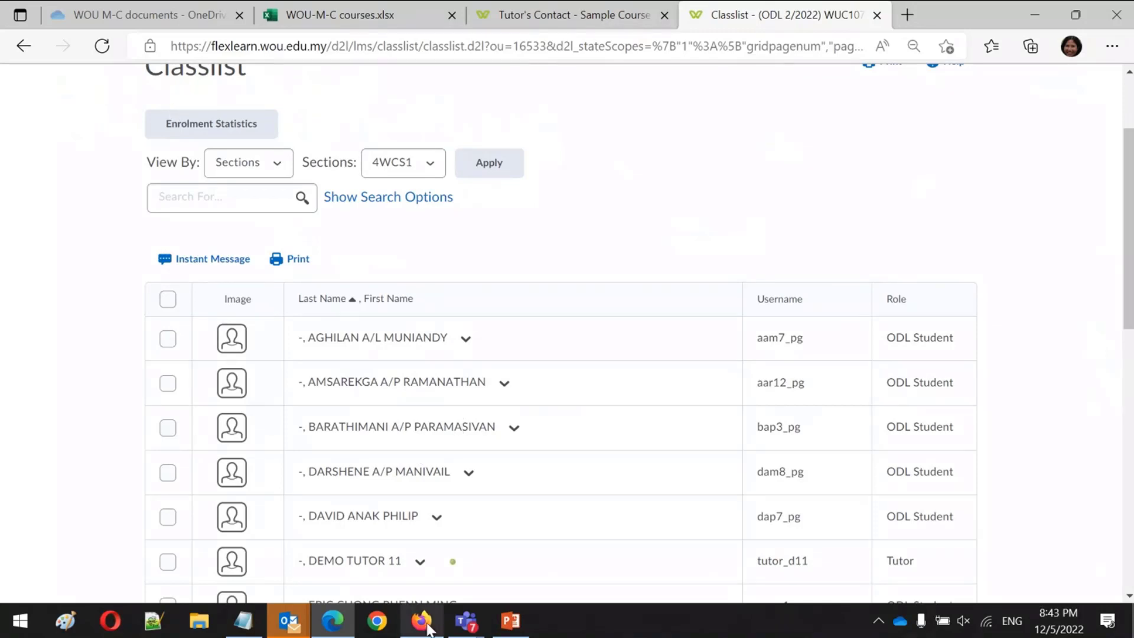
Select the first student in the class list, open an instant message to them, and close it without sending
click(169, 341)
click(208, 260)
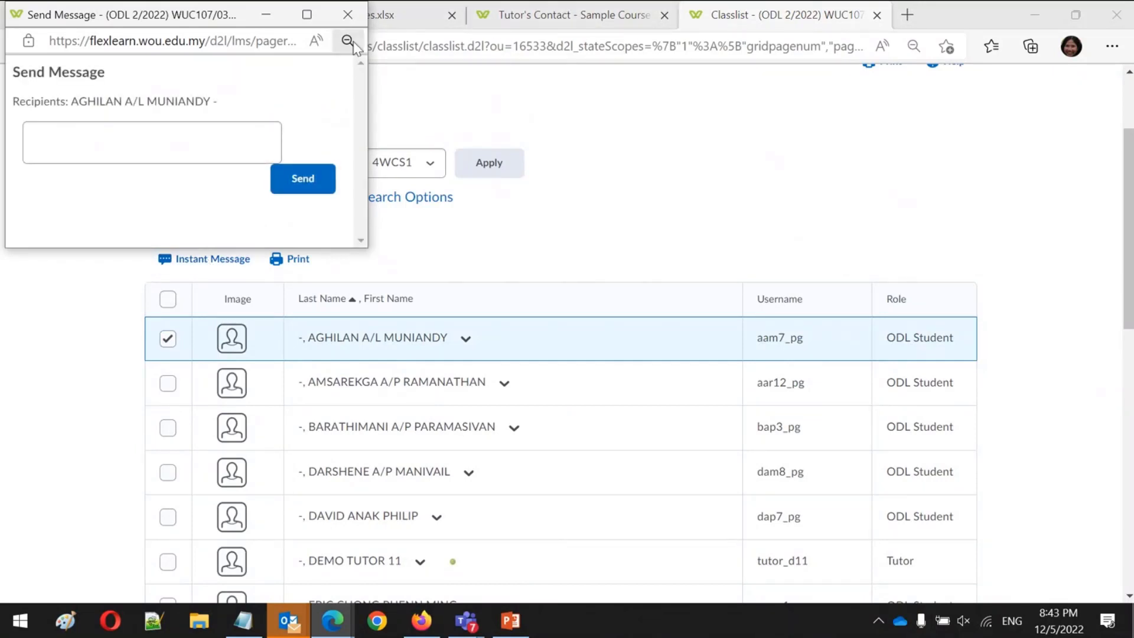
click(354, 23)
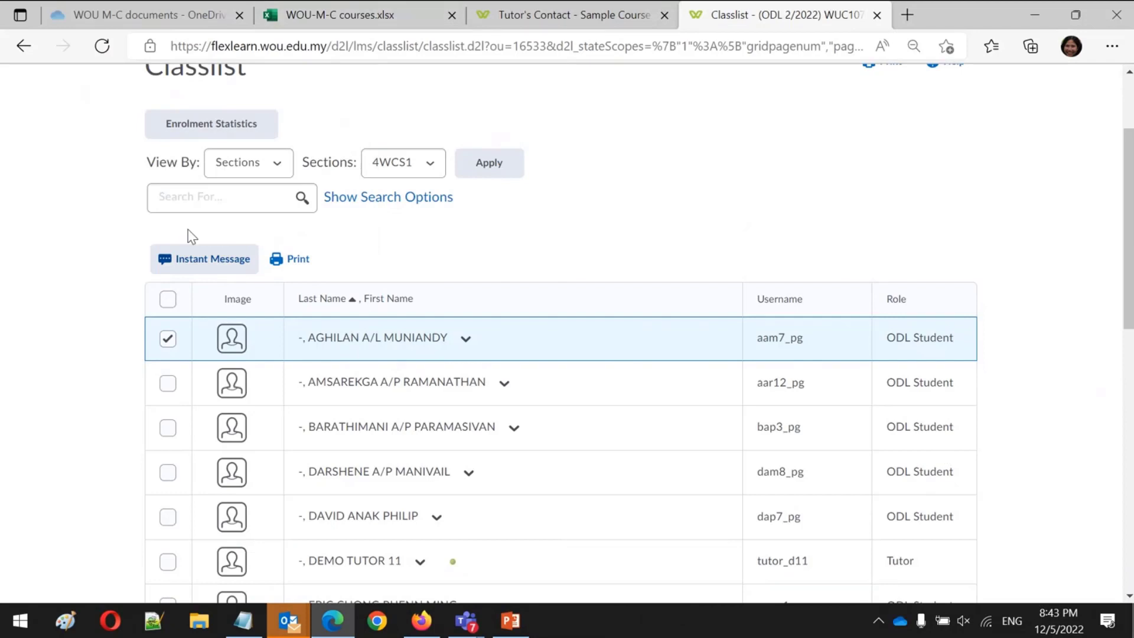
Select all members of section 4WCS1 in the class list, look down the list, and clear the selection
click(168, 300)
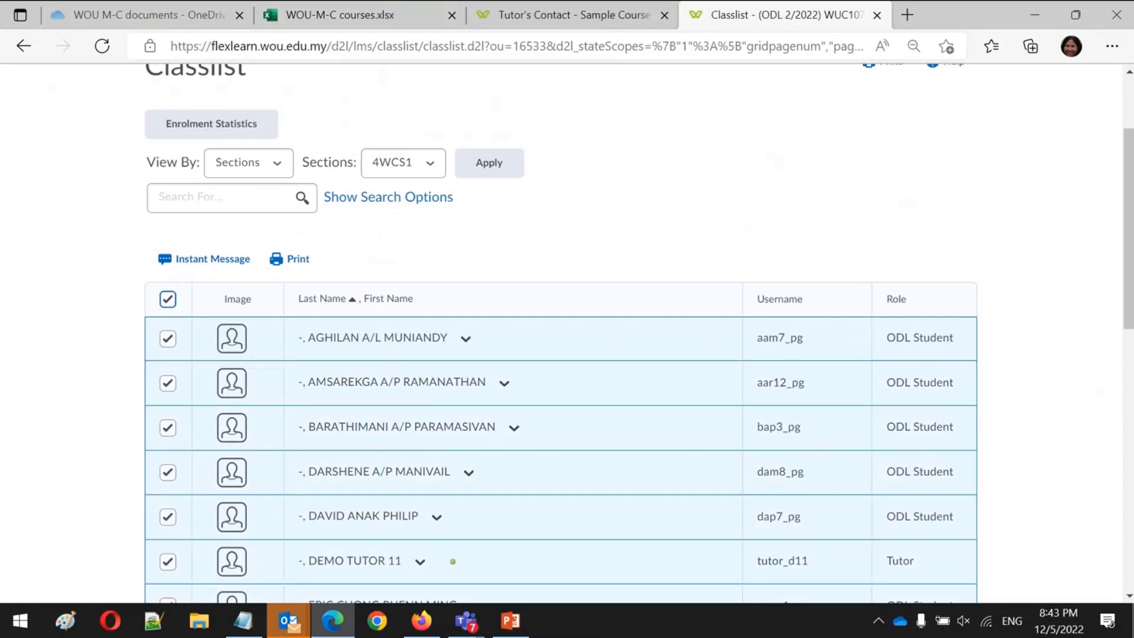
click(1129, 559)
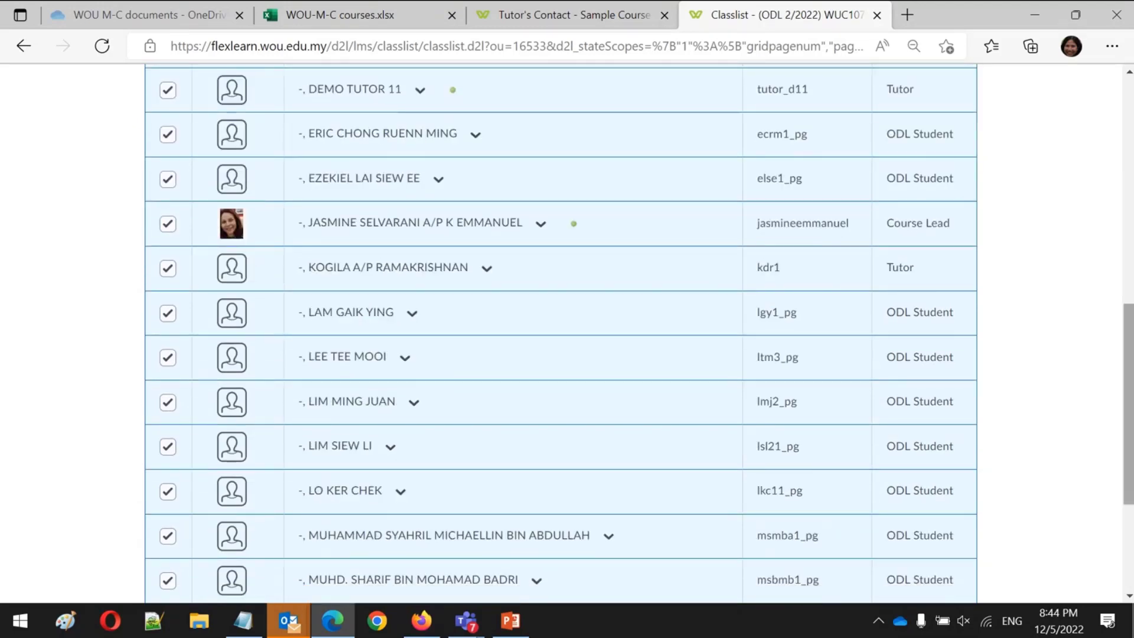
click(1129, 227)
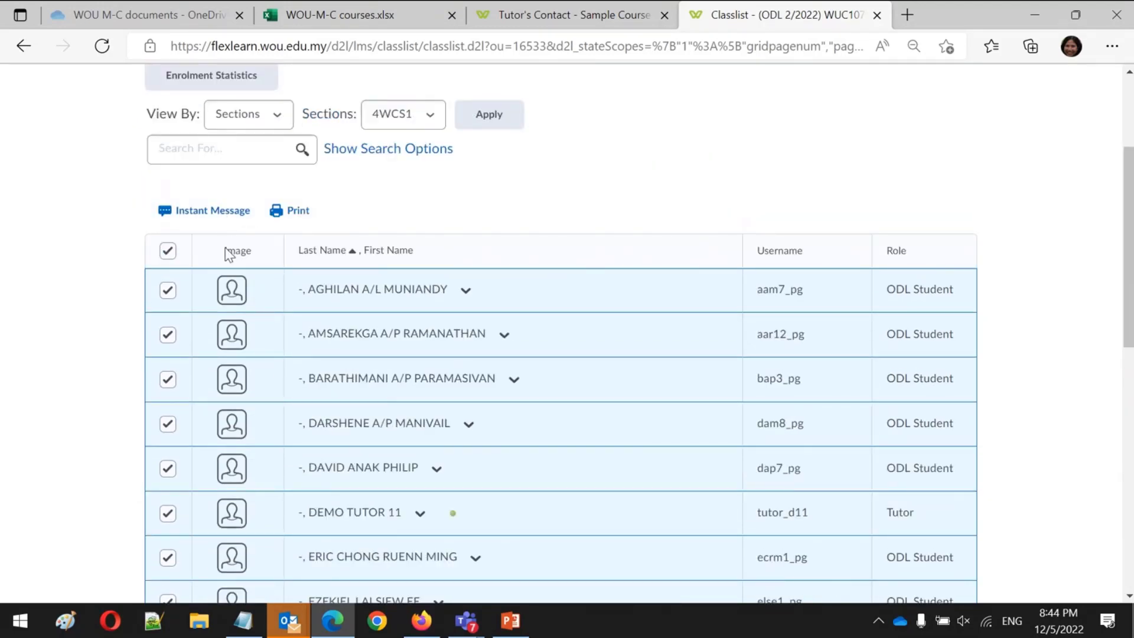
click(168, 251)
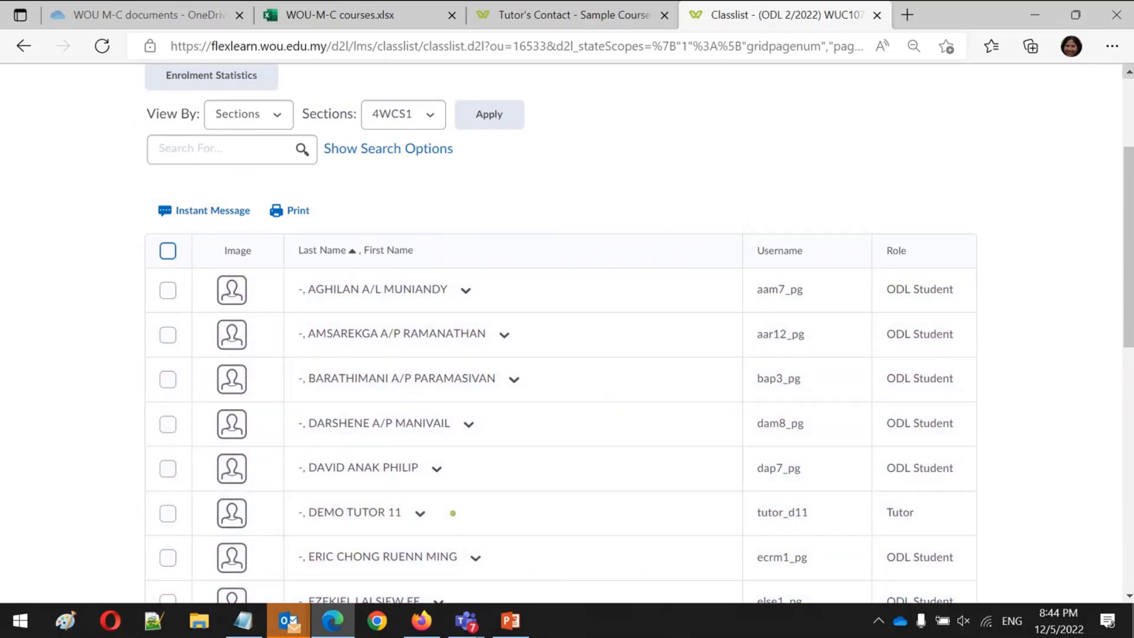
View the first 4WCS1 student's Progress Summary and return to the Classlist
scroll(1122, 73, up, 1)
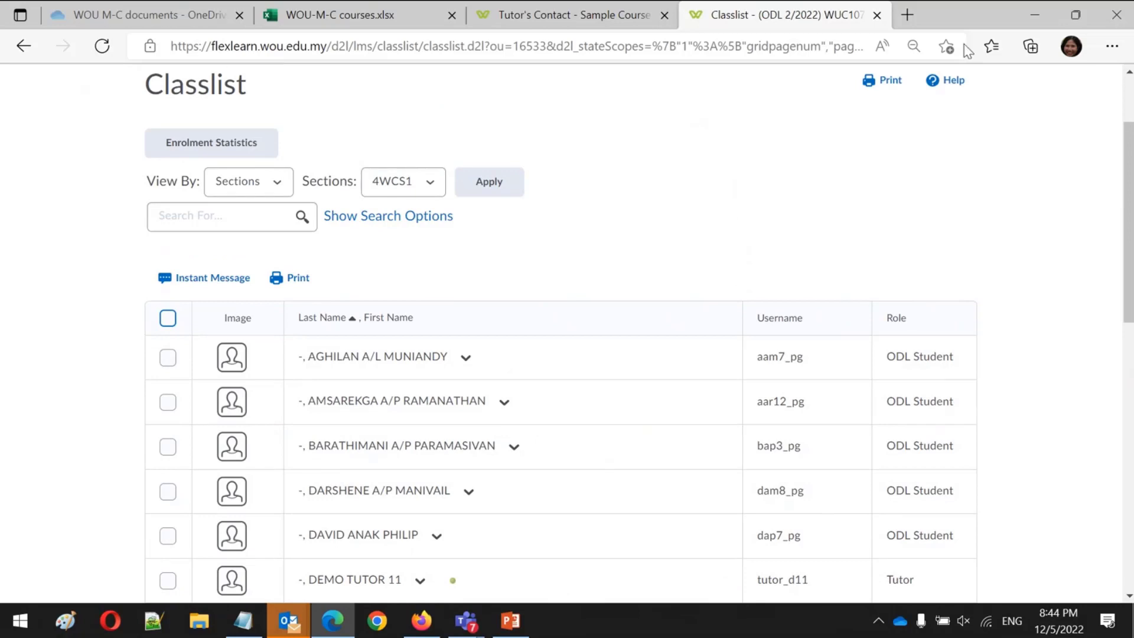
click(467, 358)
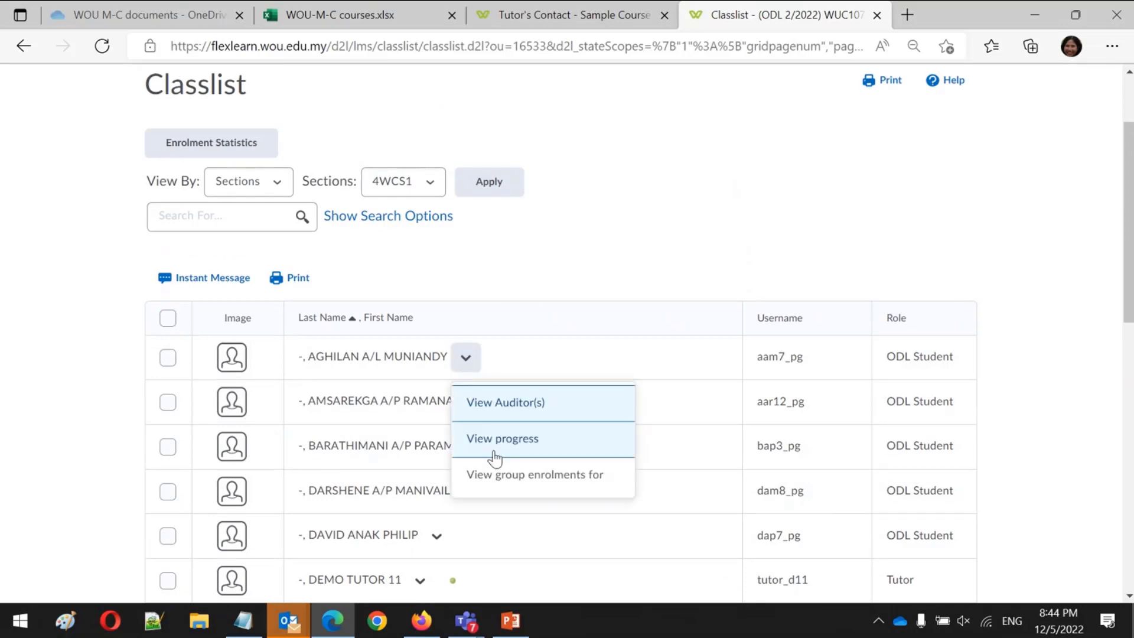
click(499, 452)
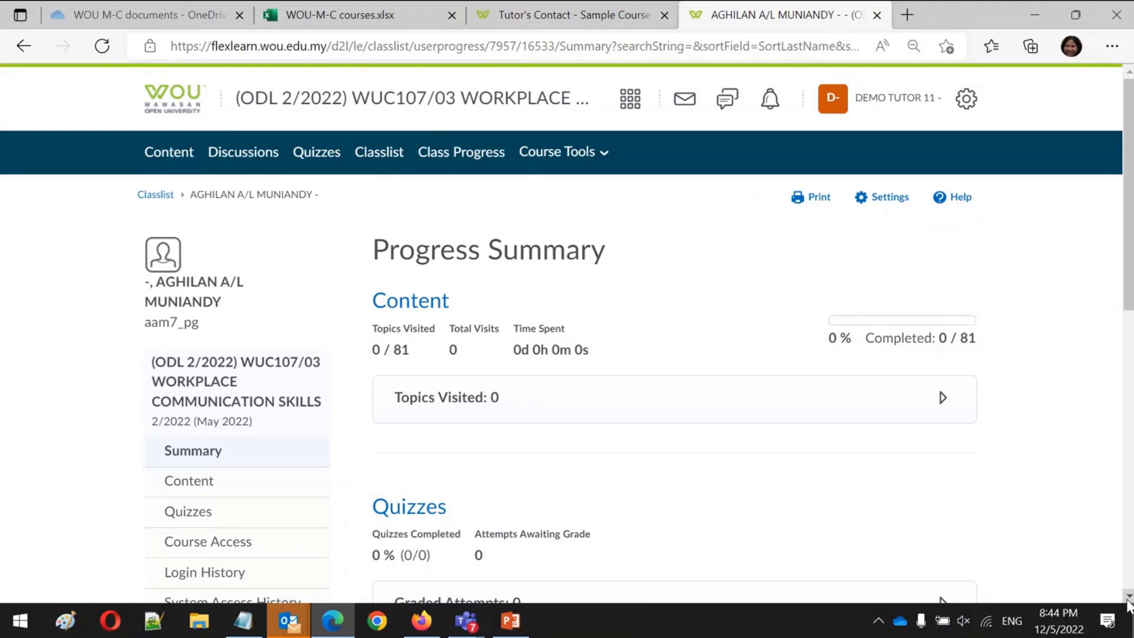
click(1128, 598)
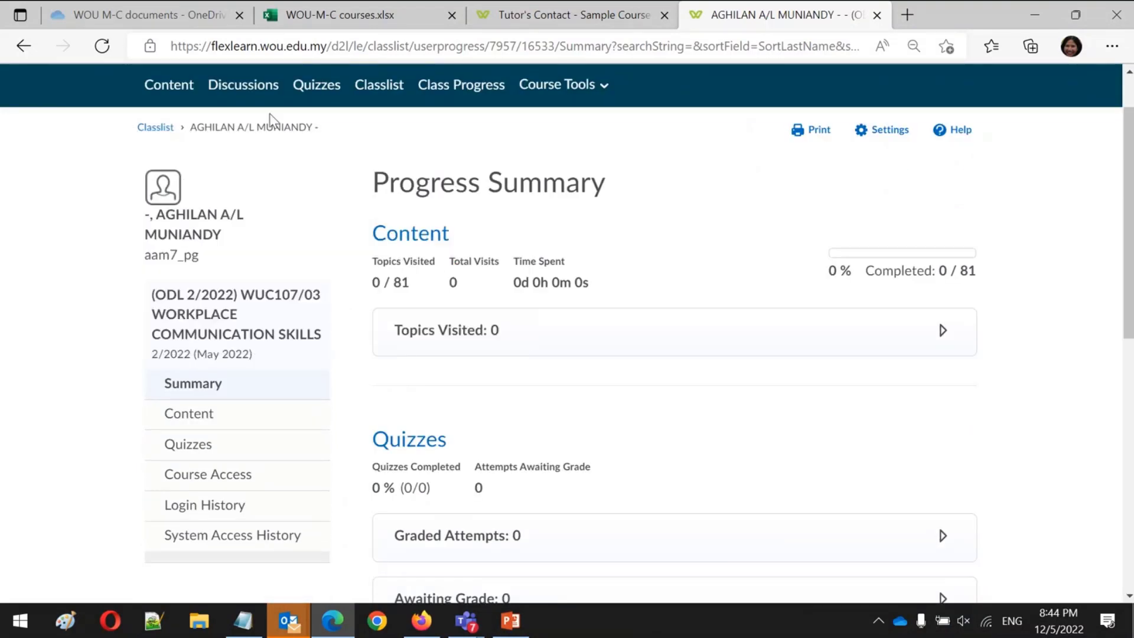
click(155, 128)
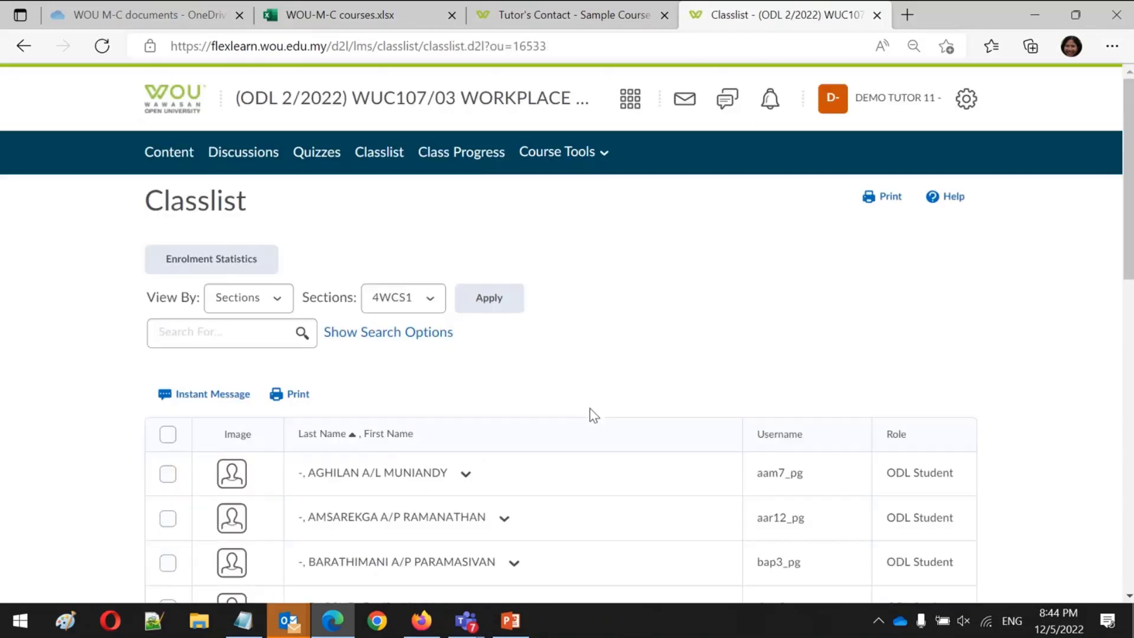
Switch the class list to the members of section 3WCS1
click(391, 314)
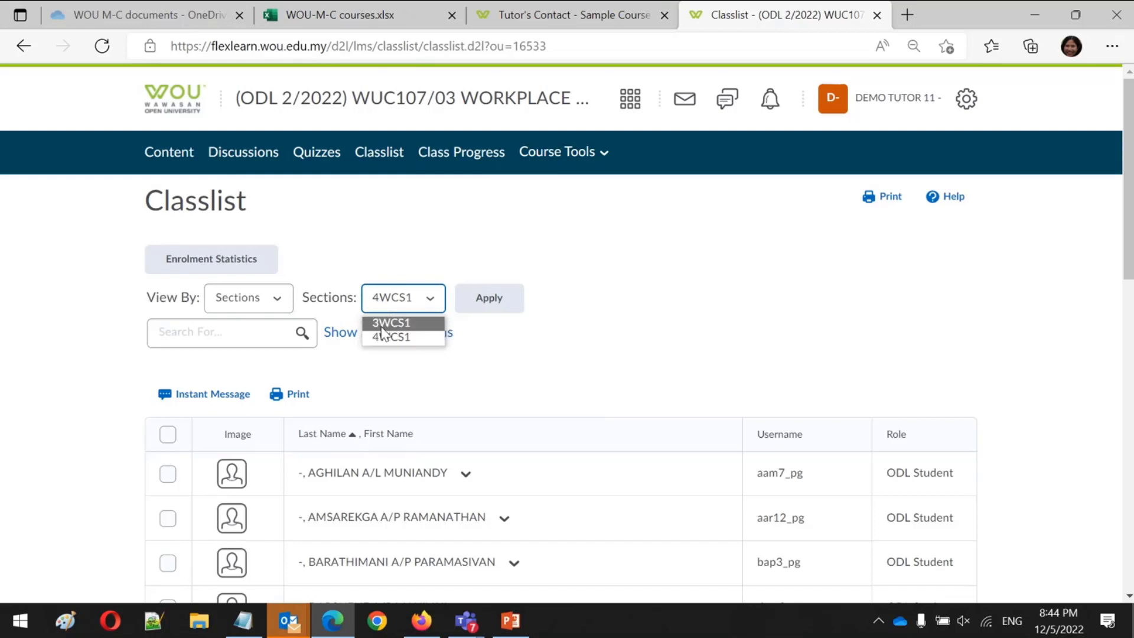
click(390, 322)
click(507, 302)
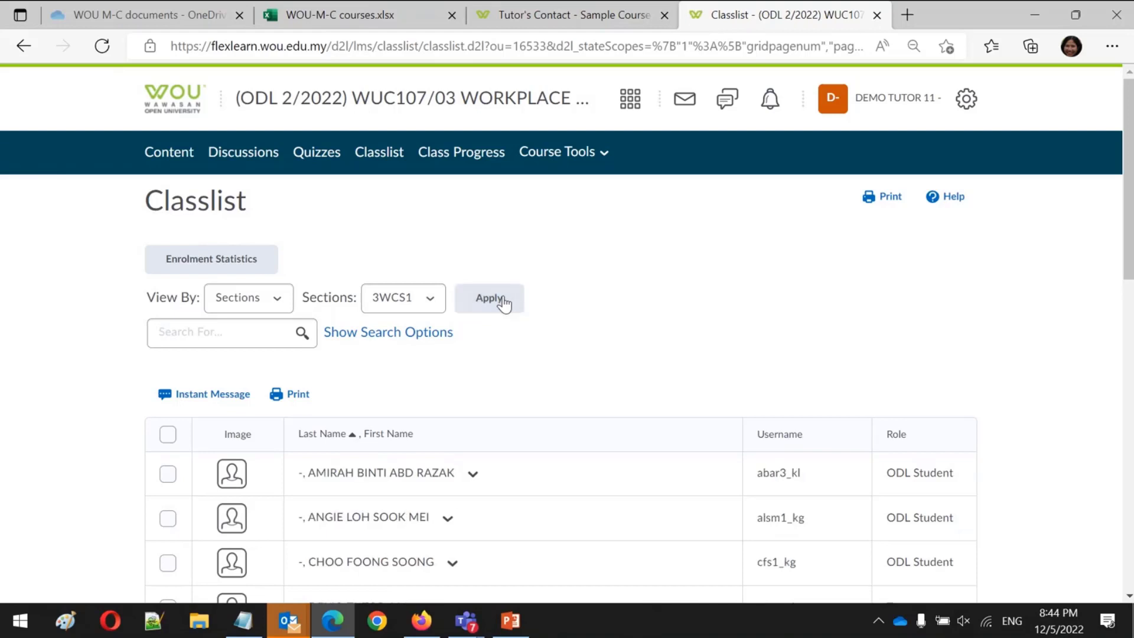
View the first 3WCS1 student's progress and look through the Content and Quizzes parts of the summary
click(472, 475)
click(518, 407)
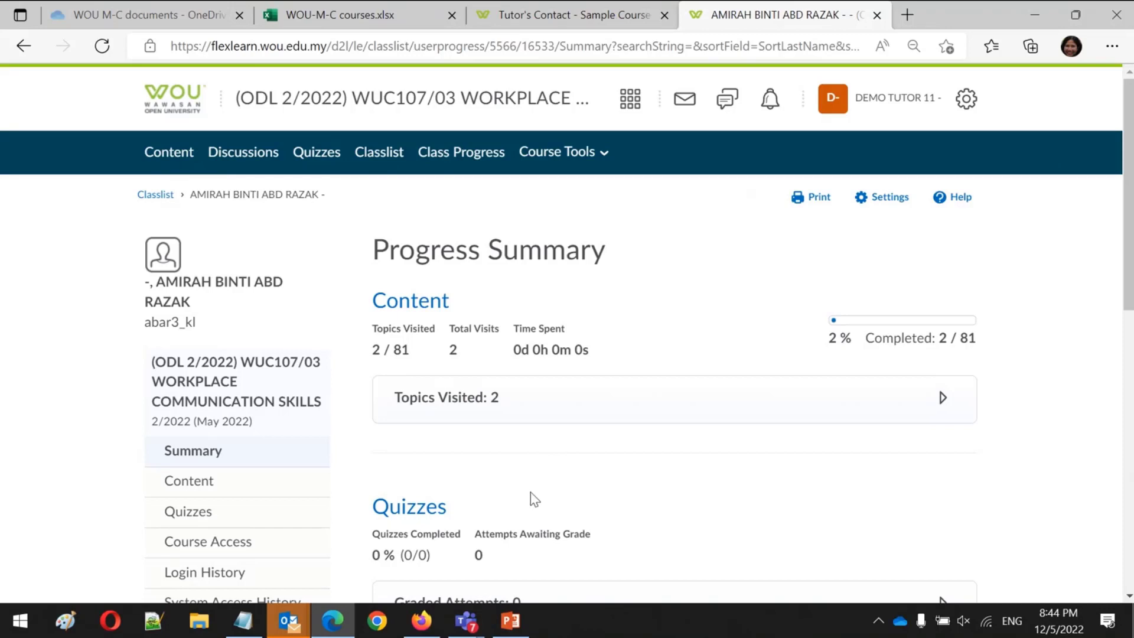
scroll(1128, 599, down, 2)
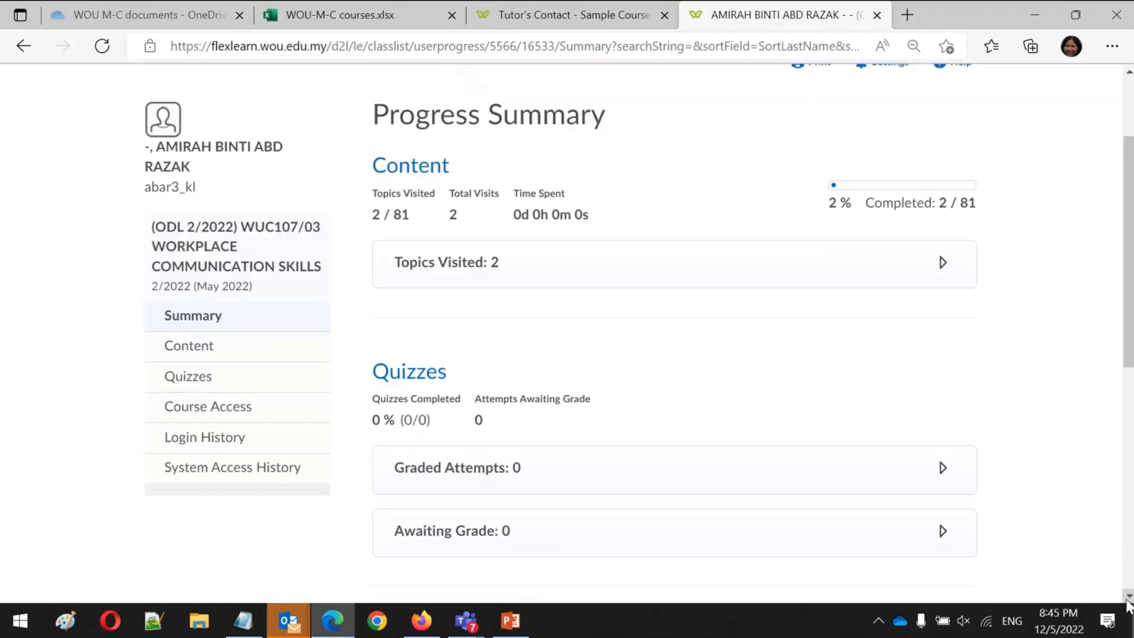
scroll(1128, 603, down, 1)
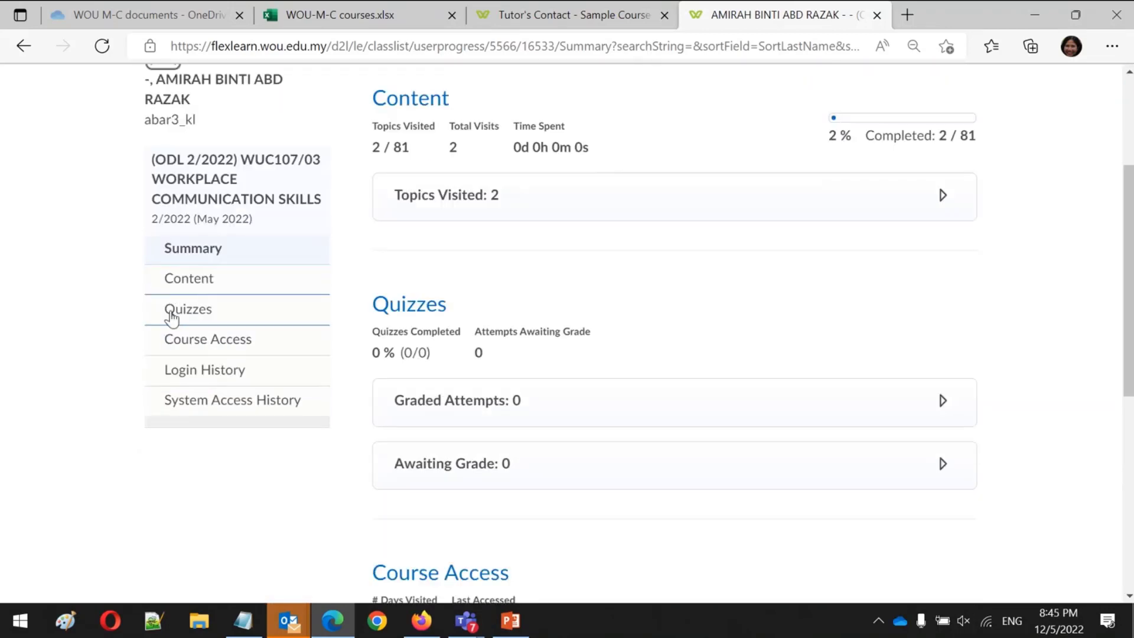
Open the student's Content Progress, look through the units, and expand the Course Assessments details to show the assignment visits
click(218, 289)
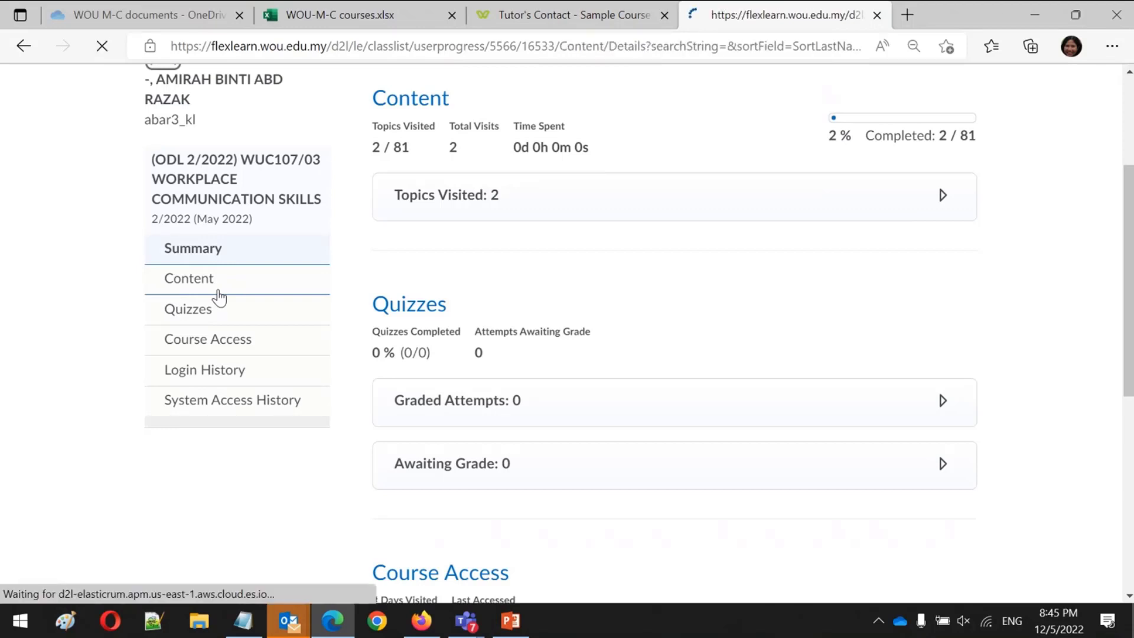
scroll(218, 297, down, 7)
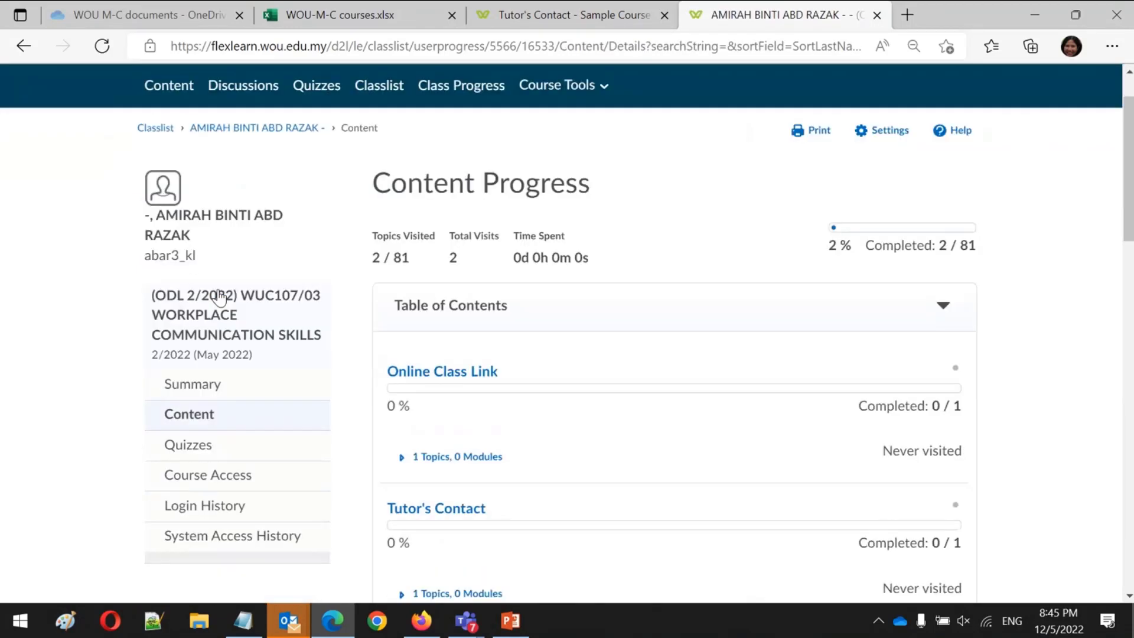
scroll(219, 297, down, 12)
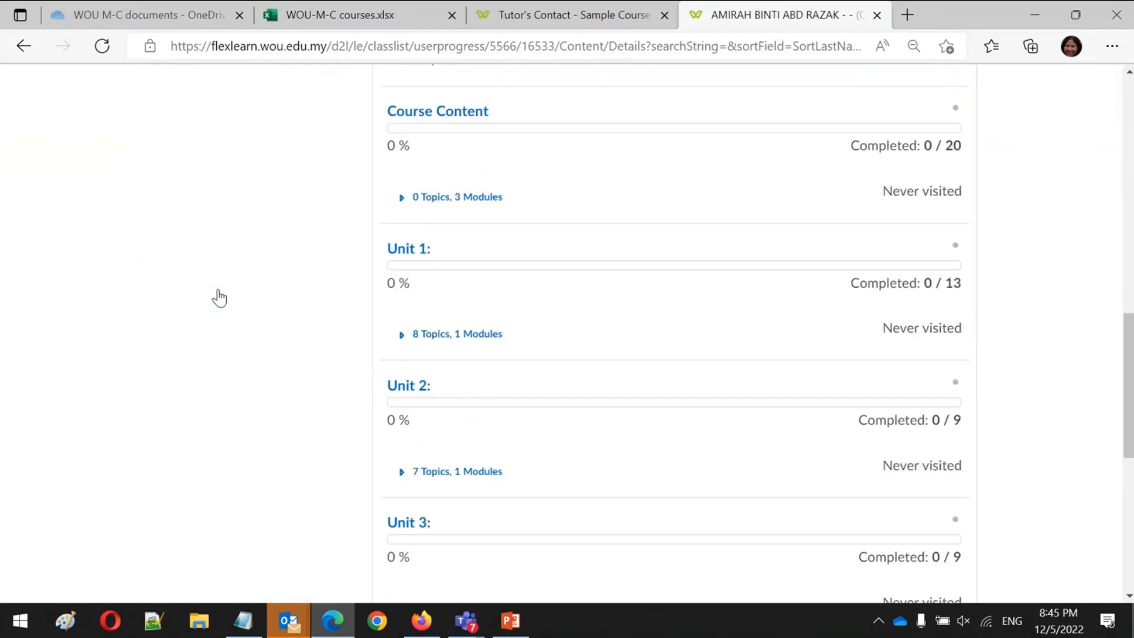
scroll(219, 297, down, 2)
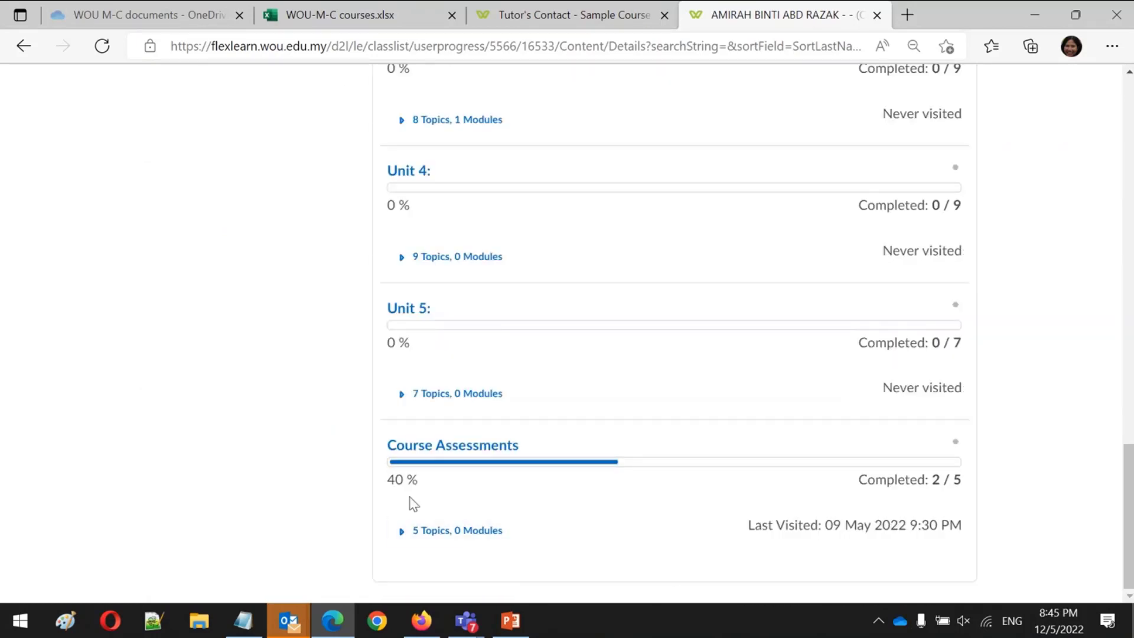
click(399, 530)
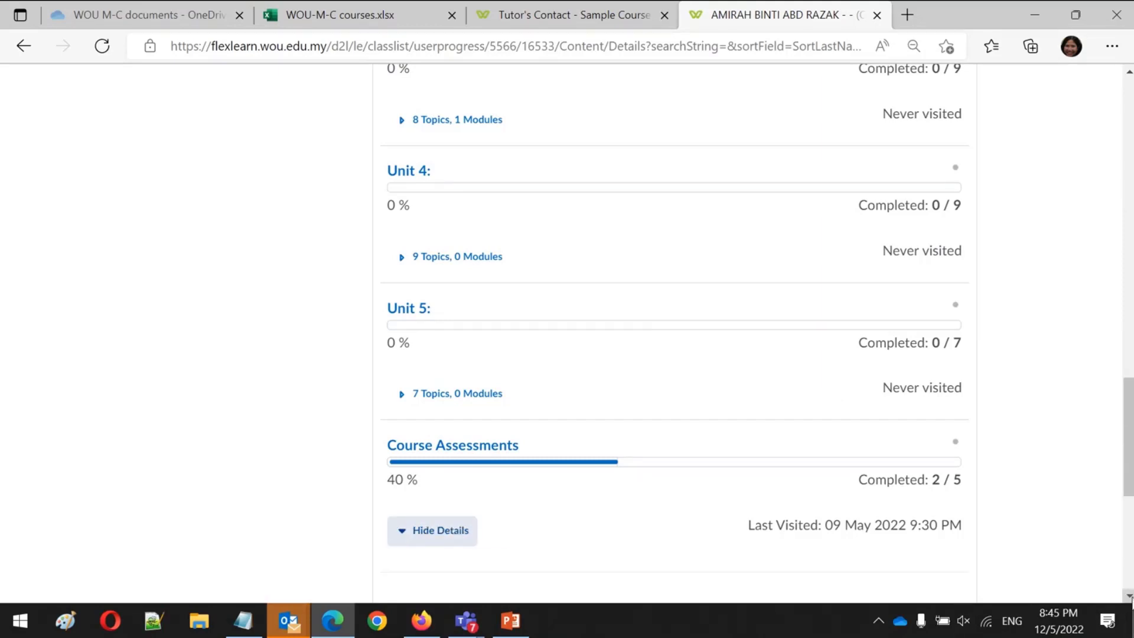
scroll(1130, 598, down, 7)
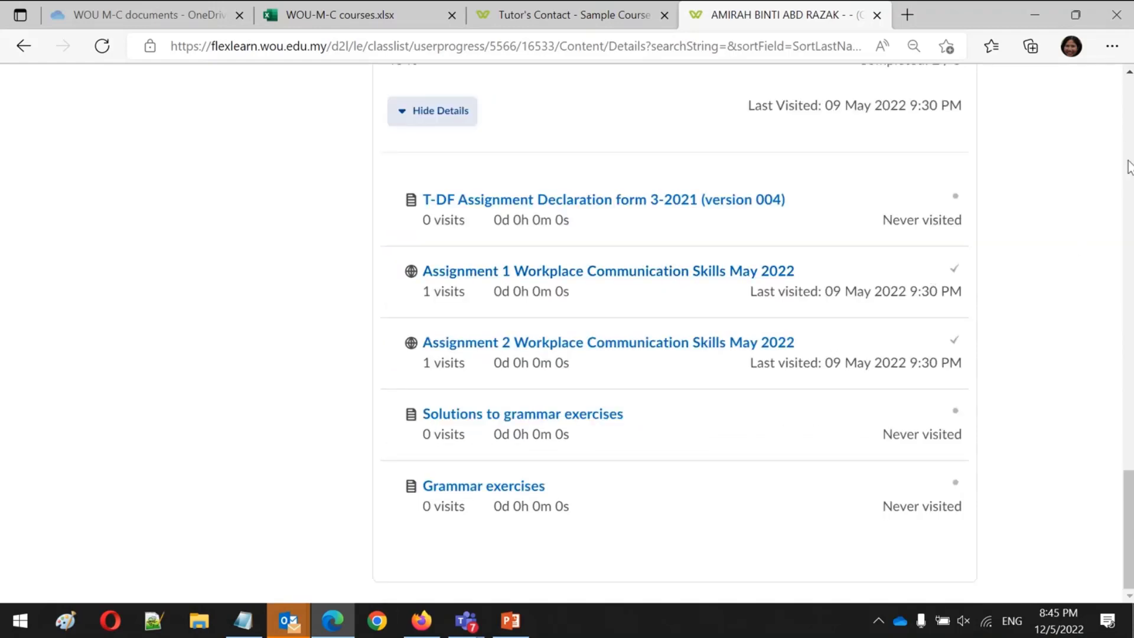
Review the student's Content Progress again from Online Class Link down to the Course Assessments topics and back
click(1130, 80)
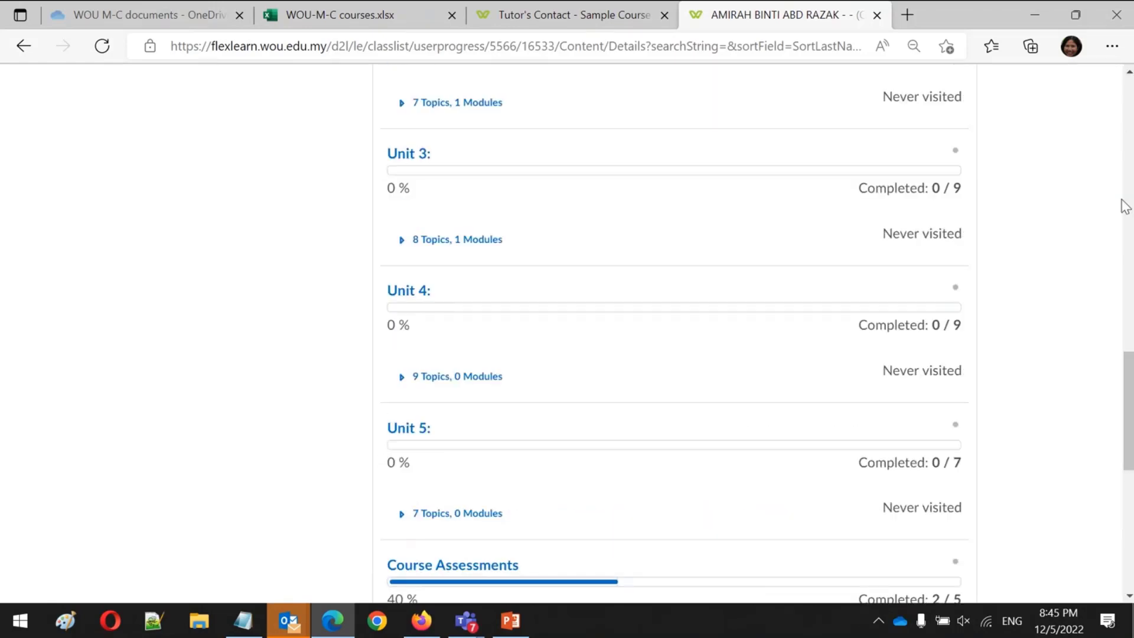
click(1130, 153)
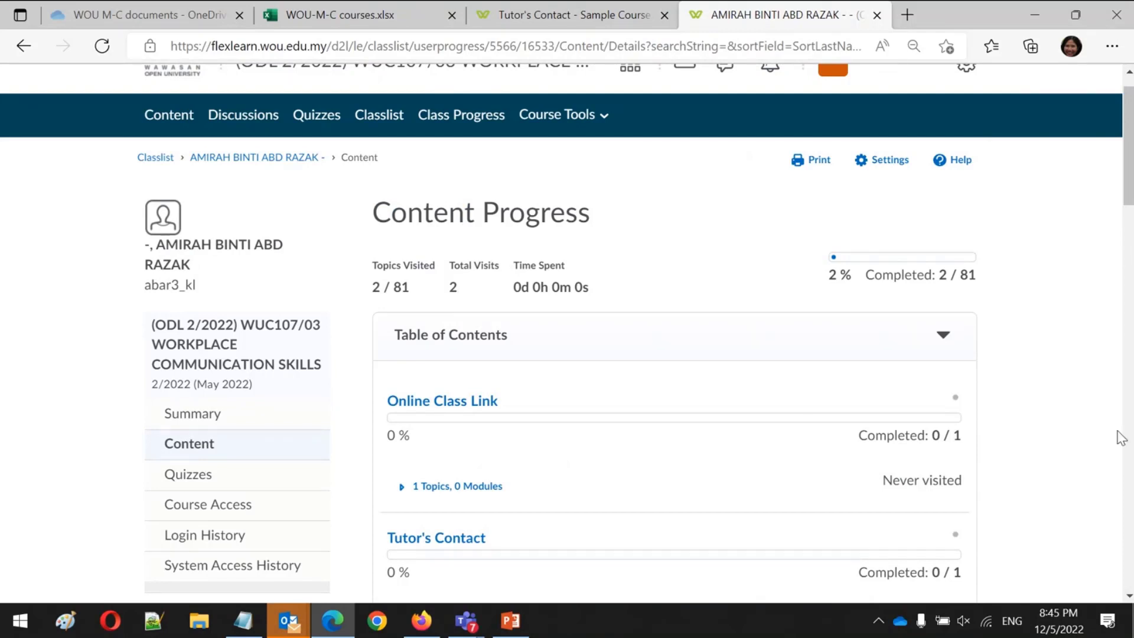
scroll(674, 331, down, 20)
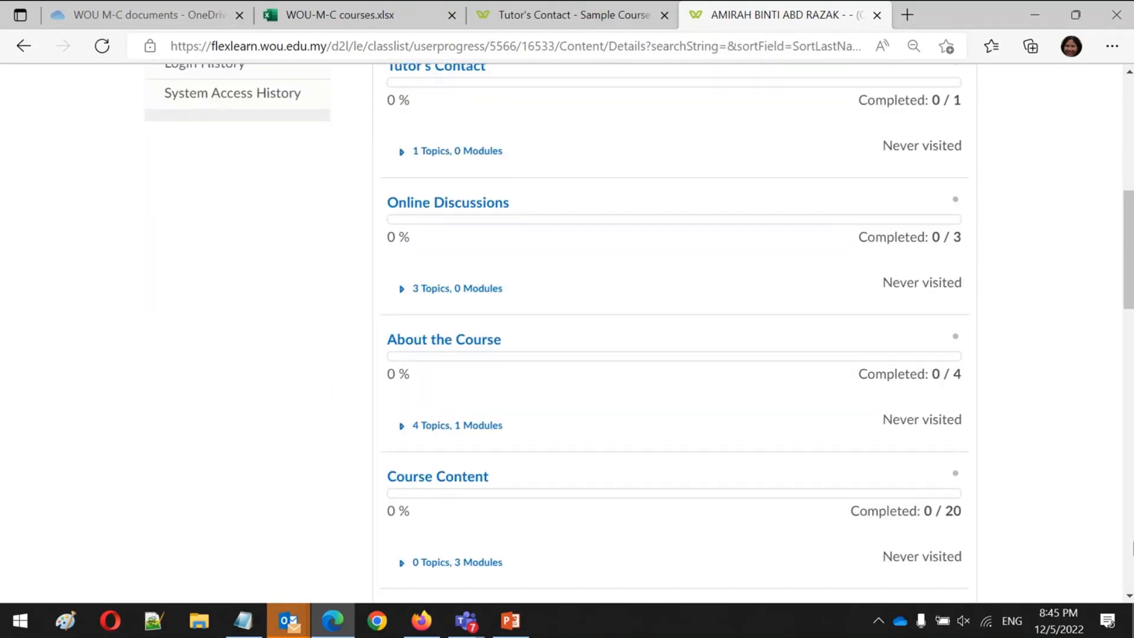
scroll(673, 331, down, 3)
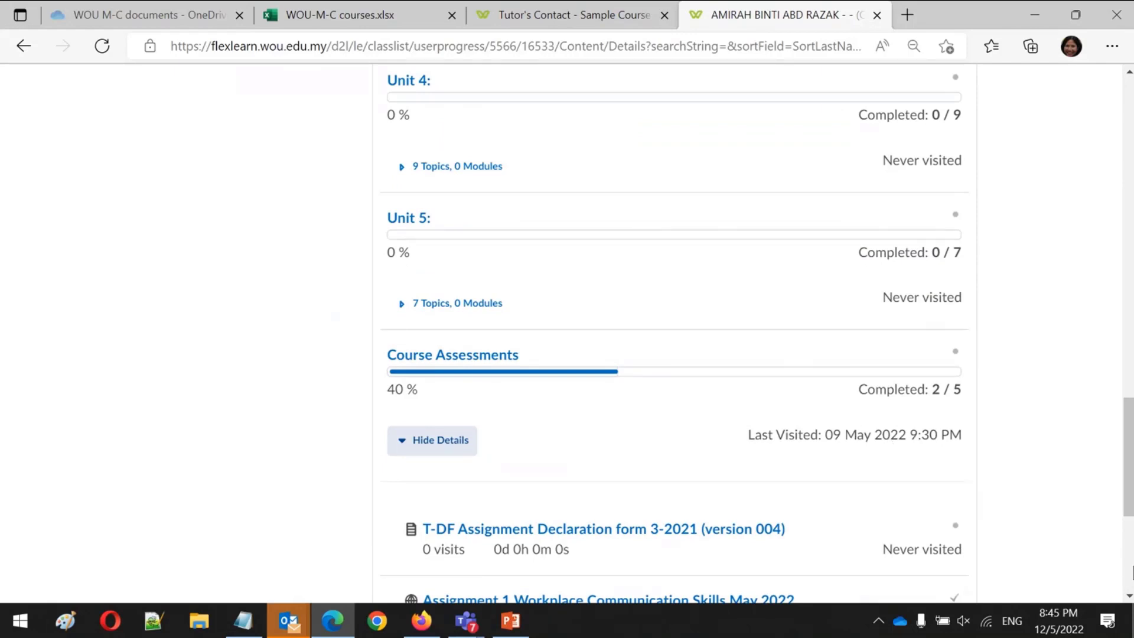
scroll(1132, 571, down, 5)
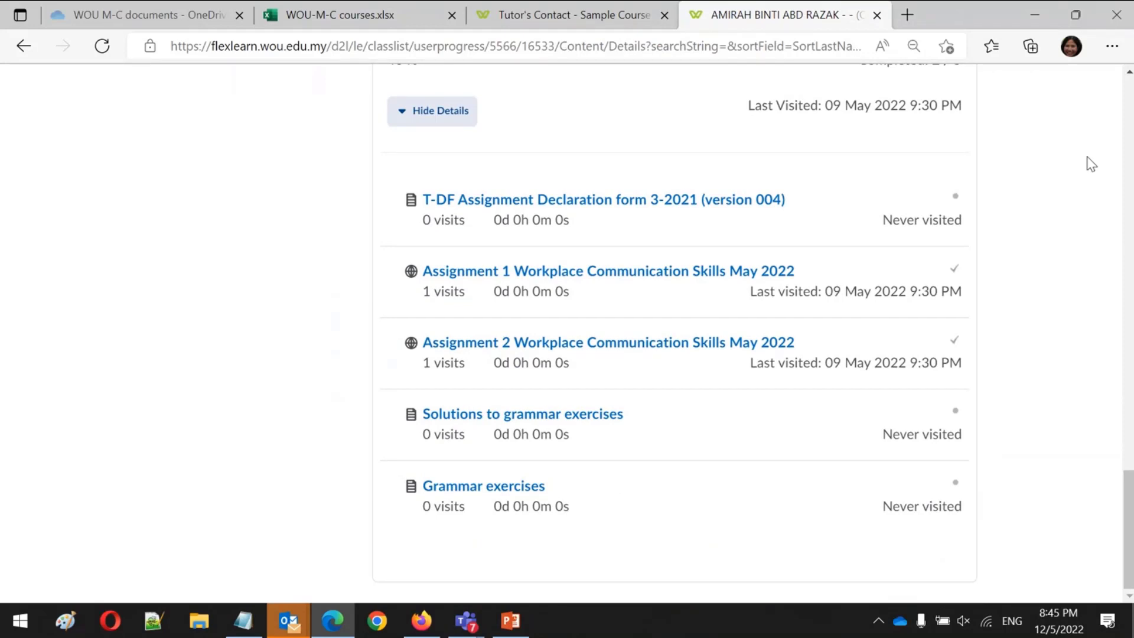
scroll(1130, 116, up, 15)
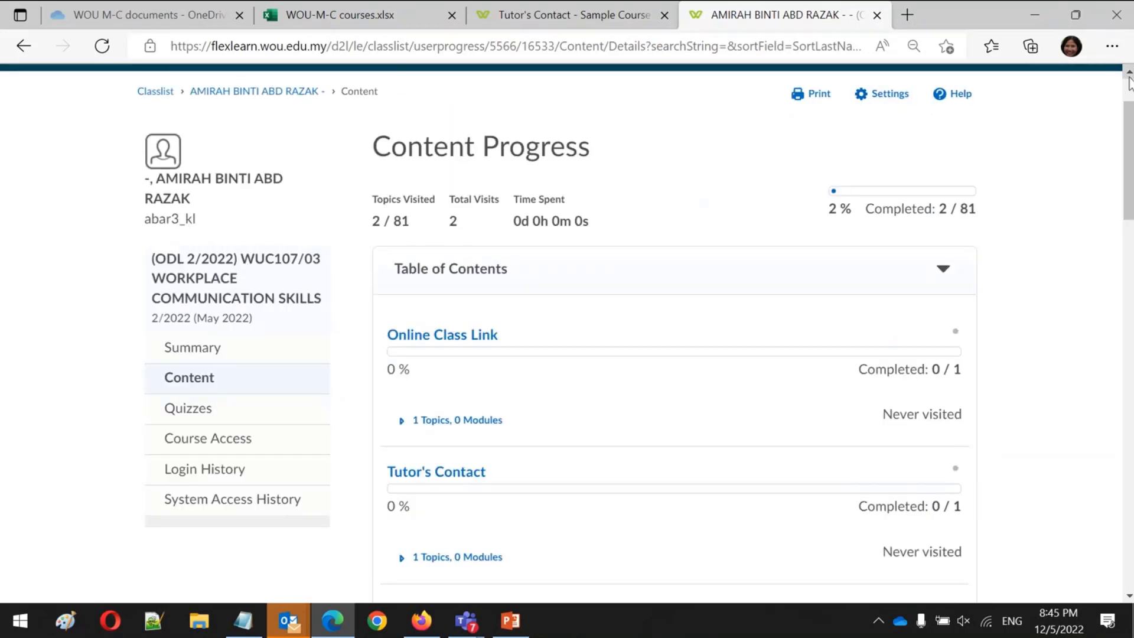
Open the course's Class Progress and examine the content completion, discussions, logins and grades of section 3WCS1 members
scroll(1129, 99, up, 2)
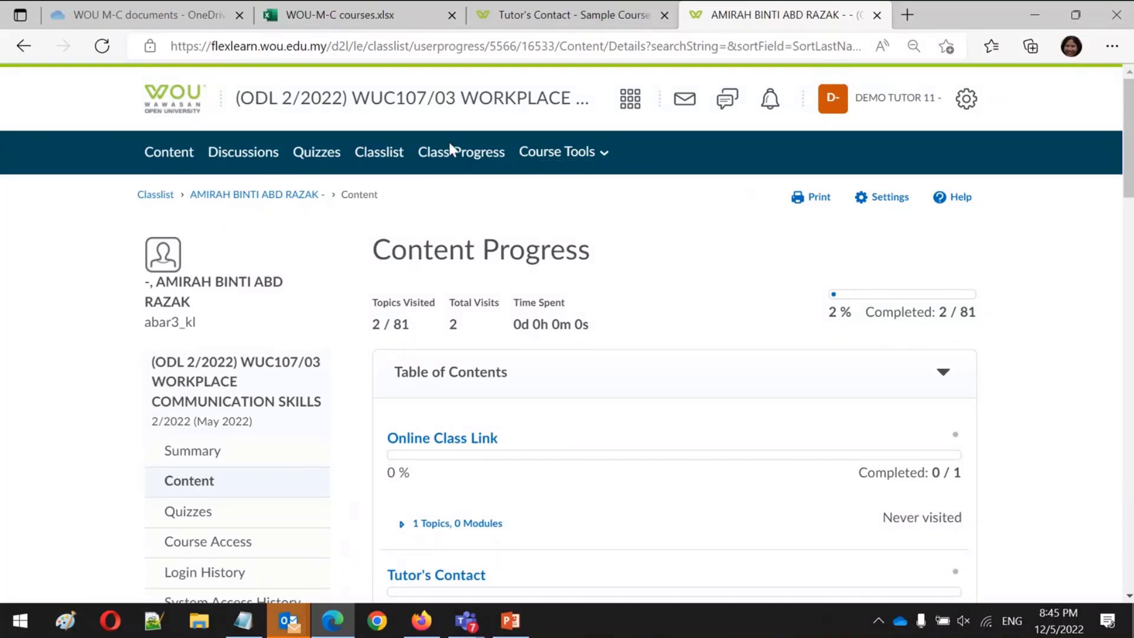
click(450, 157)
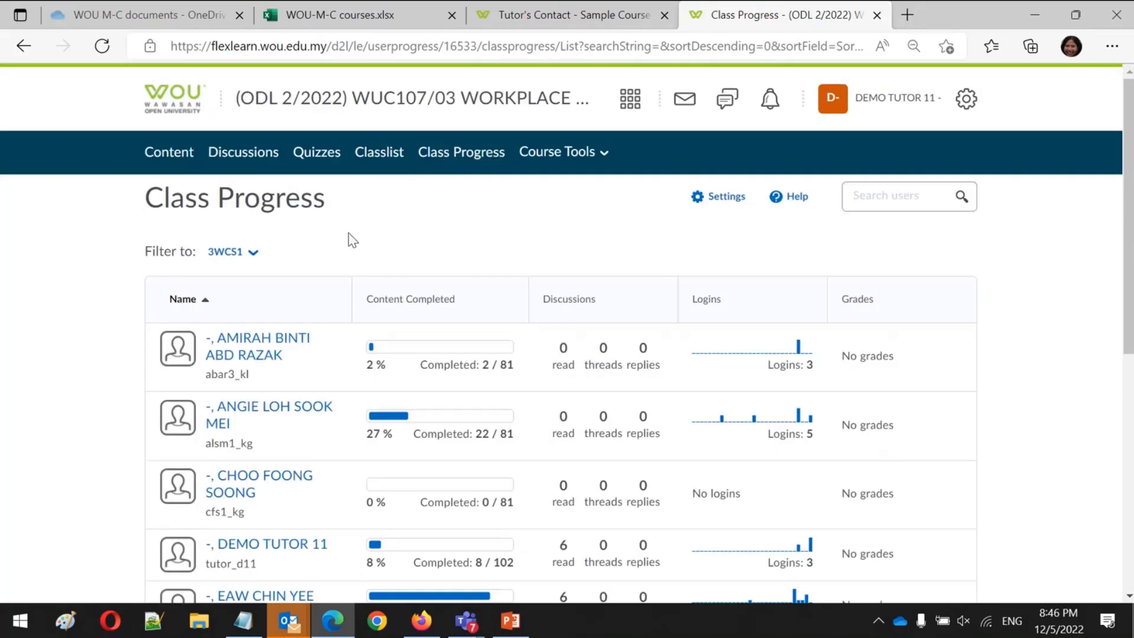
click(1128, 597)
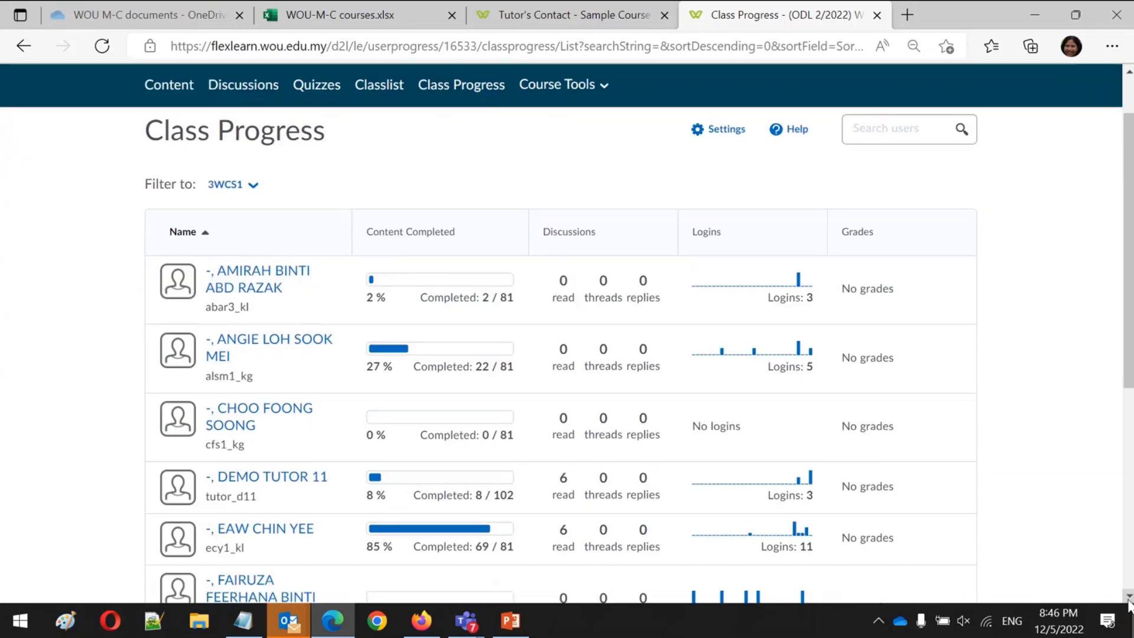
click(1129, 597)
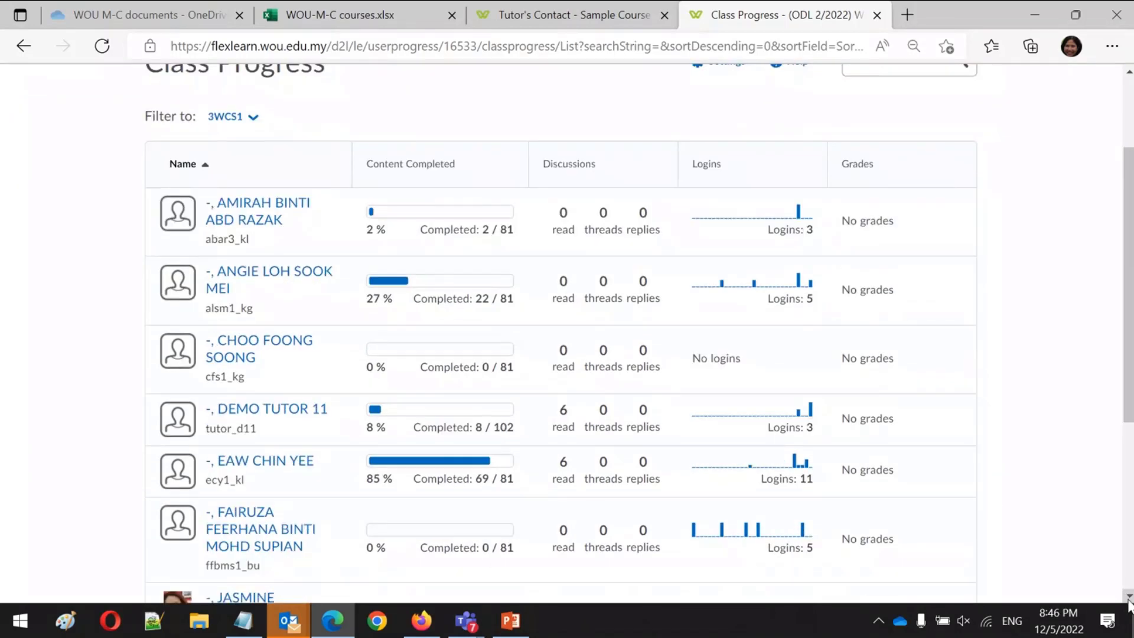
click(1129, 598)
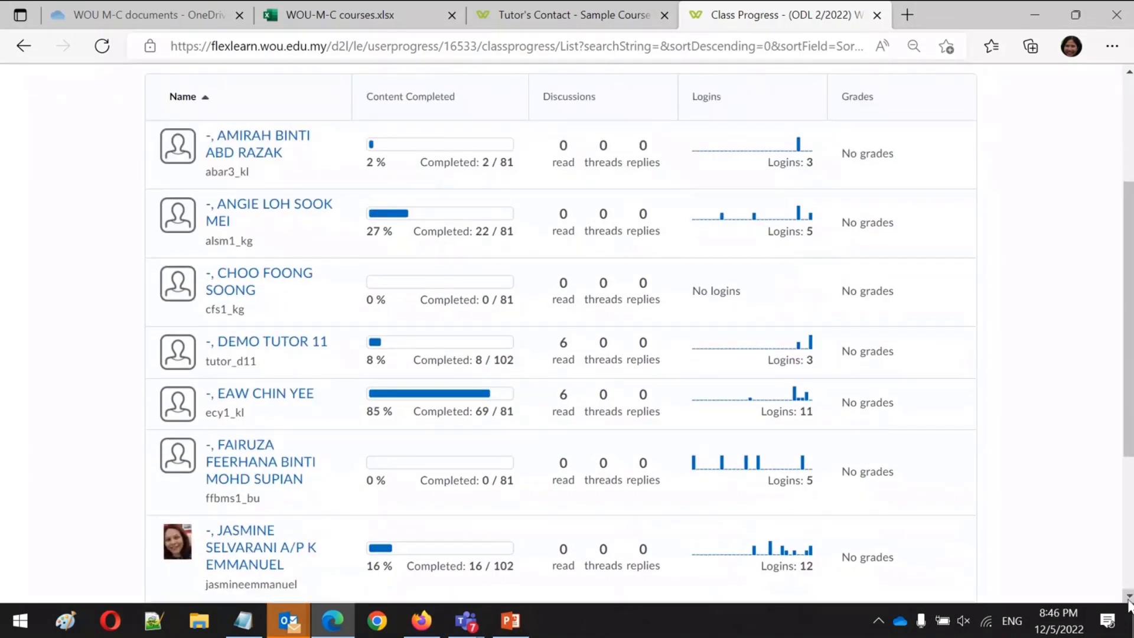
click(1129, 598)
click(1128, 598)
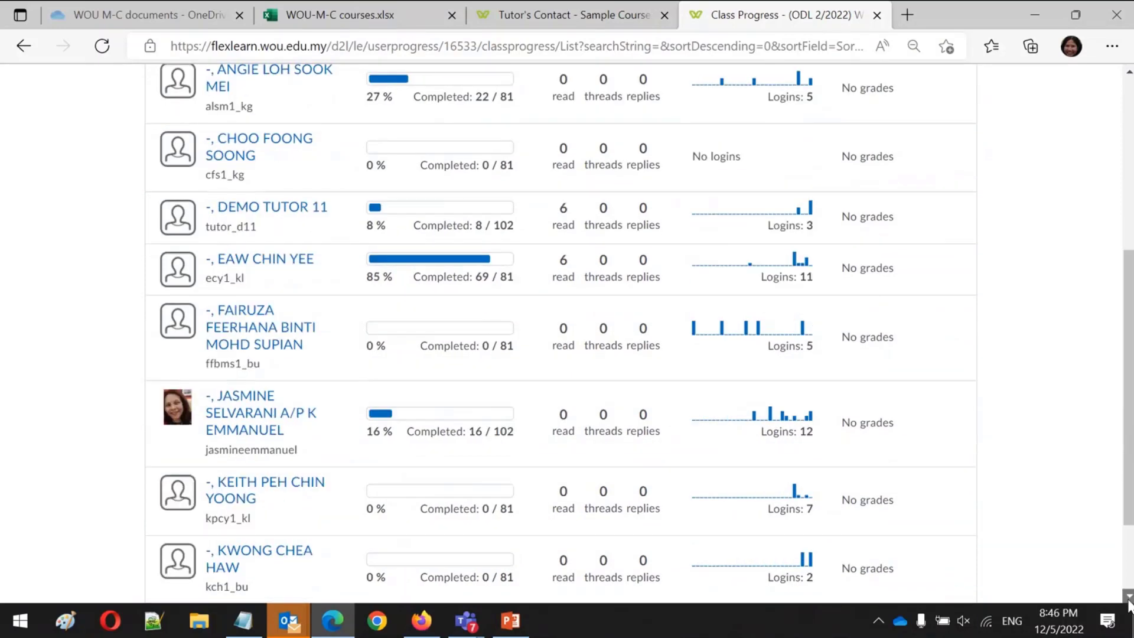
click(1129, 137)
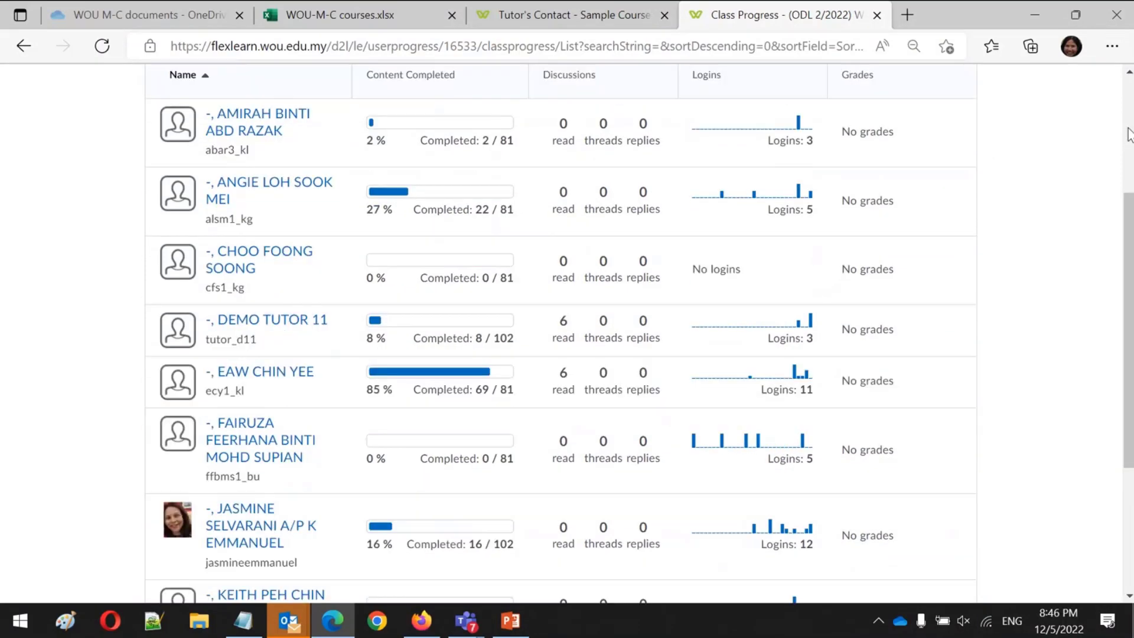
Check the first student's logins in Class Progress and open that student's Progress Summary
mouse_move(706, 317)
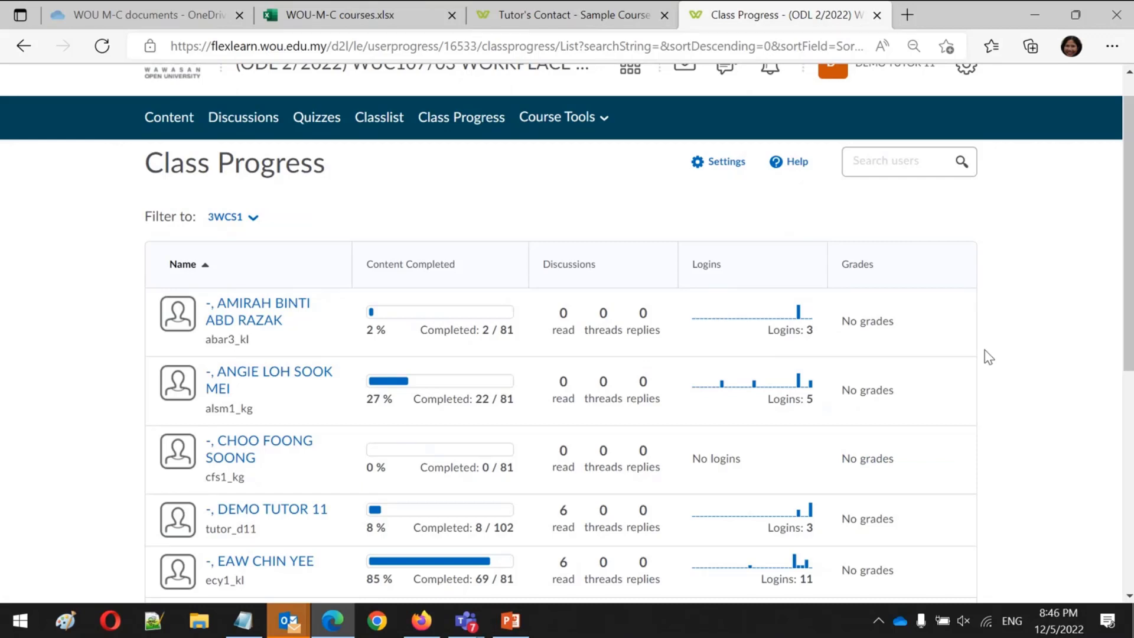
mouse_move(799, 324)
click(244, 321)
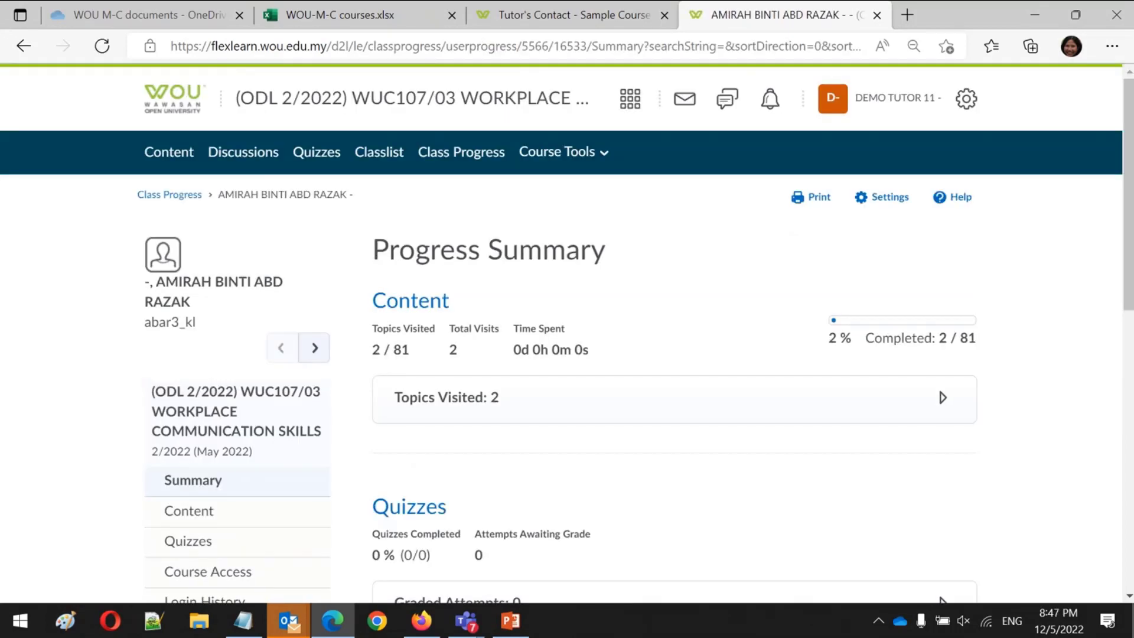
Open the student's Login History from the Progress Summary, review the dated sessions and load more entries
scroll(225, 109, down, 8)
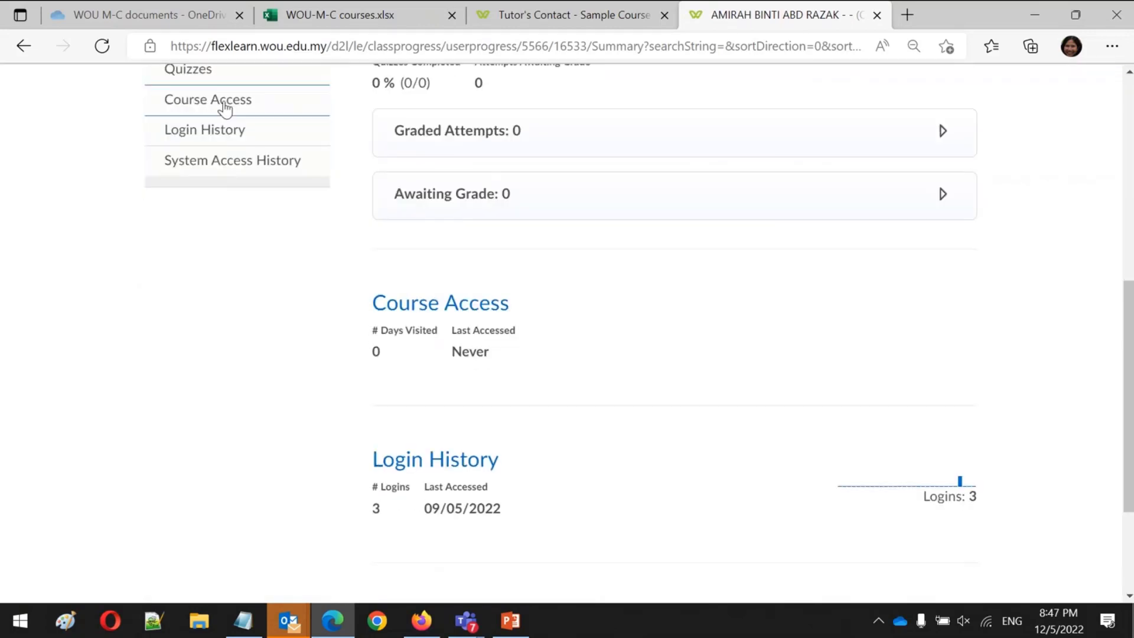
click(192, 128)
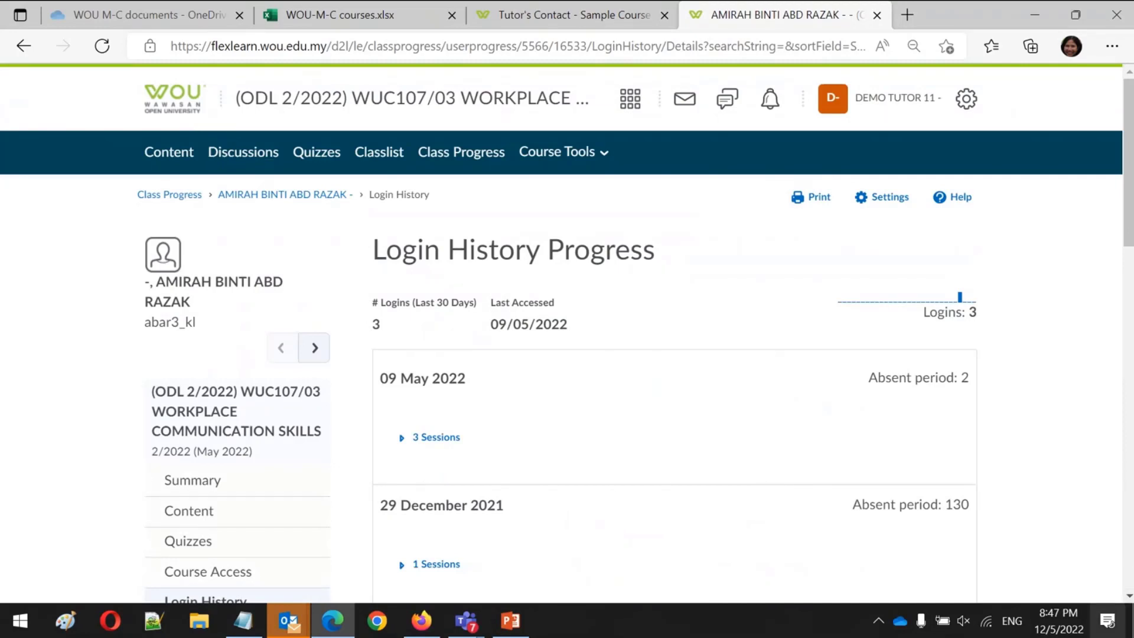
scroll(1129, 598, down, 2)
scroll(1129, 598, down, 3)
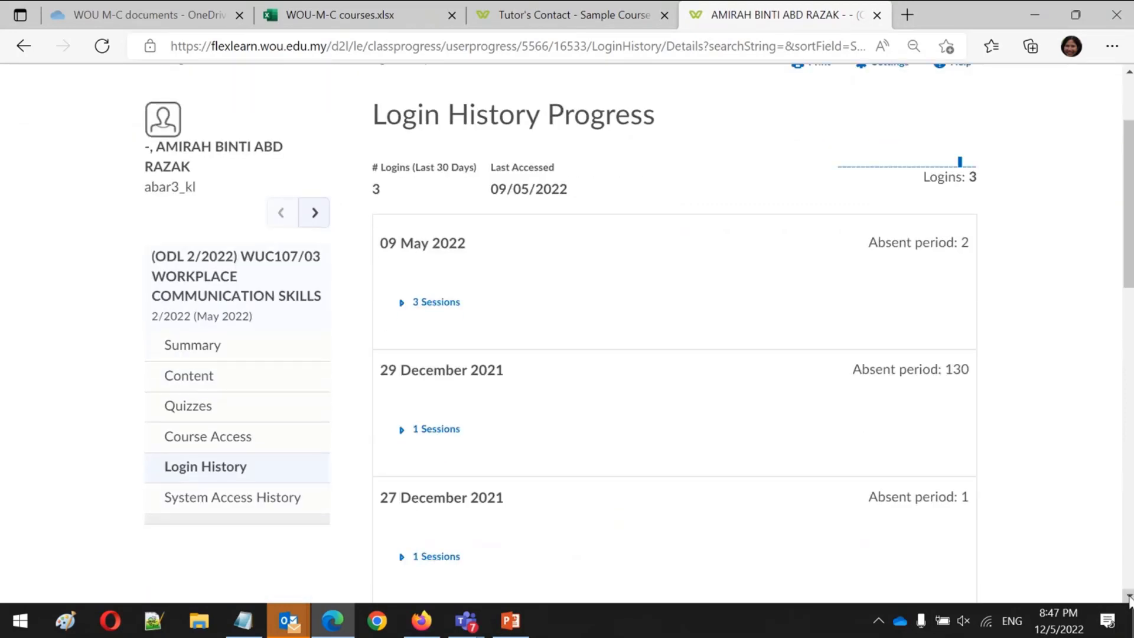
scroll(1129, 597, down, 10)
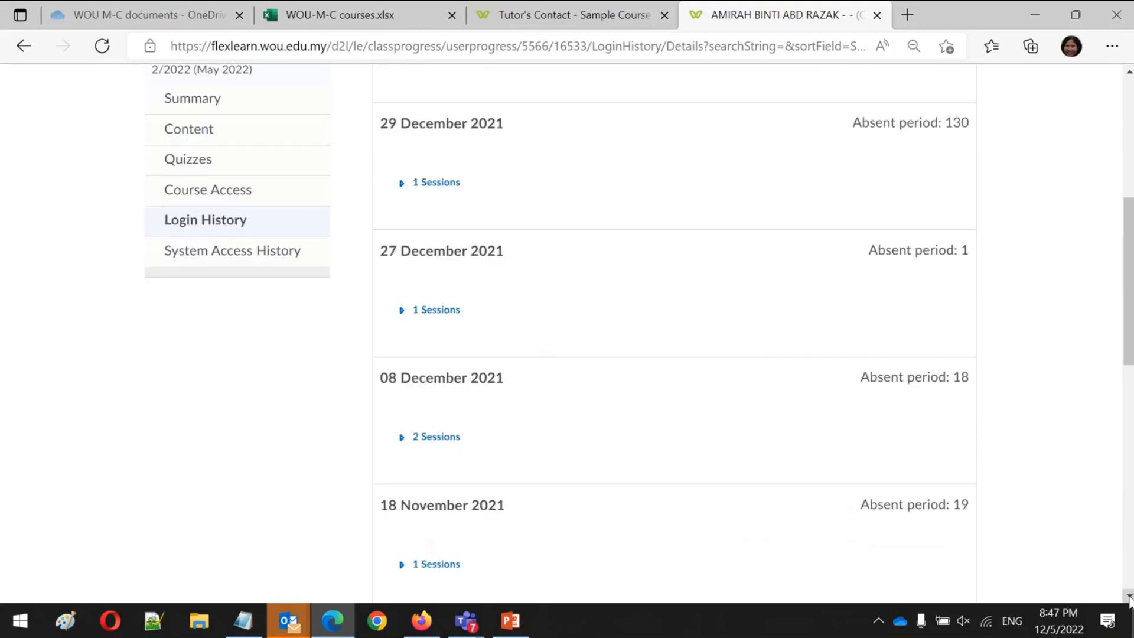
scroll(1129, 598, down, 2)
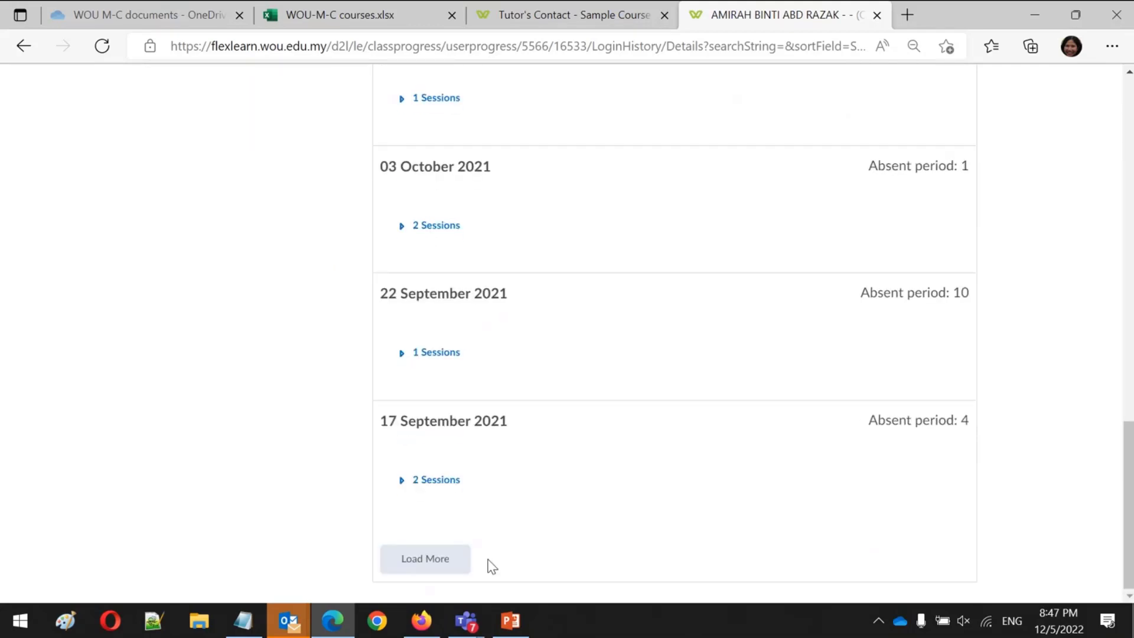
click(447, 561)
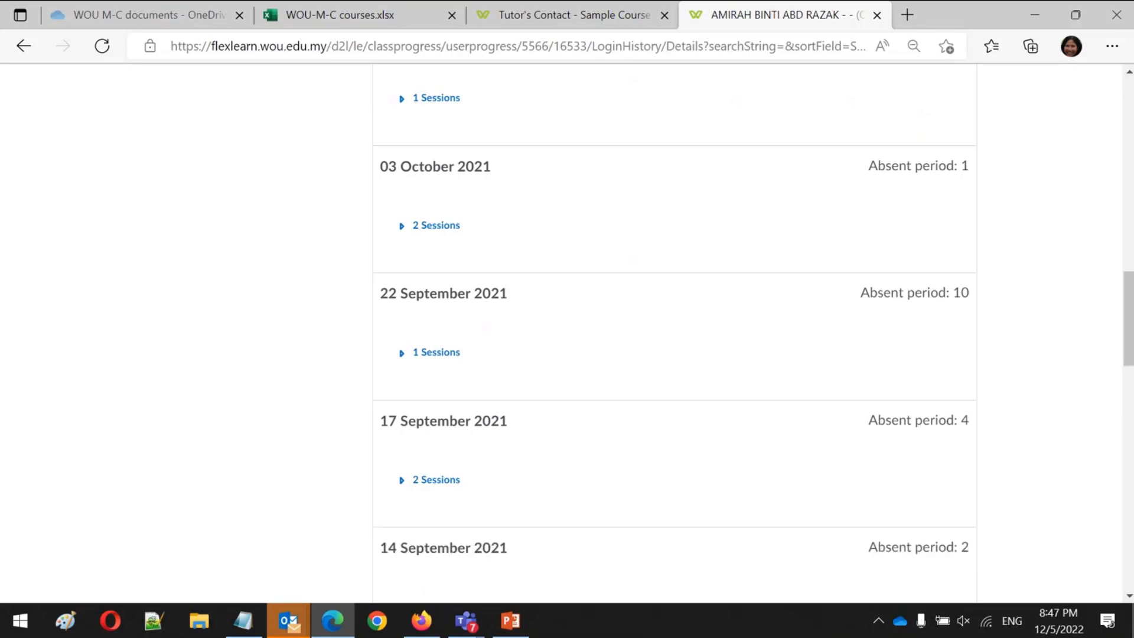
Open the student's System Access History and check the system accesses chart
scroll(1073, 112, up, 10)
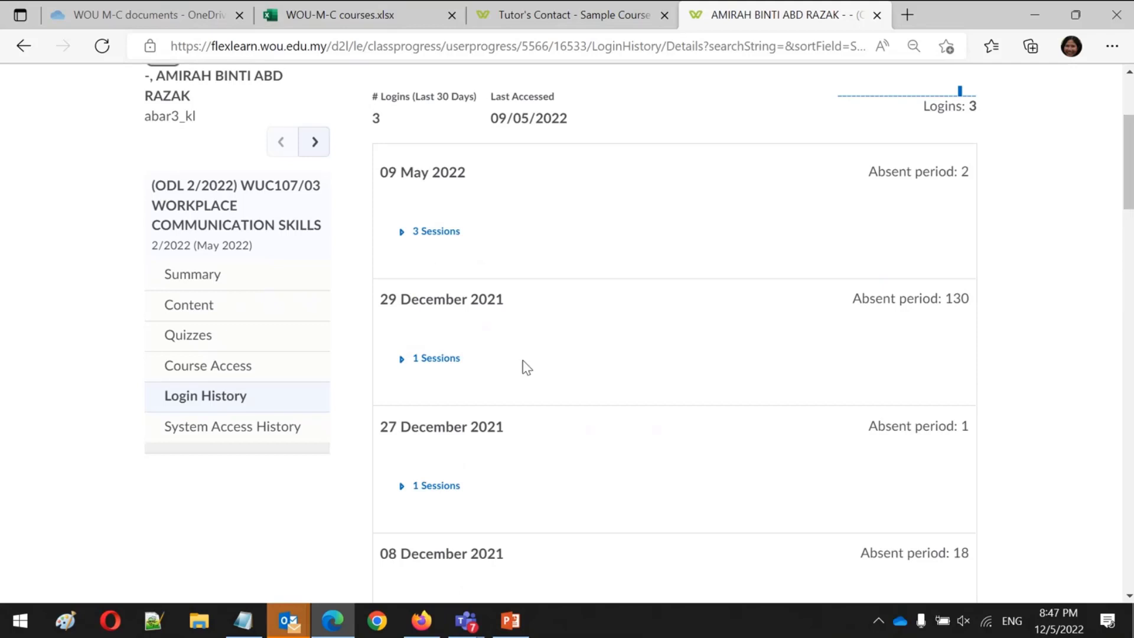
click(237, 424)
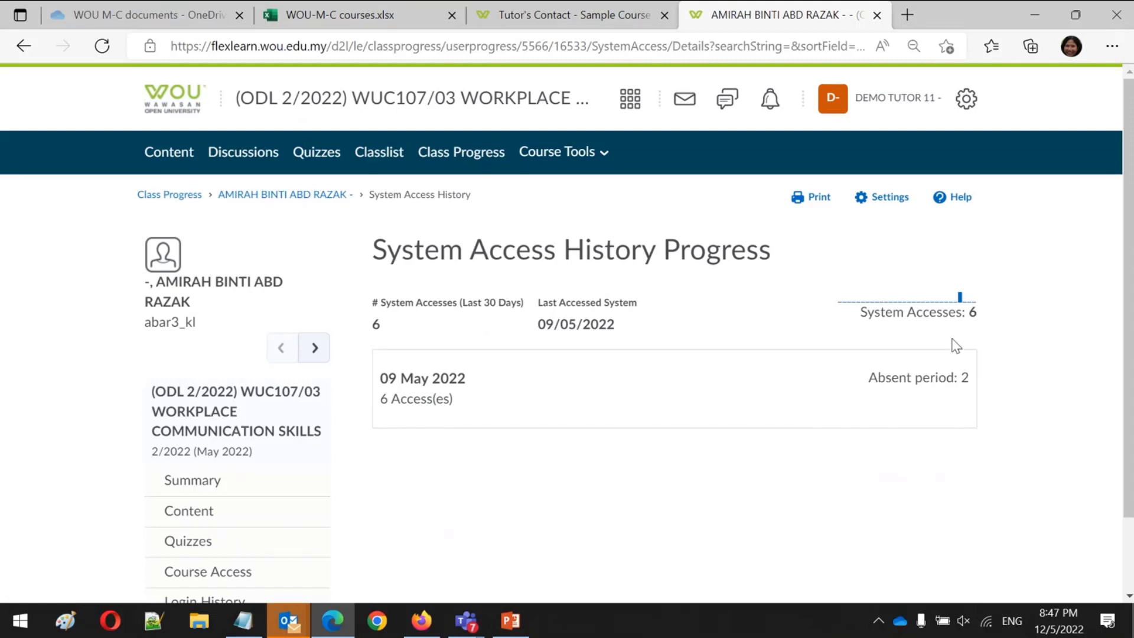
mouse_move(975, 314)
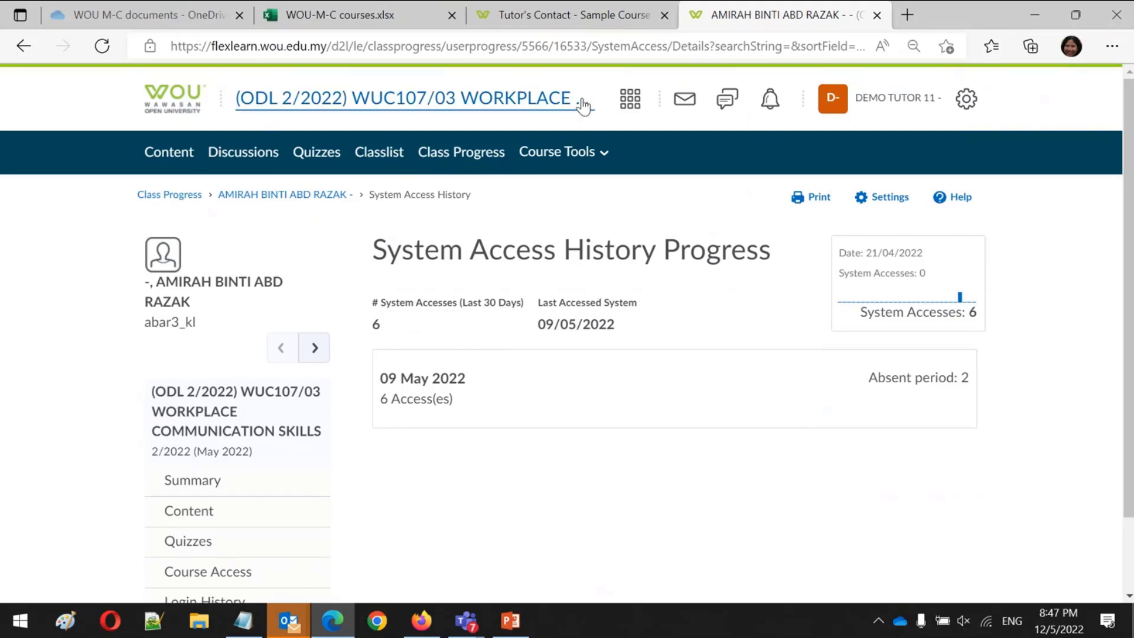
Switch to the course (ODL 2/2022) MPU3223/03 Decision Making Skills and open its quizzes
click(631, 100)
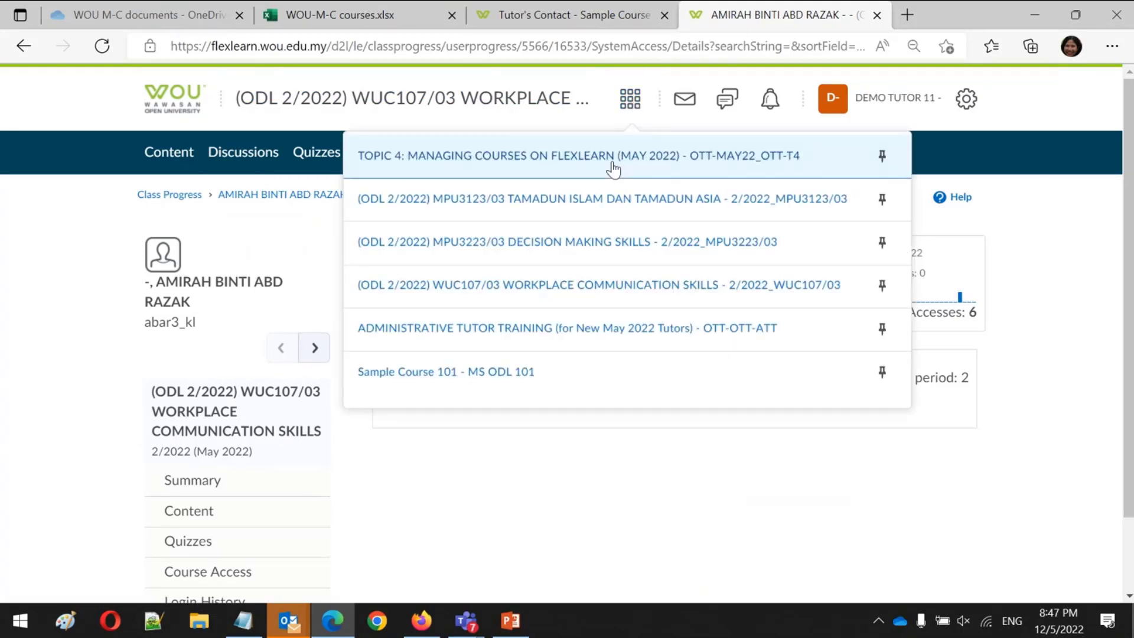
click(590, 242)
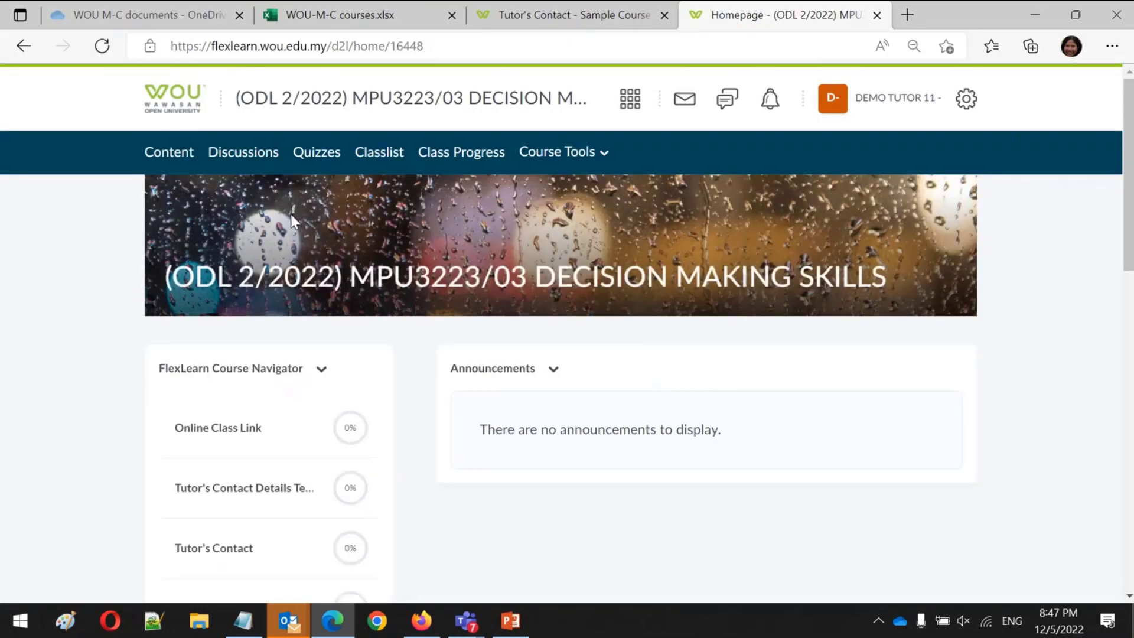
click(324, 157)
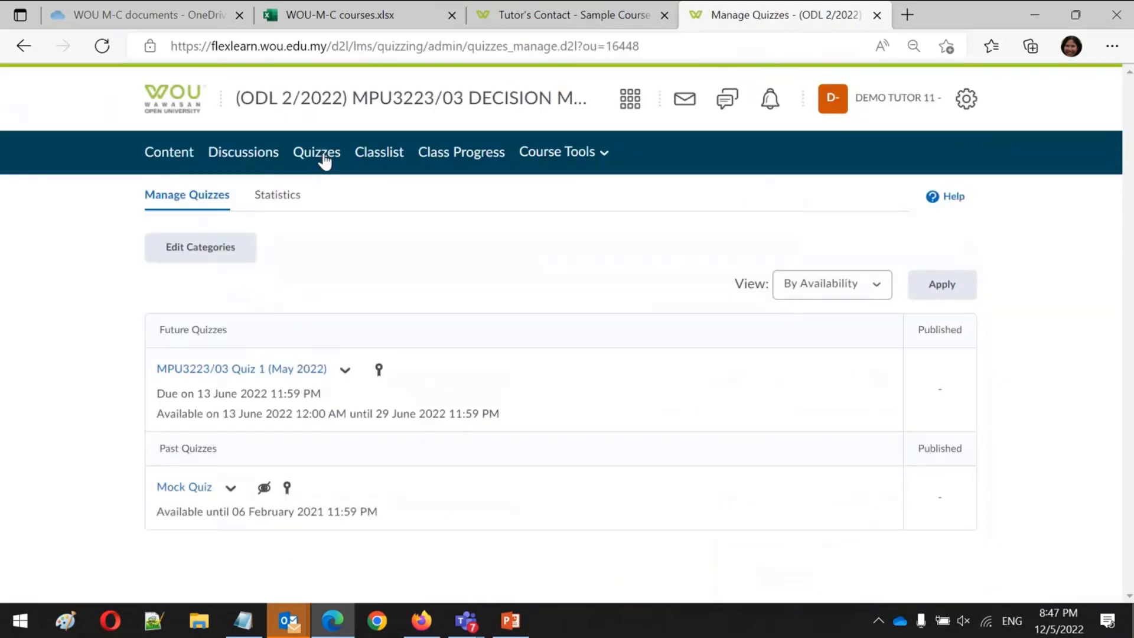
Open the preview of the Mock Quiz and start the quiz attempt
click(230, 488)
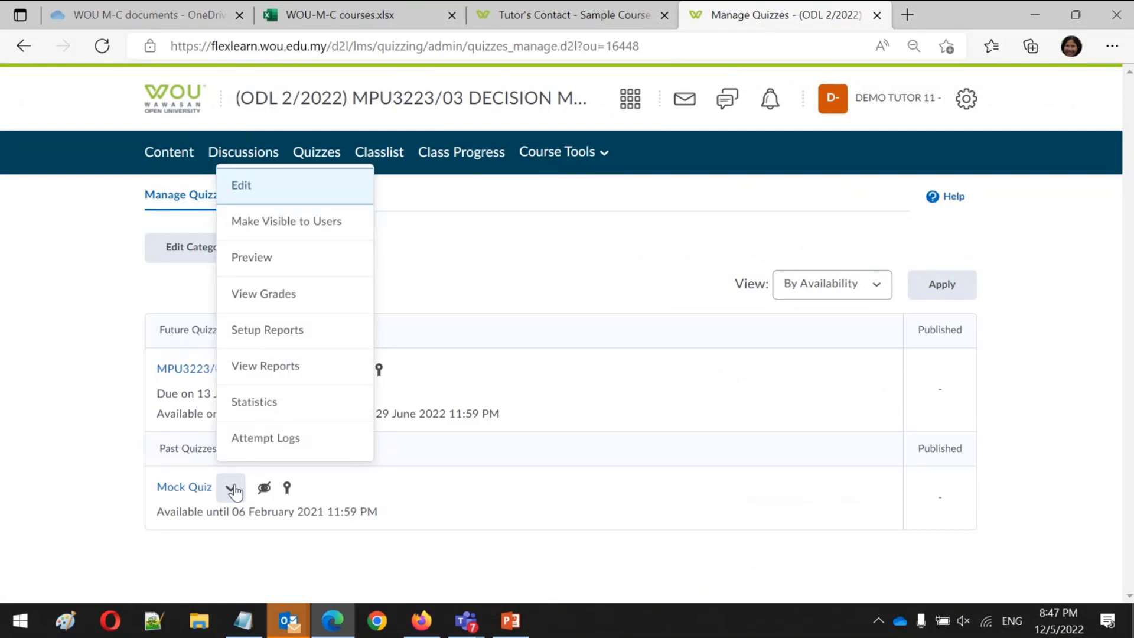
click(260, 269)
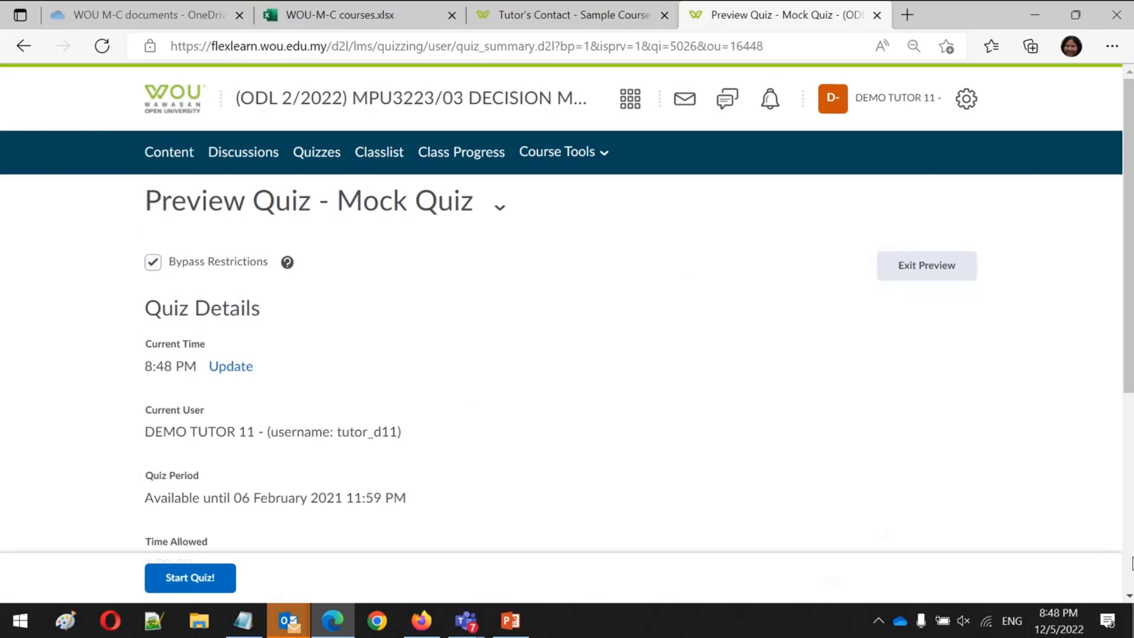
click(1131, 564)
click(188, 572)
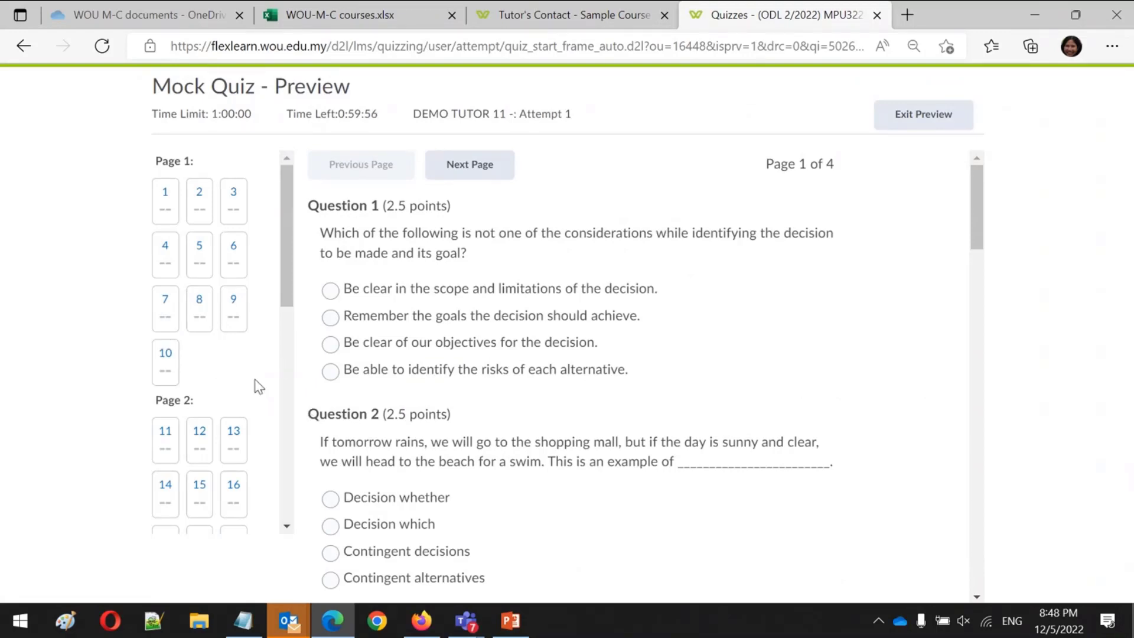
Look through the Mock Quiz question list, answer Question 2 with "Decision whether", and exit the preview
scroll(284, 416, down, 5)
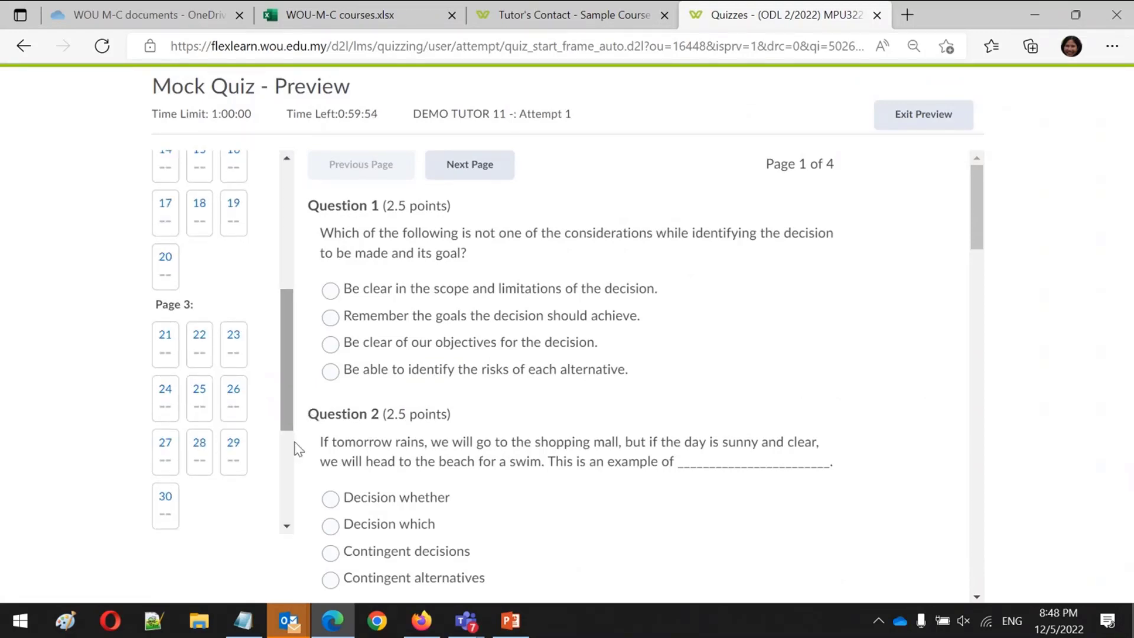
scroll(291, 480, down, 4)
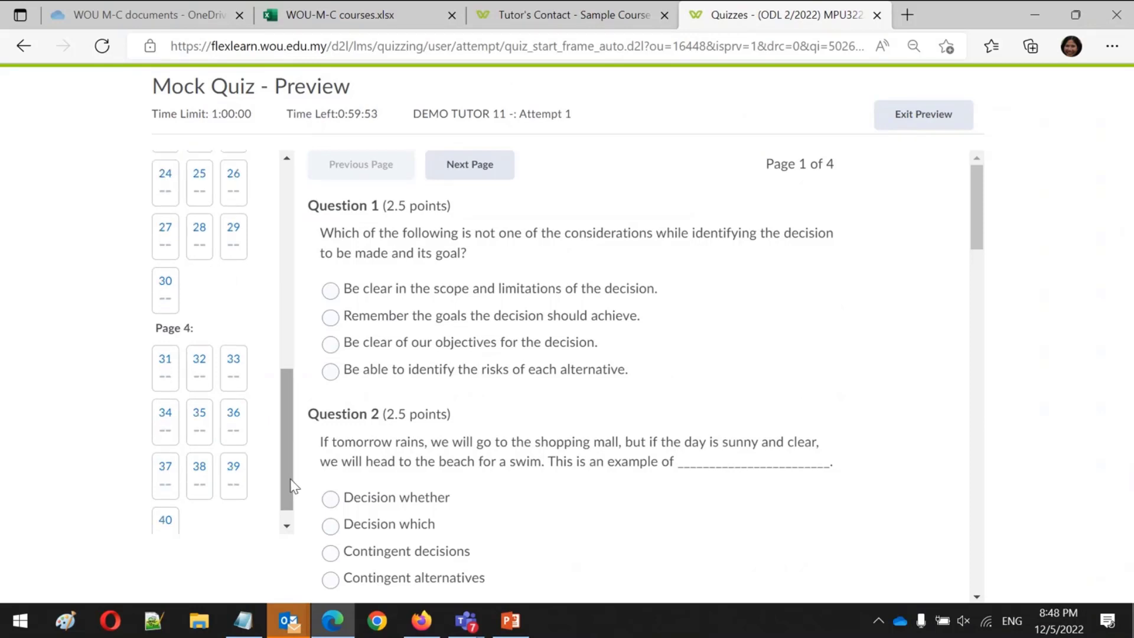
click(331, 500)
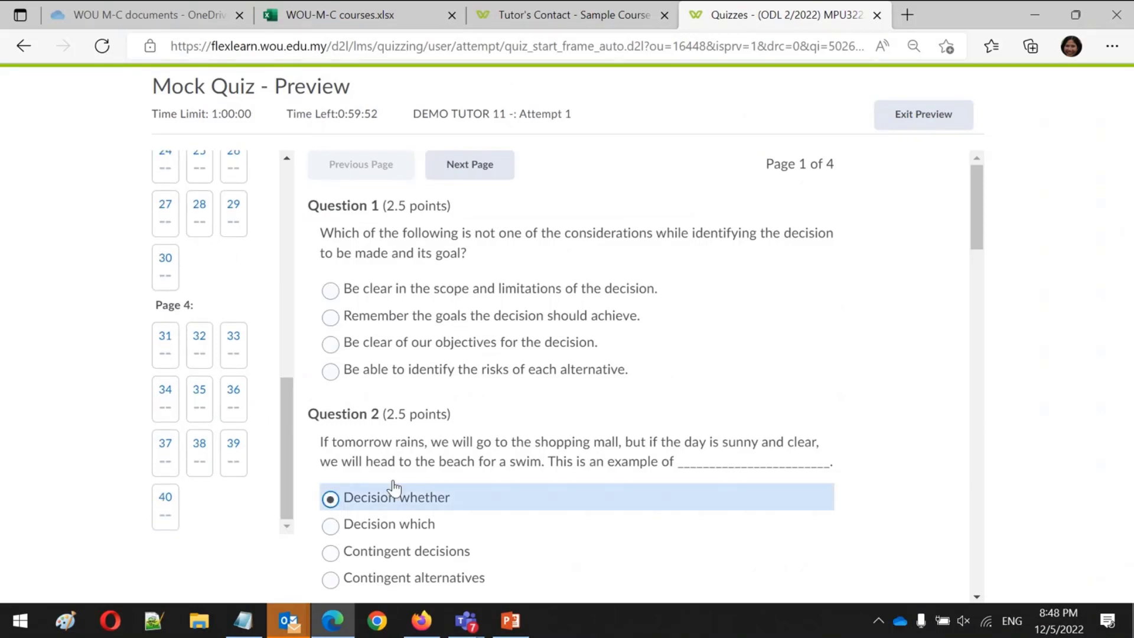
click(939, 116)
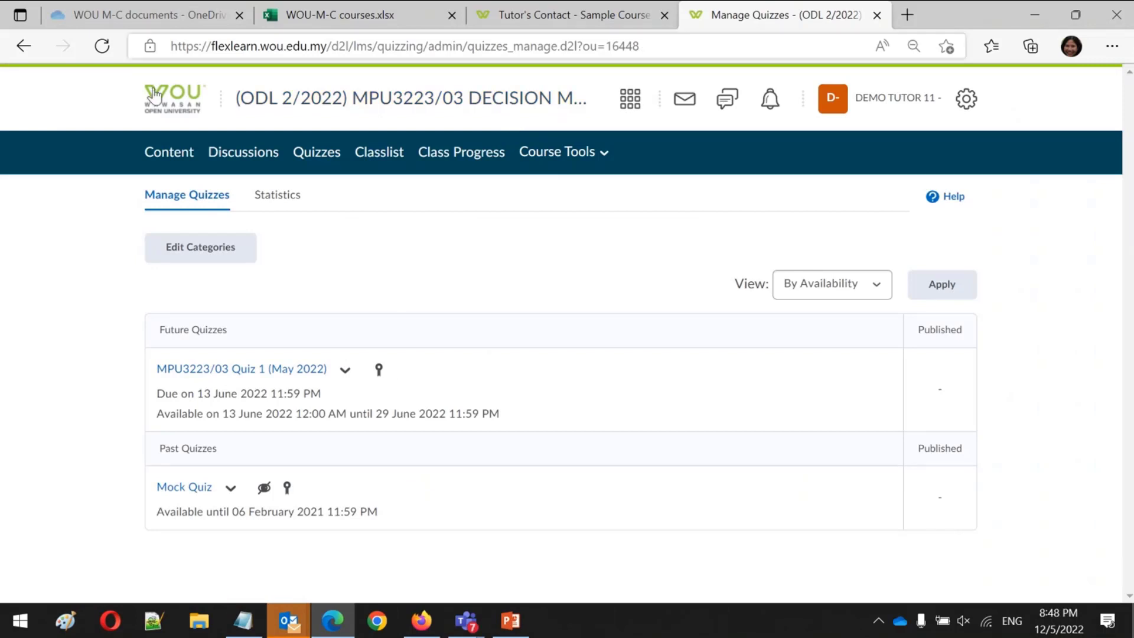
Preview the Mock Quiz again, read its quiz details and instructions, and exit the preview
click(230, 488)
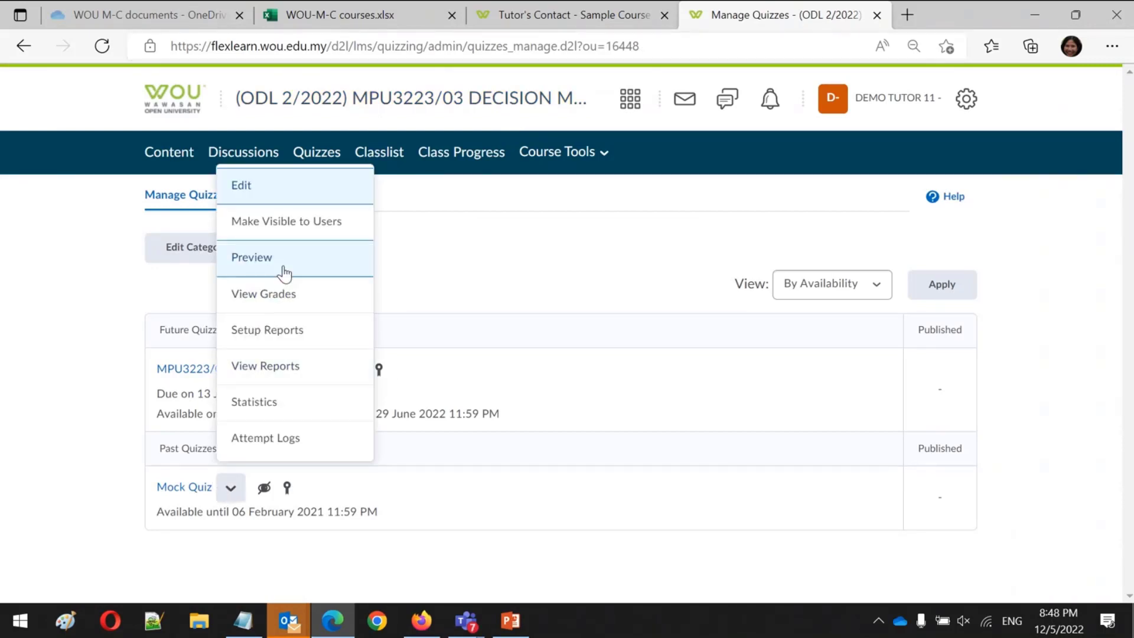
click(251, 257)
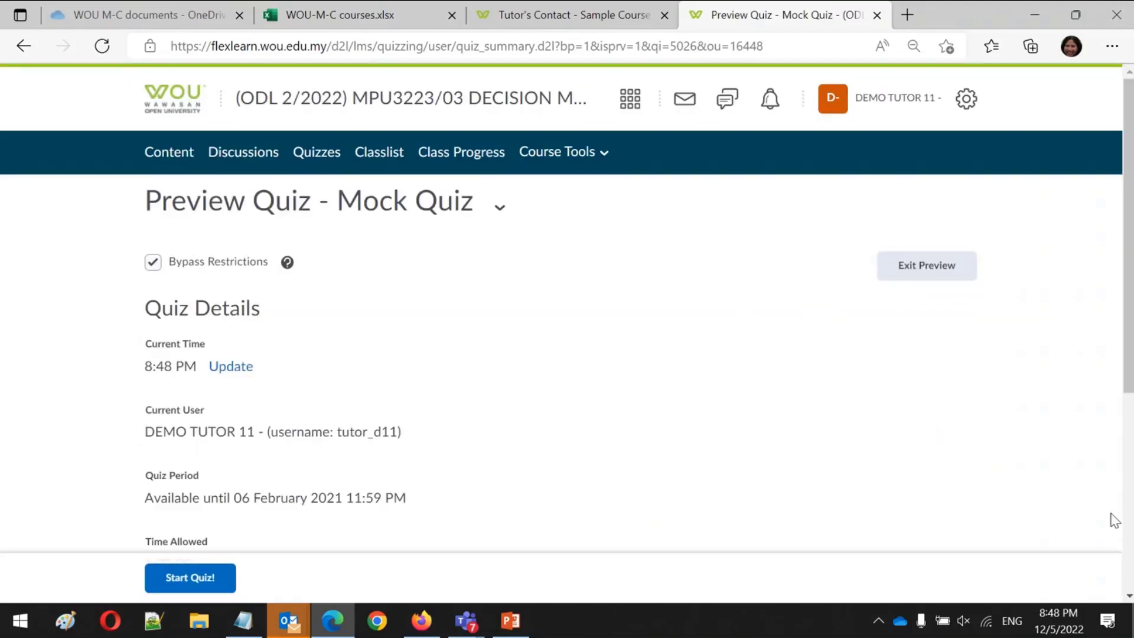
click(1130, 597)
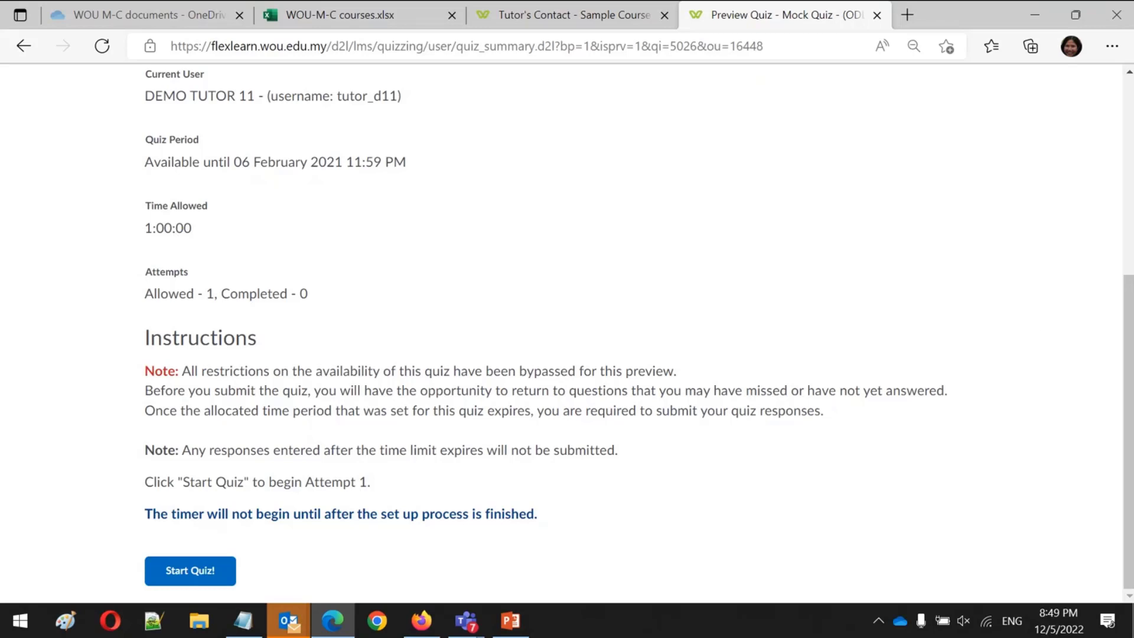
scroll(1130, 77, up, 6)
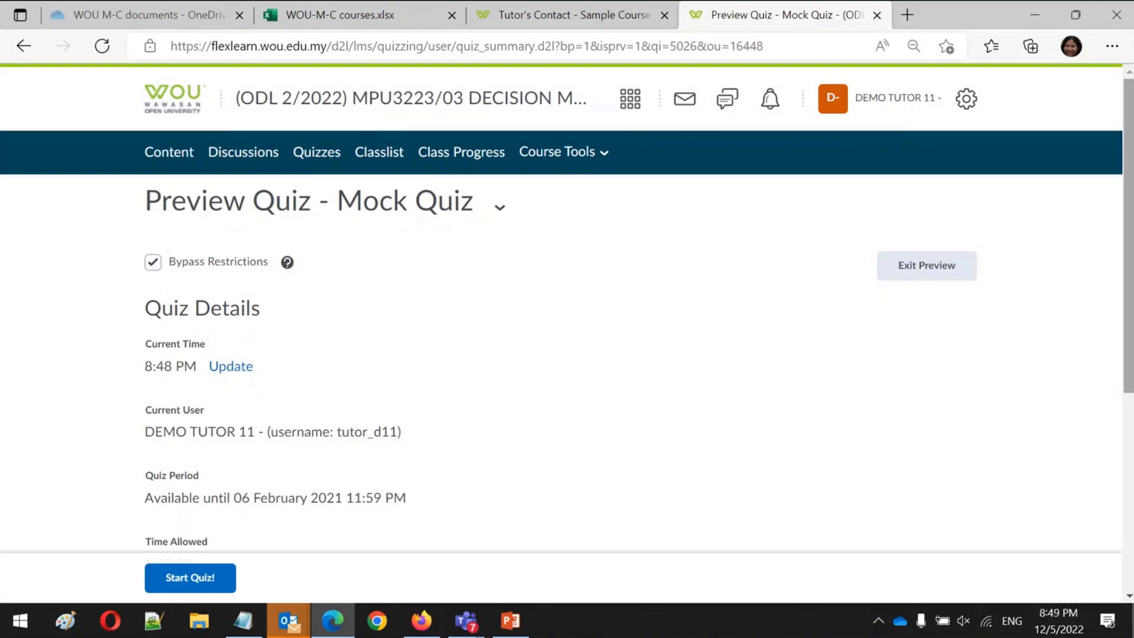
click(943, 279)
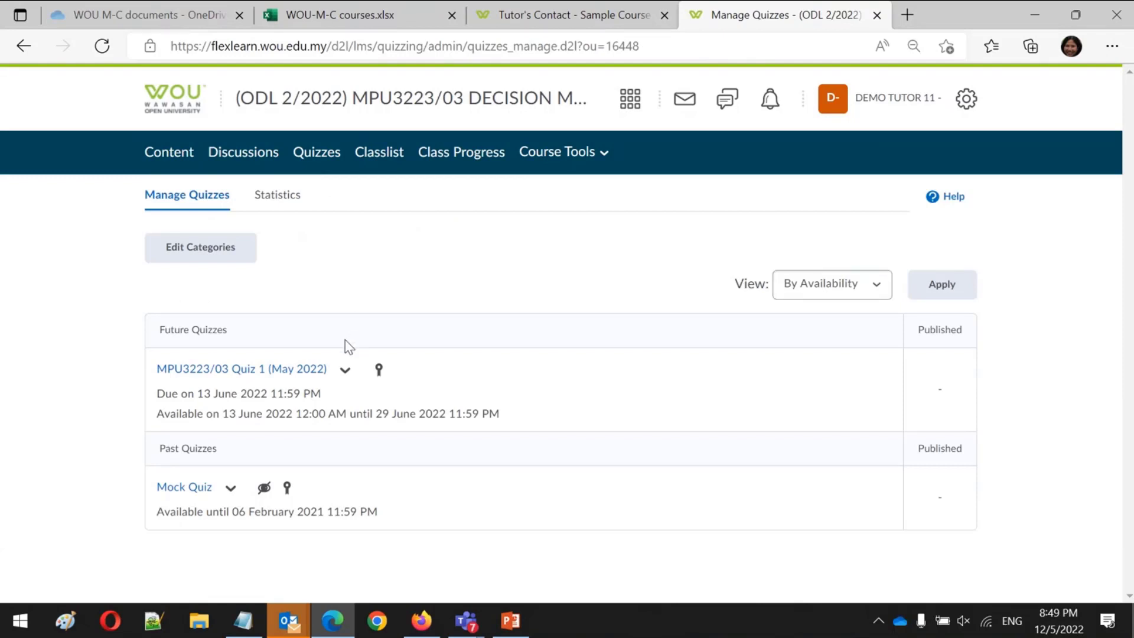
Preview MPU3223/03 Quiz 1 (May 2022) and read its quiz period, time allowed, attempts and instructions
click(345, 370)
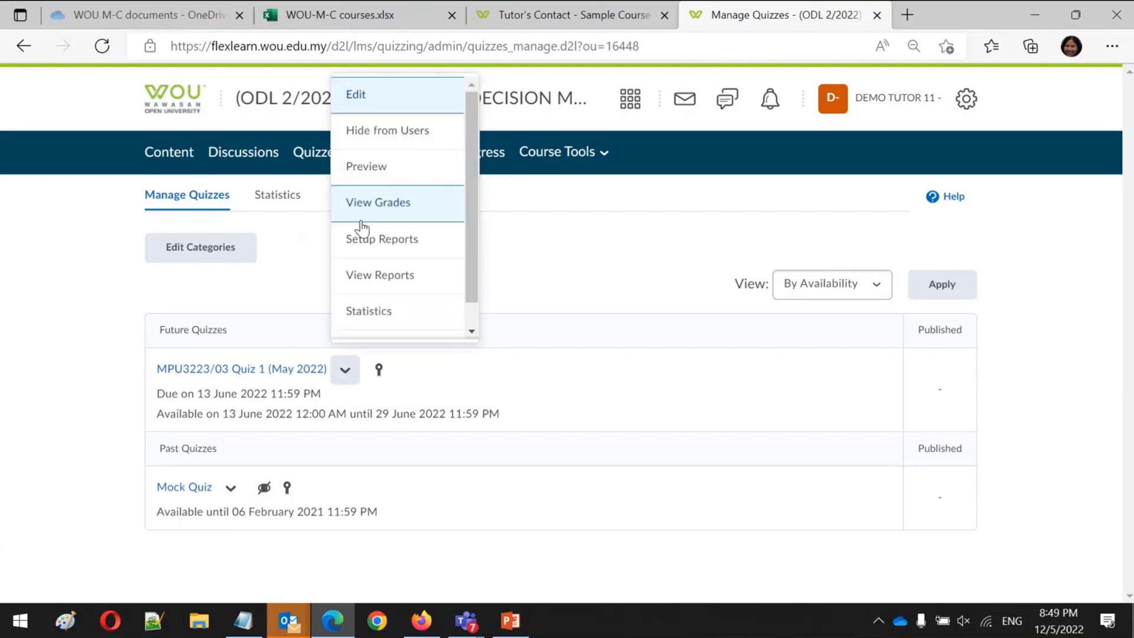
click(385, 167)
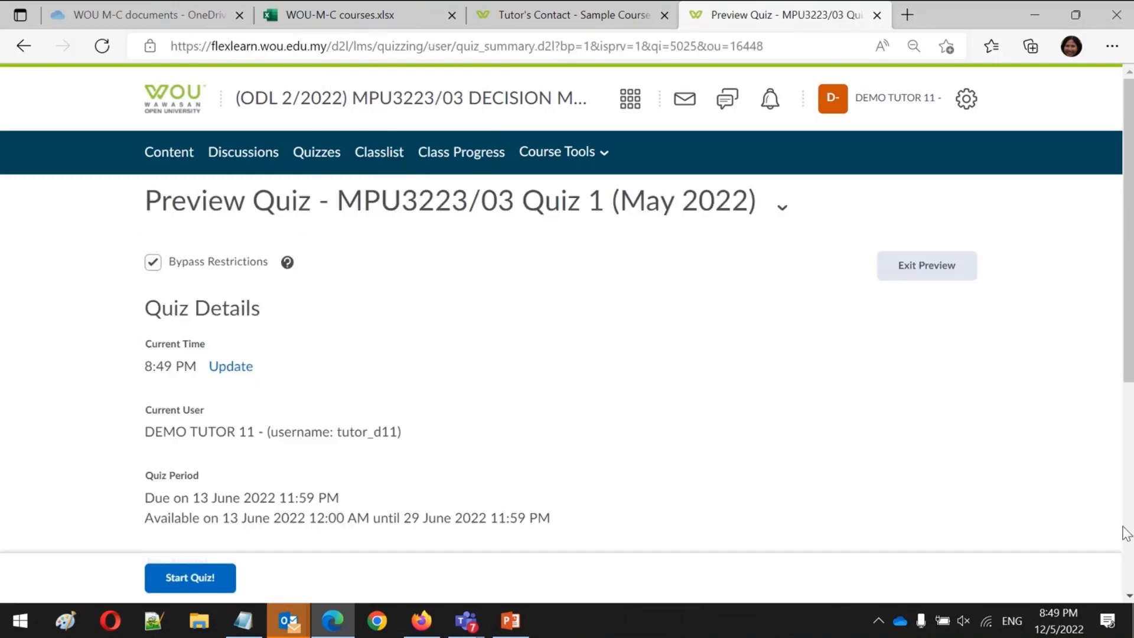
scroll(1127, 532, down, 6)
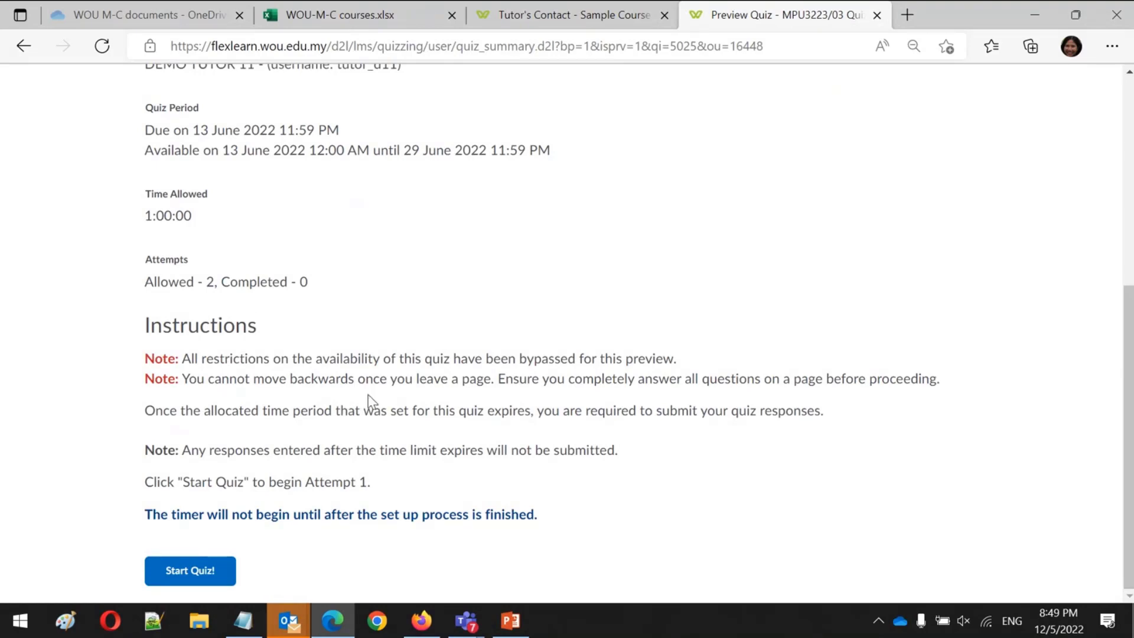
click(1128, 106)
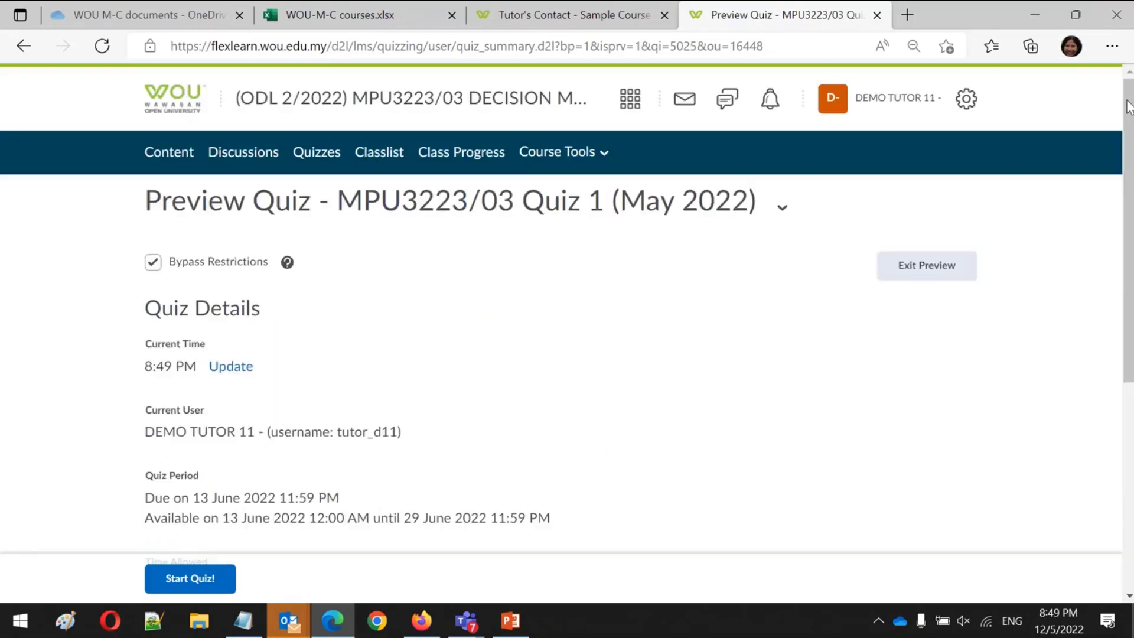
Open the Class Progress of MPU3223/03 and show the sections available for filtering the students
click(466, 155)
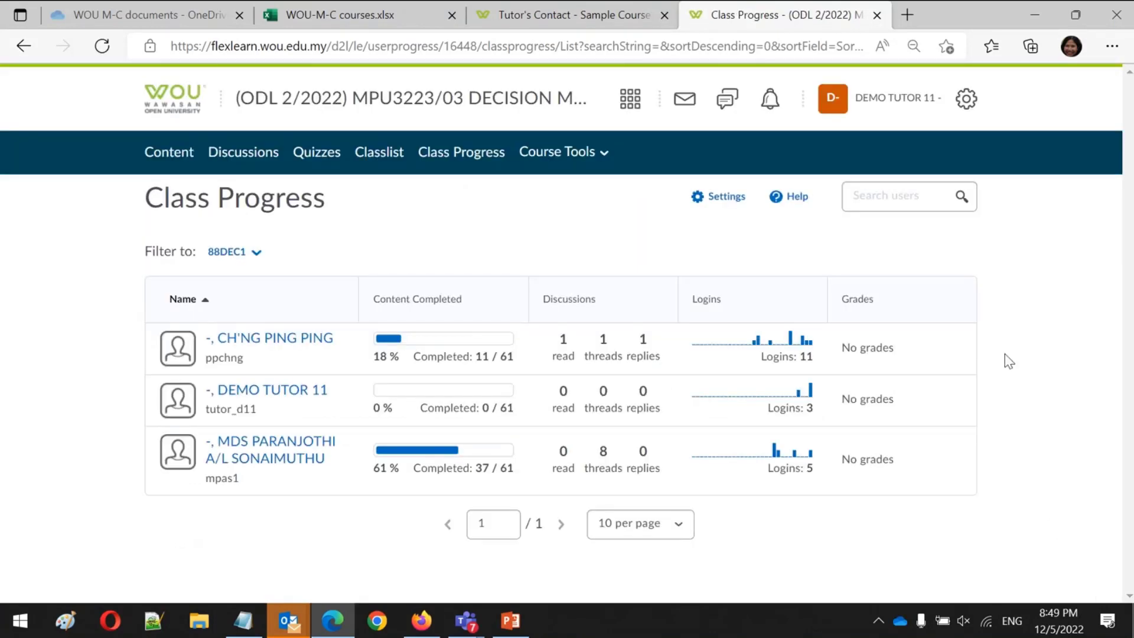
click(258, 251)
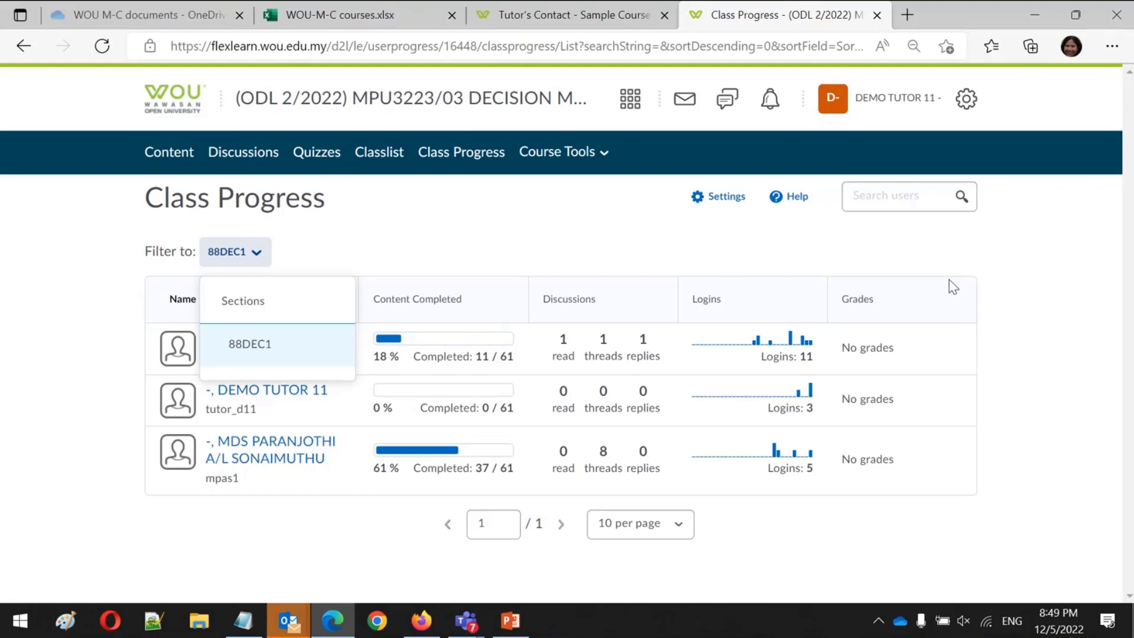
Switch to the FlexLearn Clinic presentation in PowerPoint and advance past the Class List and Class Progress slides to the Q&A slide
click(509, 628)
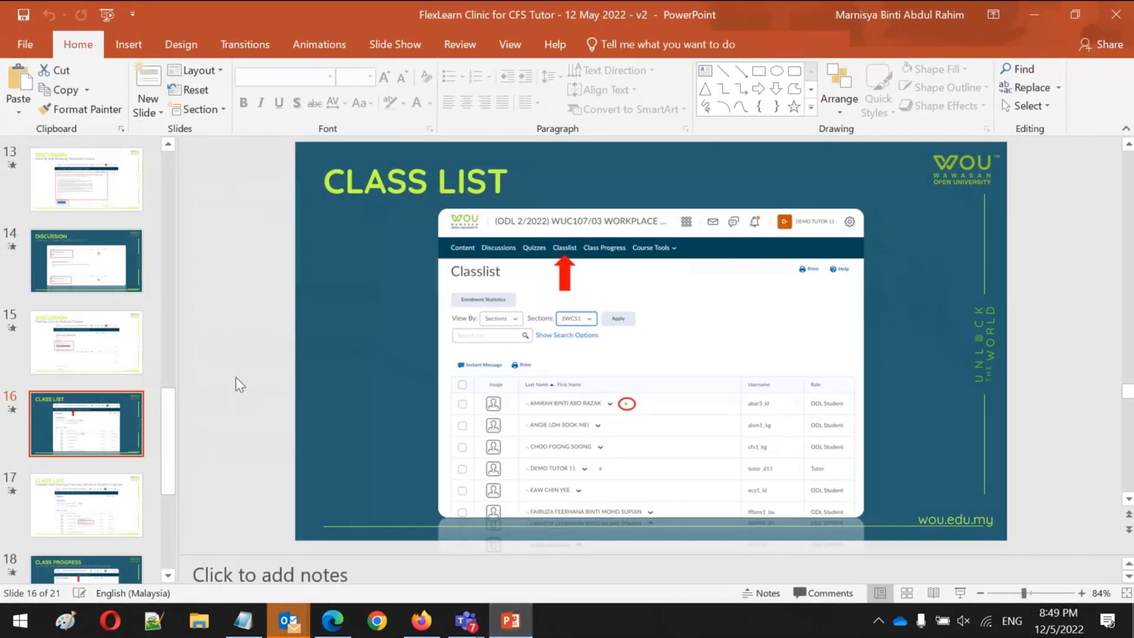
scroll(236, 377, down, 1)
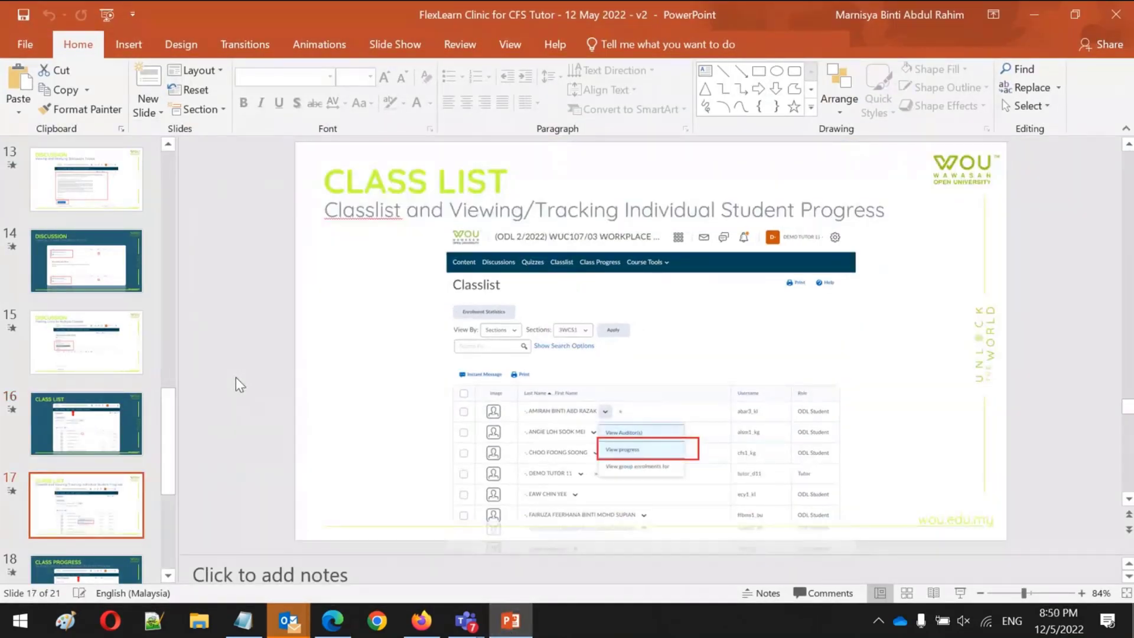
scroll(235, 385, down, 1)
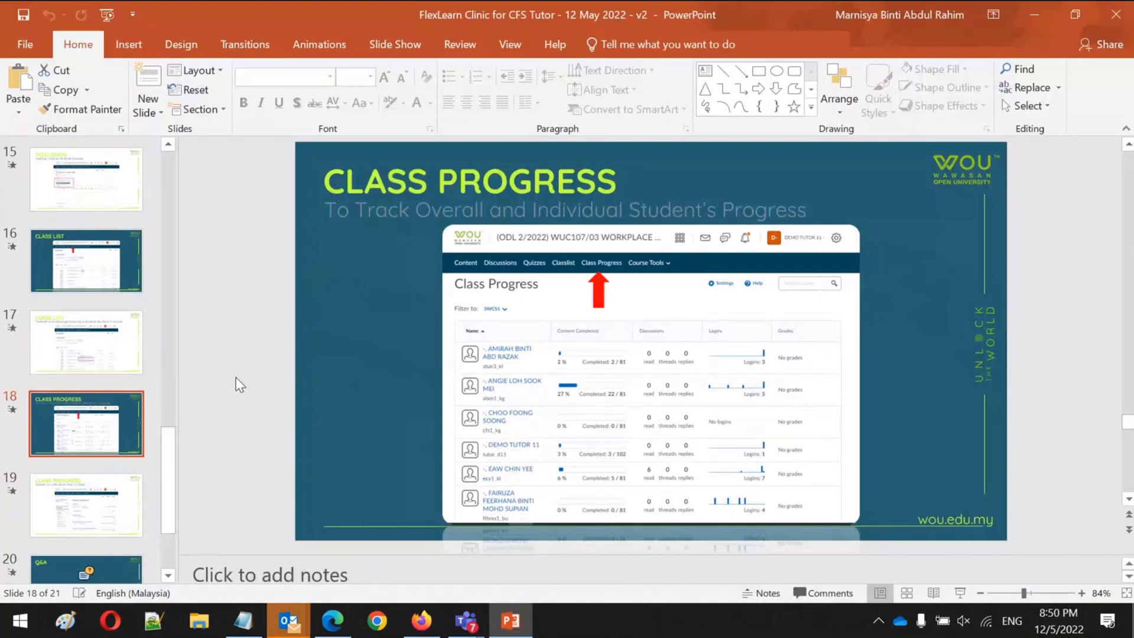
scroll(236, 378, down, 1)
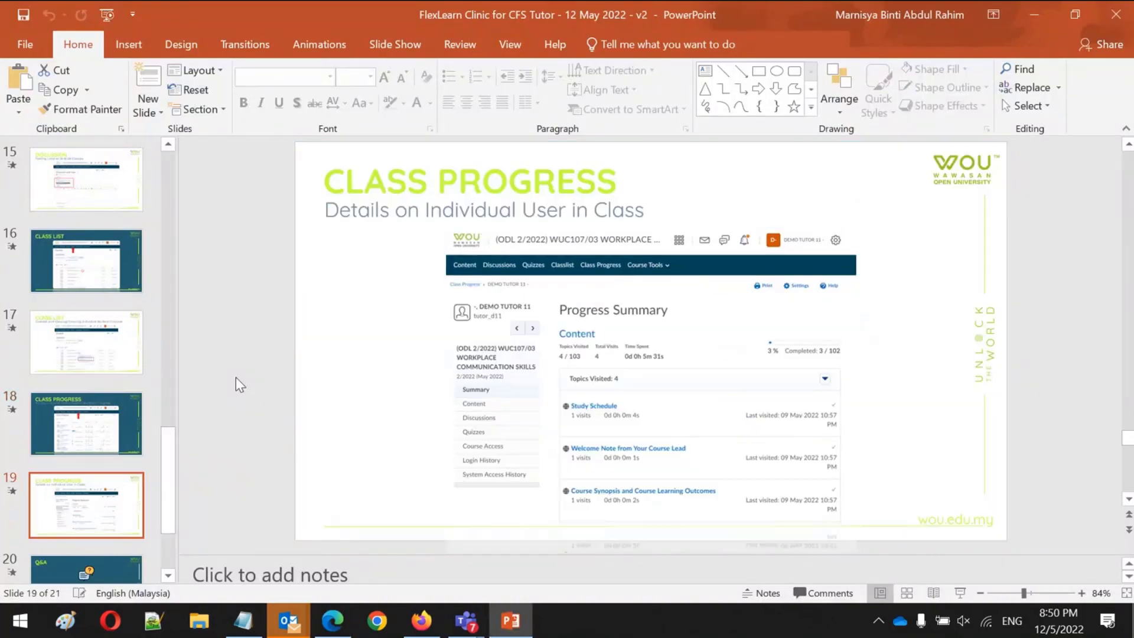
scroll(240, 385, down, 1)
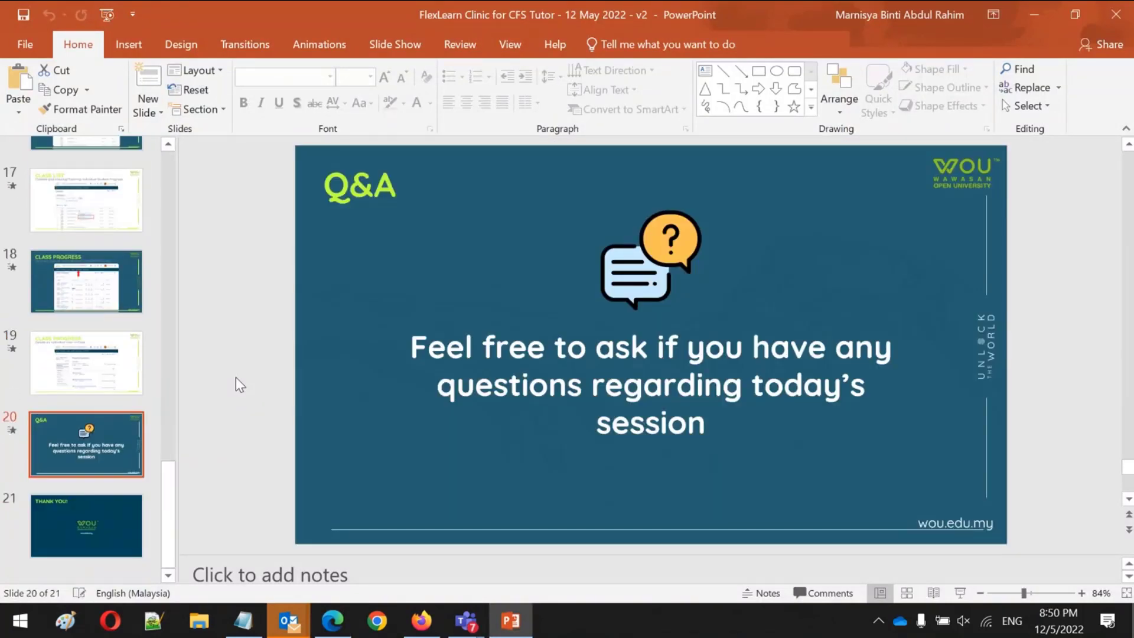